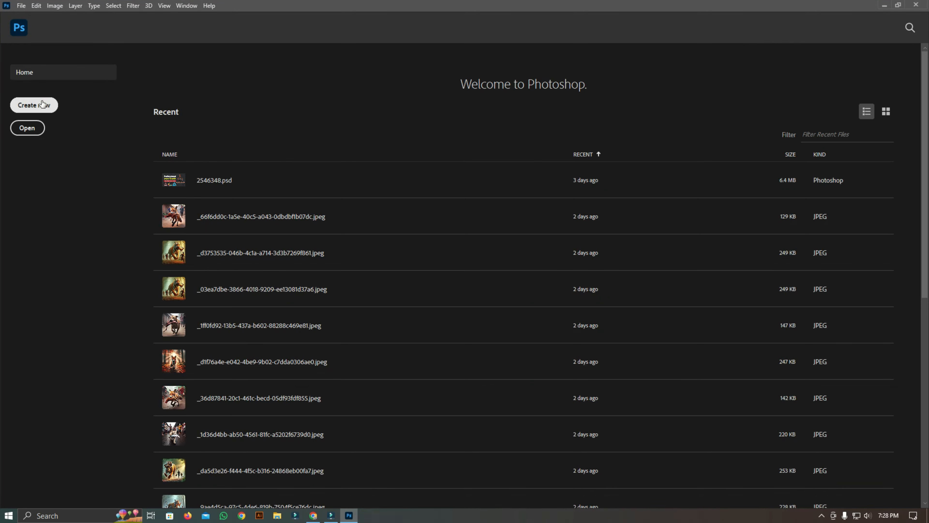
# - Start a new document from the Art & Illustration presets, sized 3.5 inches wide by 2 inches high
pyautogui.click(43, 104)
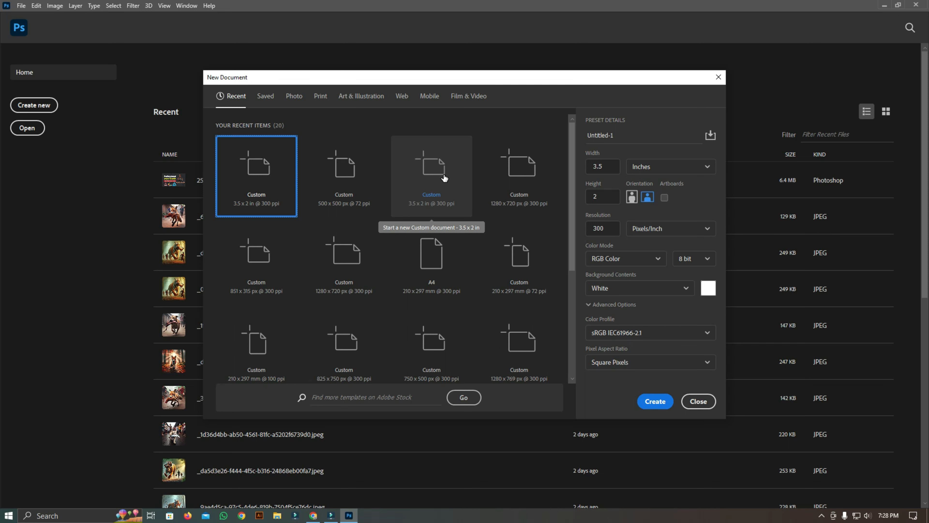
pyautogui.click(403, 97)
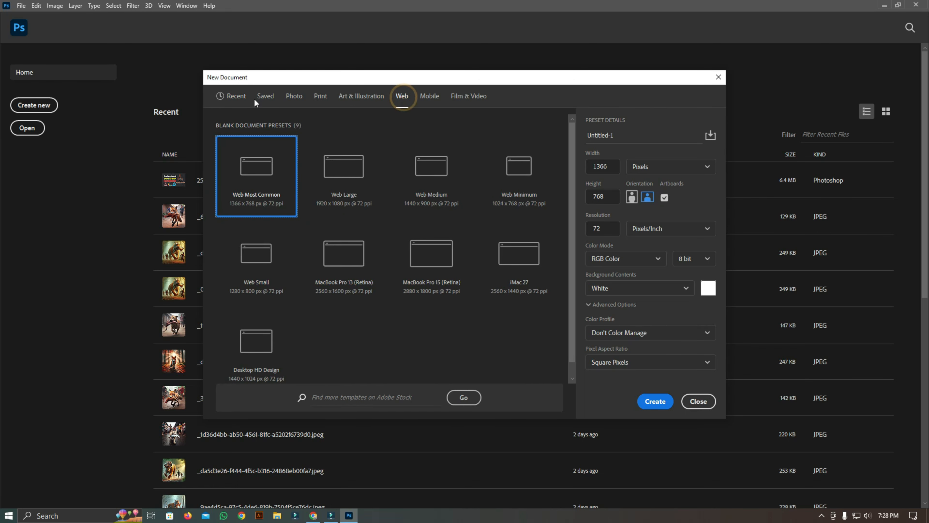
pyautogui.click(361, 96)
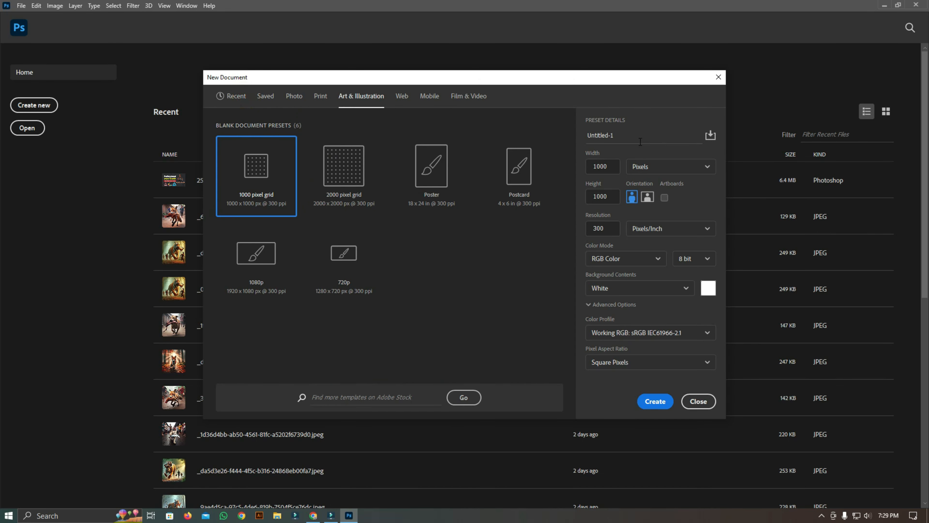
pyautogui.click(664, 167)
pyautogui.click(663, 199)
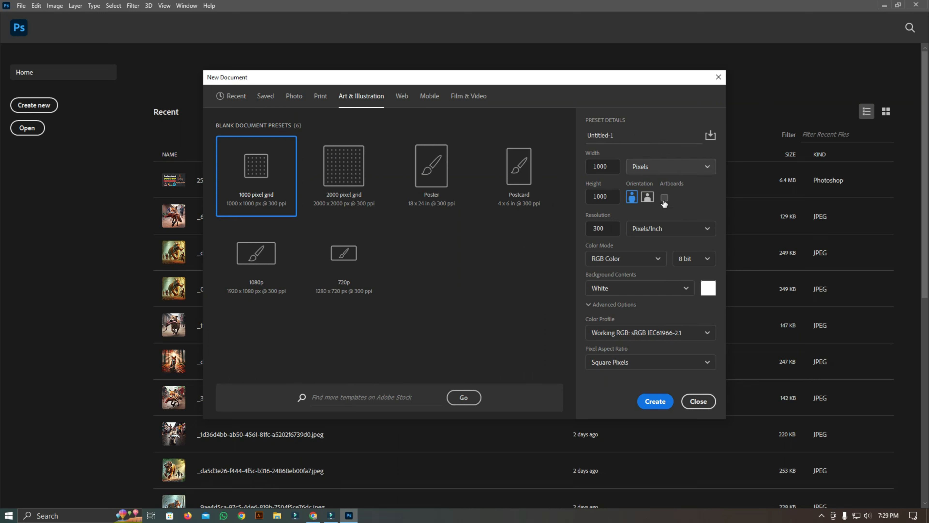
pyautogui.click(614, 168)
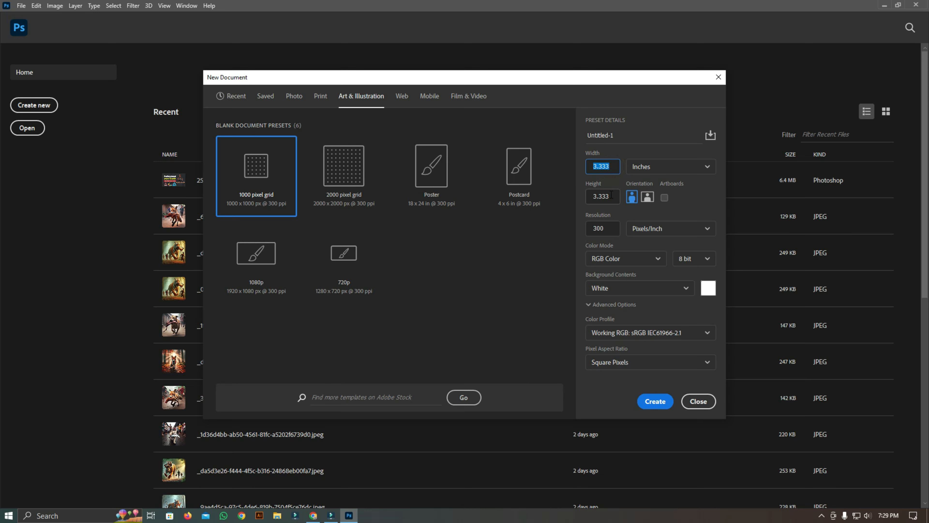
pyautogui.write('3.5')
pyautogui.click(620, 198)
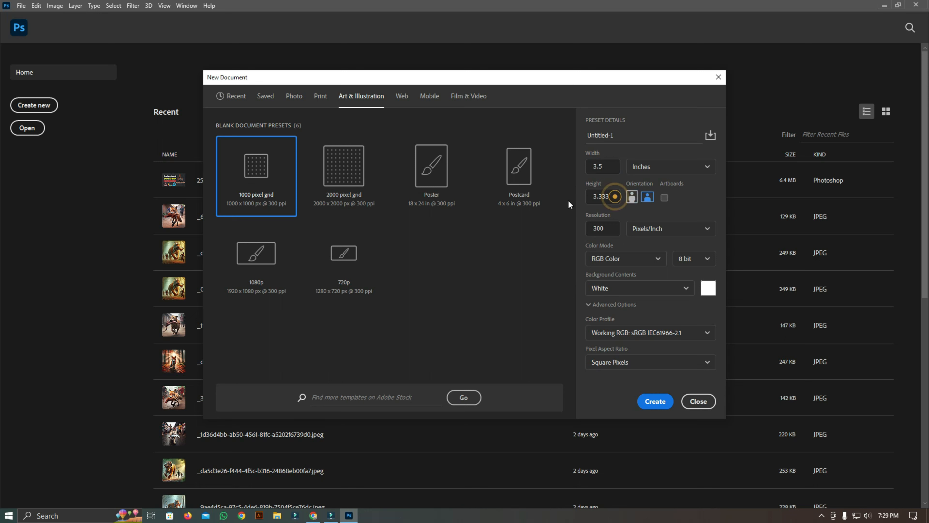
pyautogui.click(603, 192)
pyautogui.write('2')
# - Set the new document's color mode to CMYK Color and create the document
pyautogui.click(638, 260)
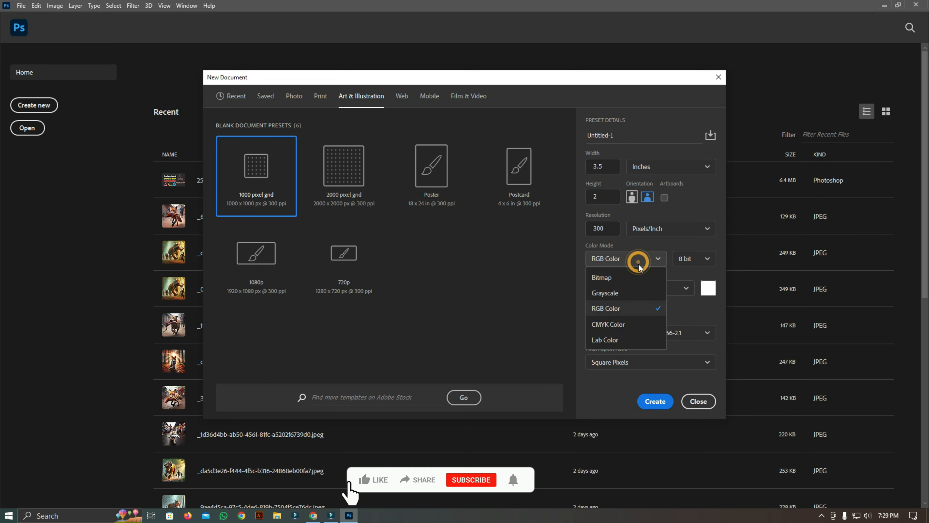
pyautogui.click(629, 324)
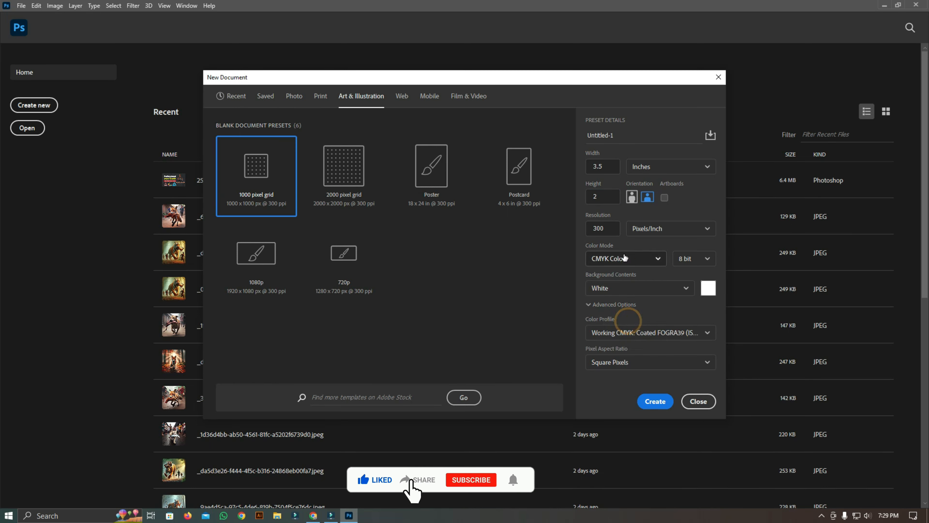
pyautogui.click(615, 166)
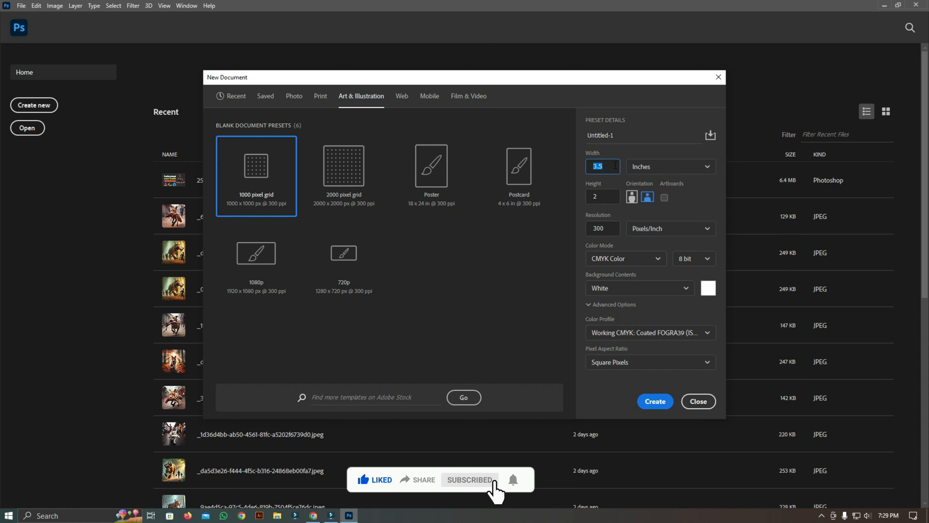
pyautogui.click(616, 165)
pyautogui.doubleClick(616, 164)
pyautogui.click(655, 401)
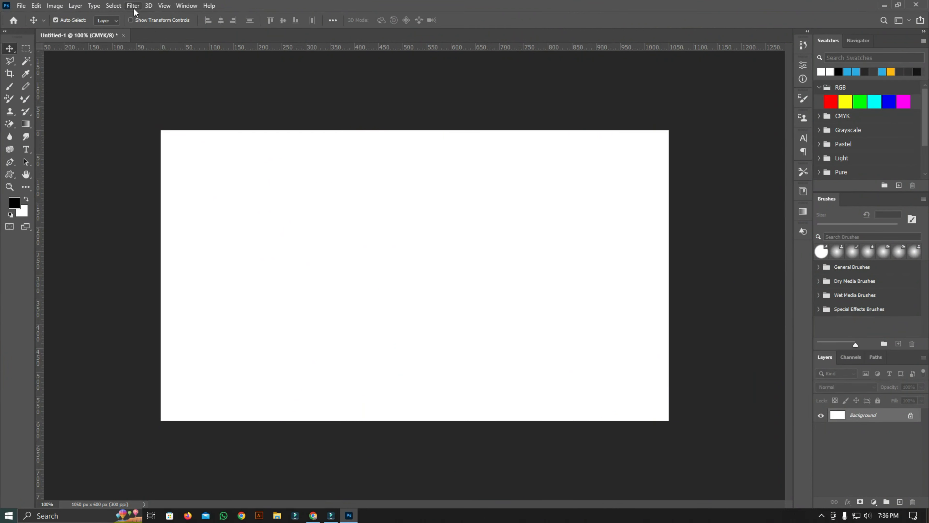
# - Start a new guide layout for the canvas with 1 column and 1 row
pyautogui.click(164, 6)
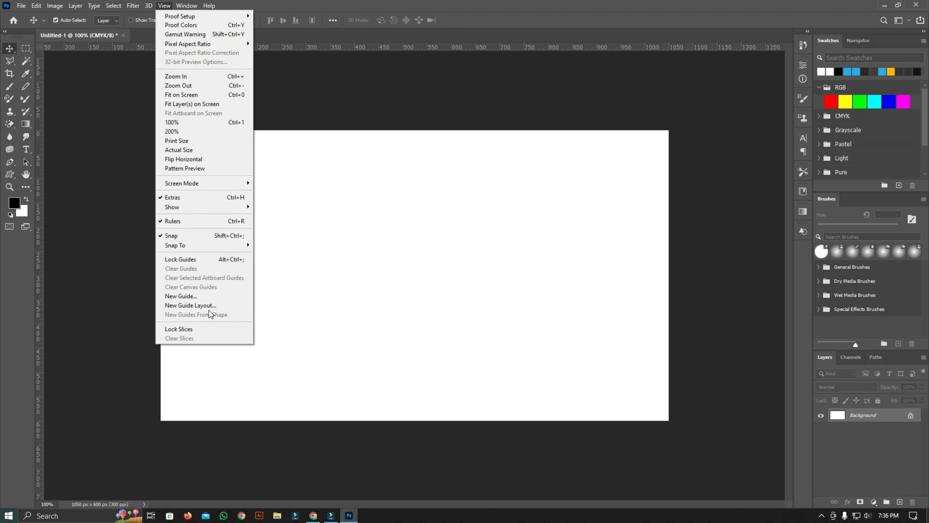
pyautogui.click(210, 310)
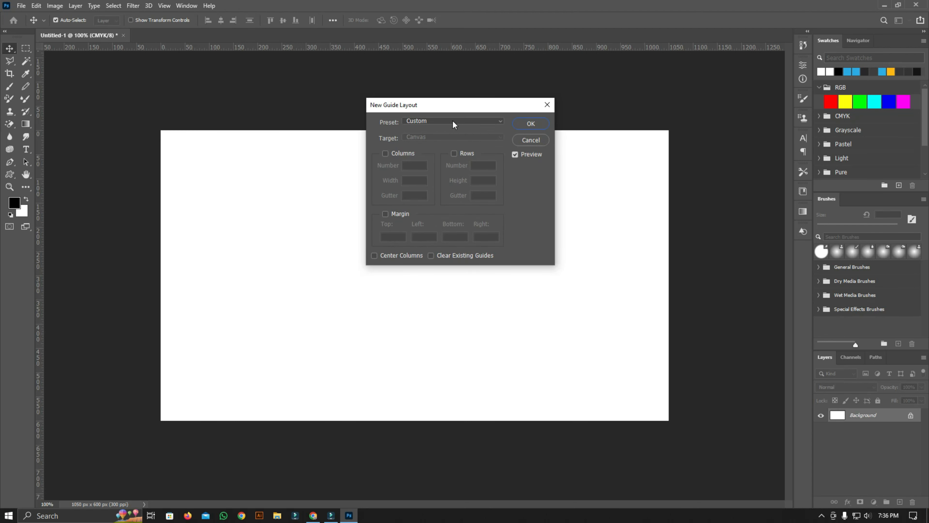
pyautogui.click(385, 153)
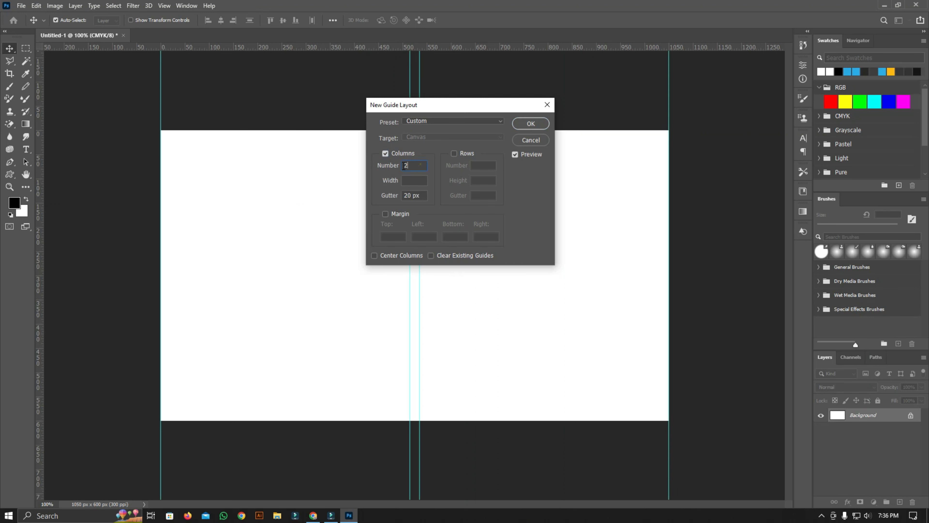
pyautogui.doubleClick(417, 165)
pyautogui.write('1')
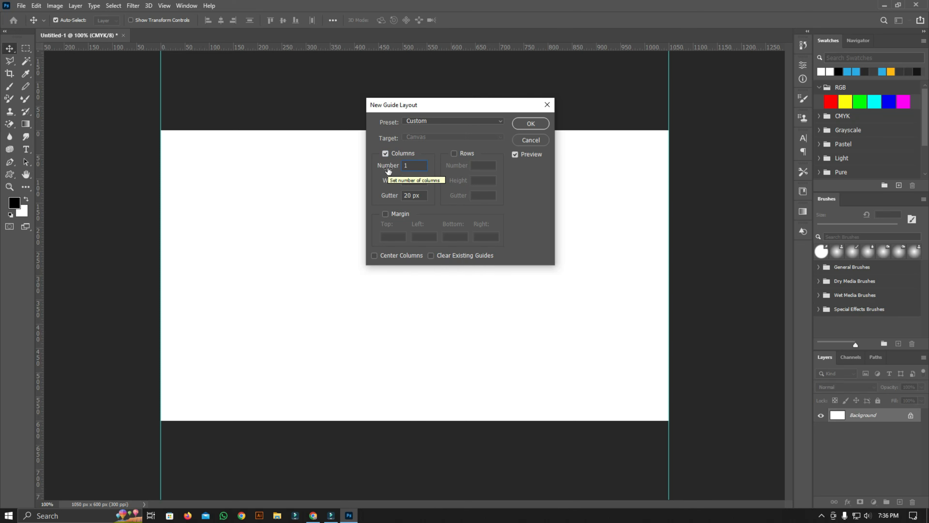
pyautogui.click(460, 155)
pyautogui.doubleClick(479, 165)
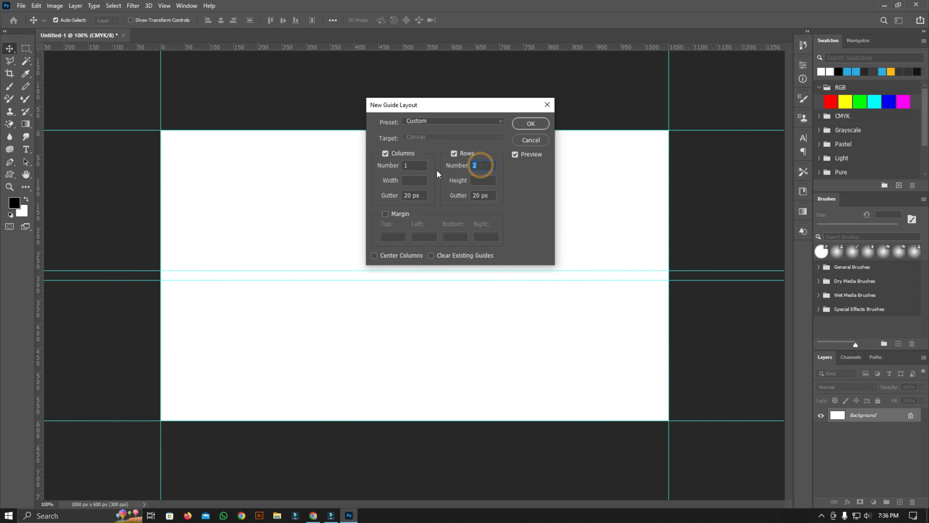
pyautogui.write('1')
# - Enable margin guides and set the top and left margins to 30 px
pyautogui.click(388, 214)
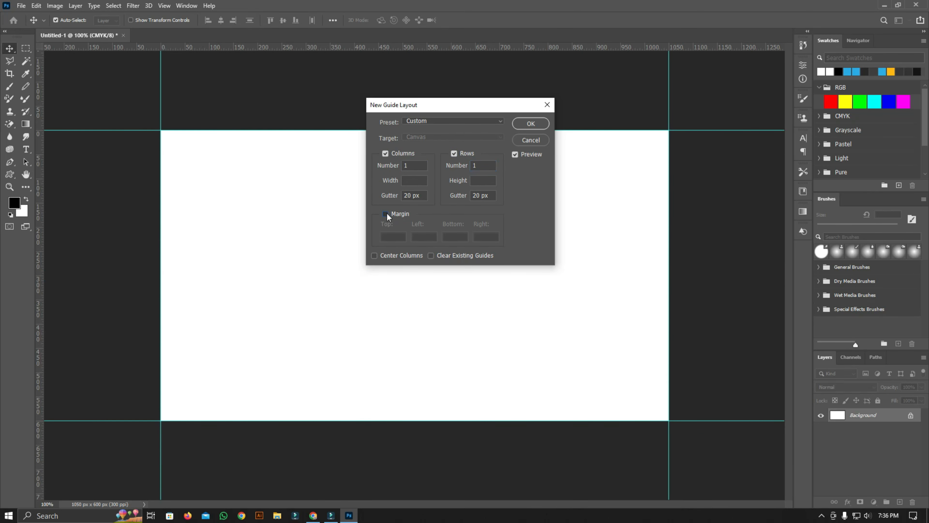
pyautogui.moveTo(404, 238); pyautogui.dragTo(367, 244)
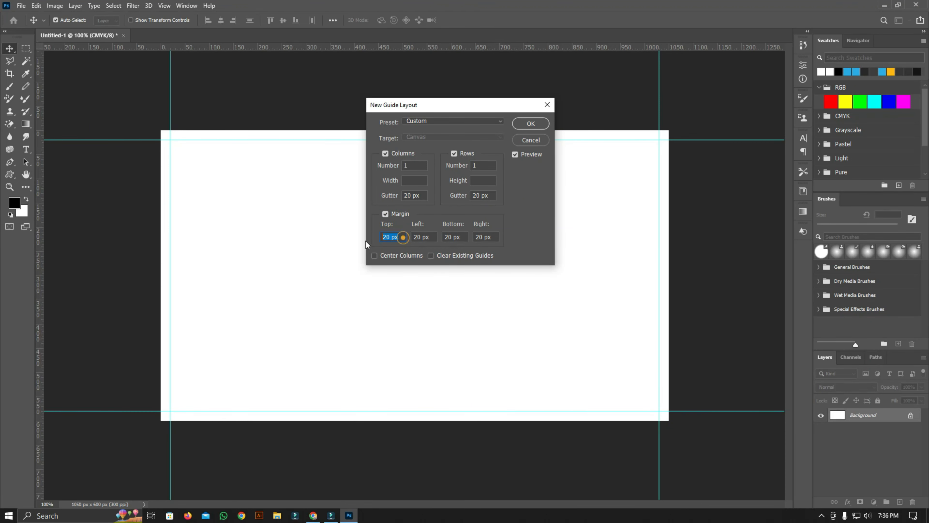
pyautogui.write('30')
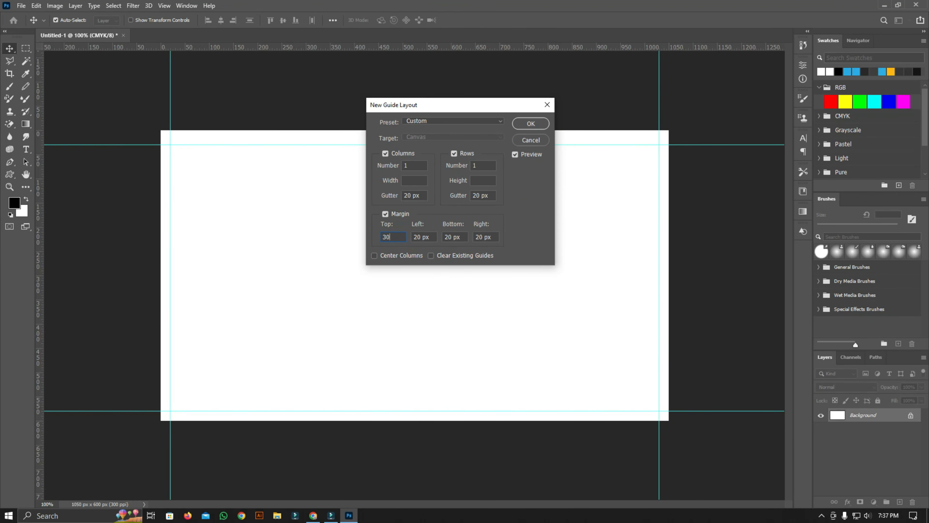
pyautogui.moveTo(434, 237); pyautogui.dragTo(412, 238)
pyautogui.write('30')
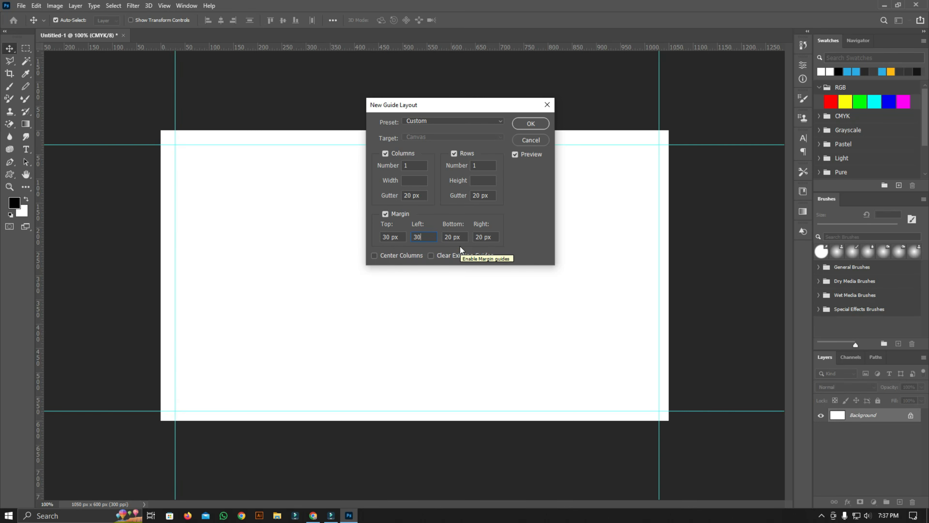
pyautogui.hotkey('shift', 'Tab')
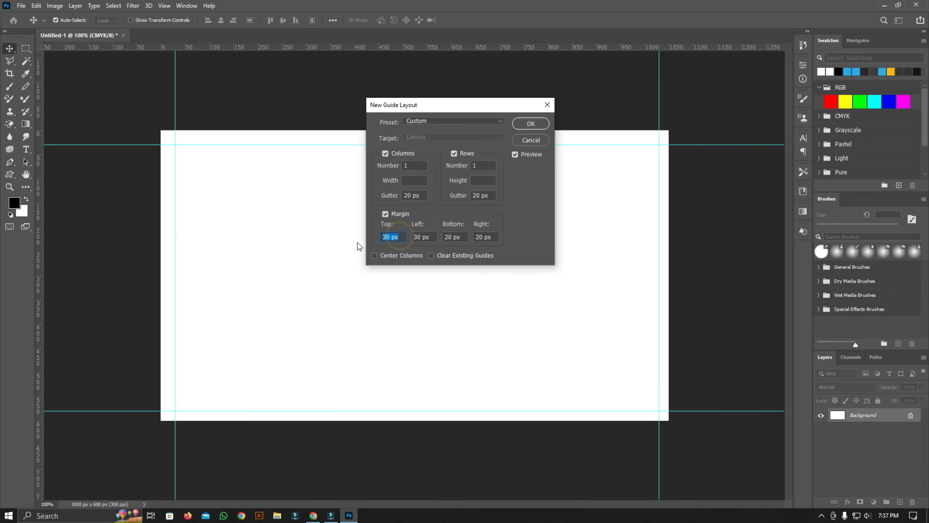
pyautogui.write('30')
# - Set the bottom and right margins to 30 px and apply the guide layout
pyautogui.click(433, 235)
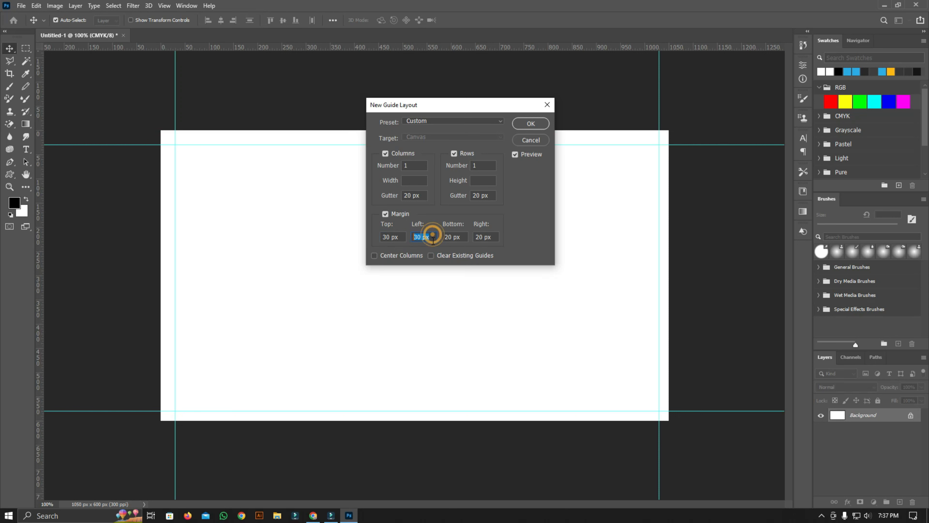
pyautogui.click(462, 239)
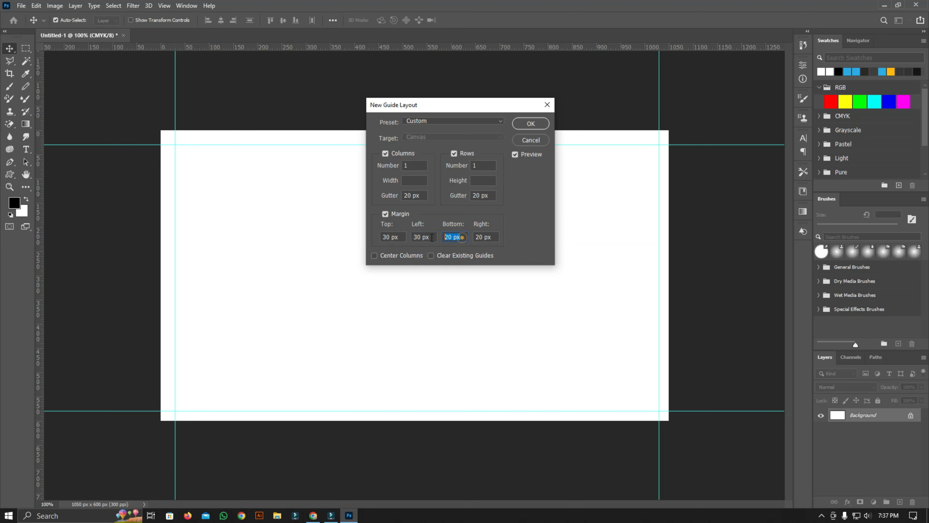
pyautogui.write('30')
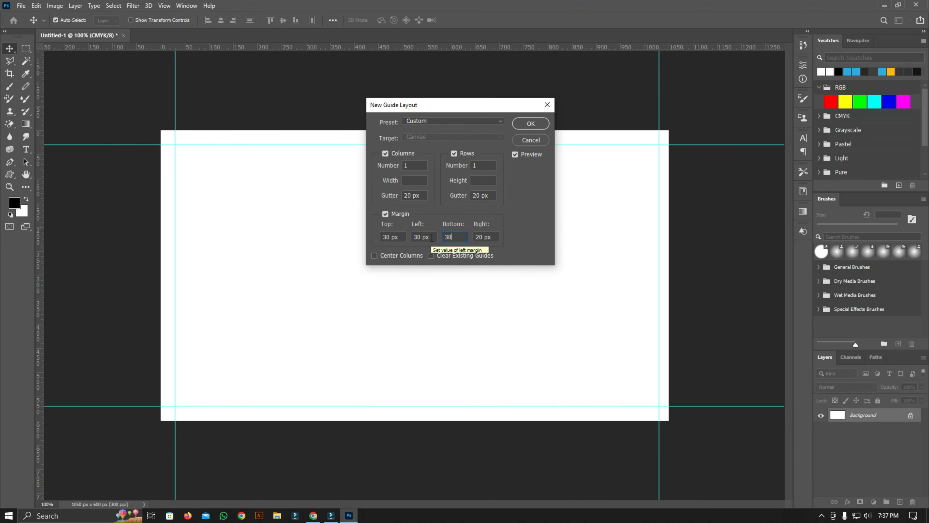
pyautogui.write('px')
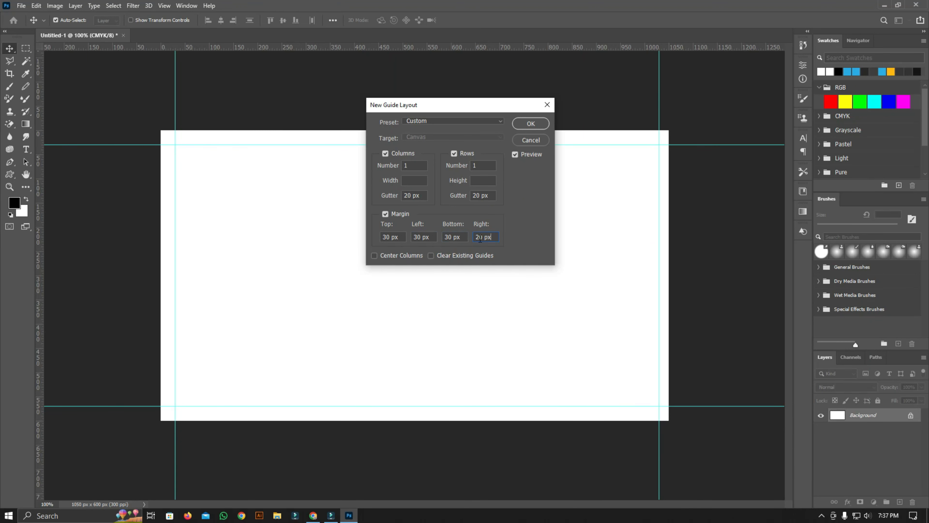
pyautogui.click(480, 239)
pyautogui.write('30')
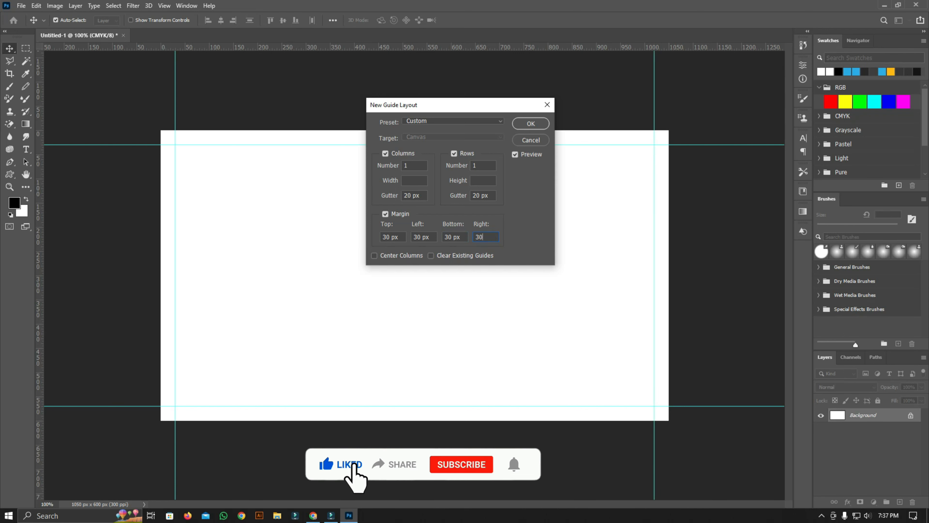
pyautogui.write('px')
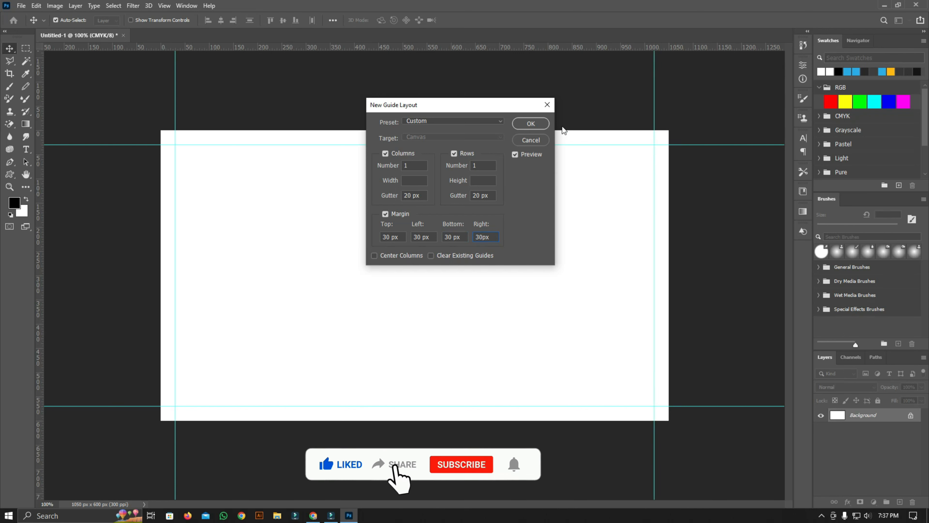
pyautogui.click(538, 125)
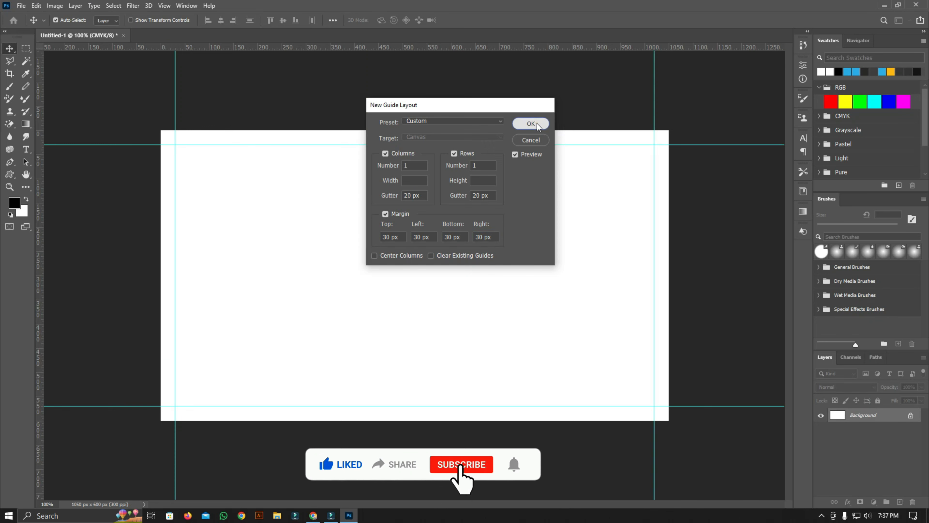
pyautogui.click(537, 124)
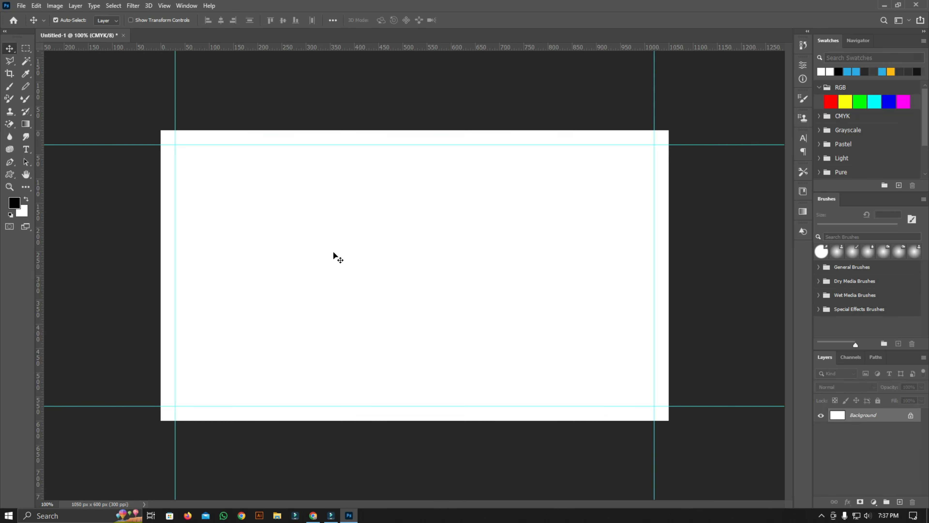
pyautogui.hotkey('ctrl', '-')
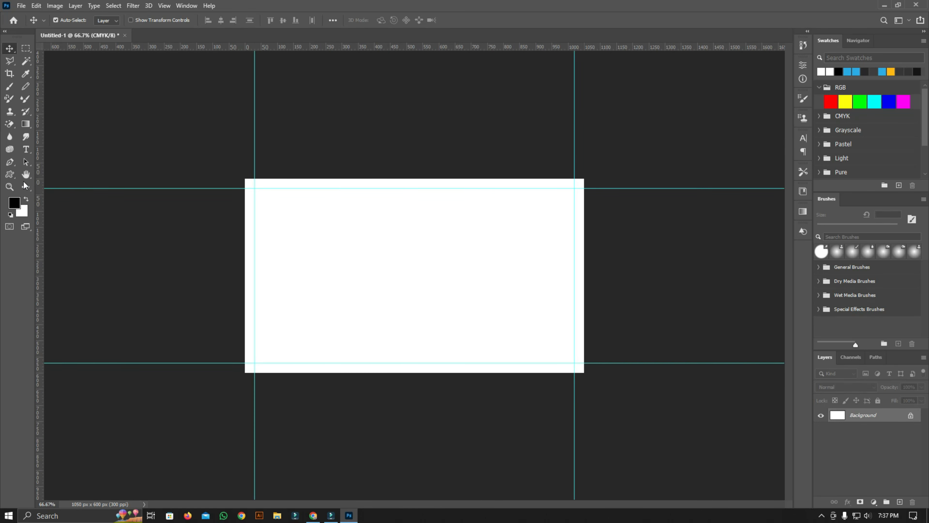
pyautogui.click(9, 174)
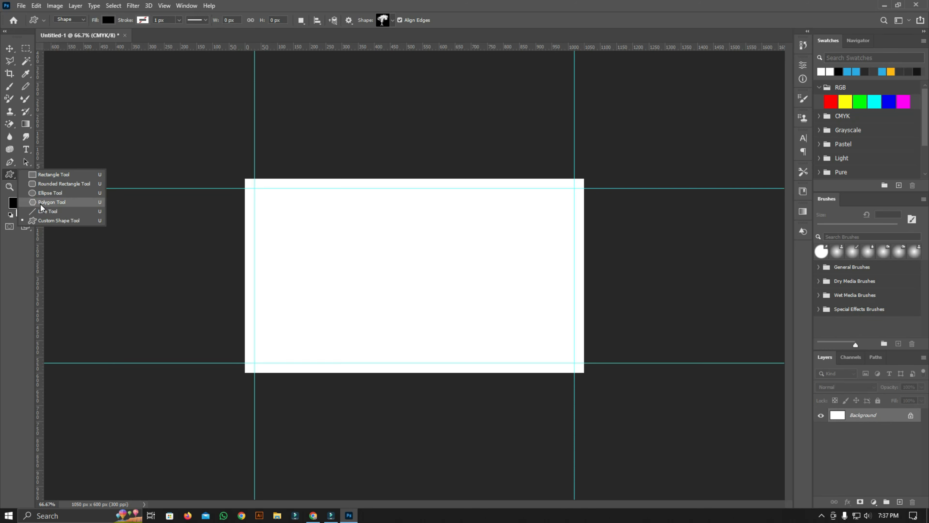
pyautogui.click(354, 124)
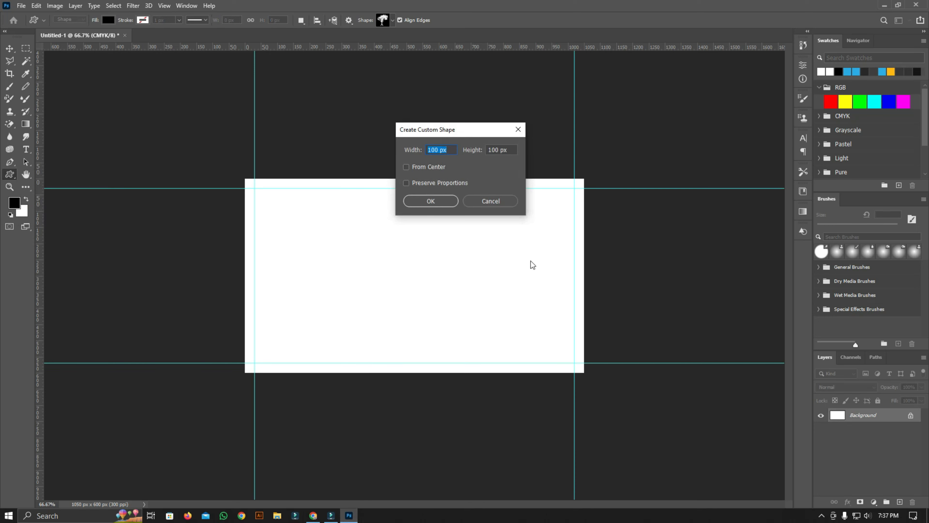
pyautogui.click(505, 199)
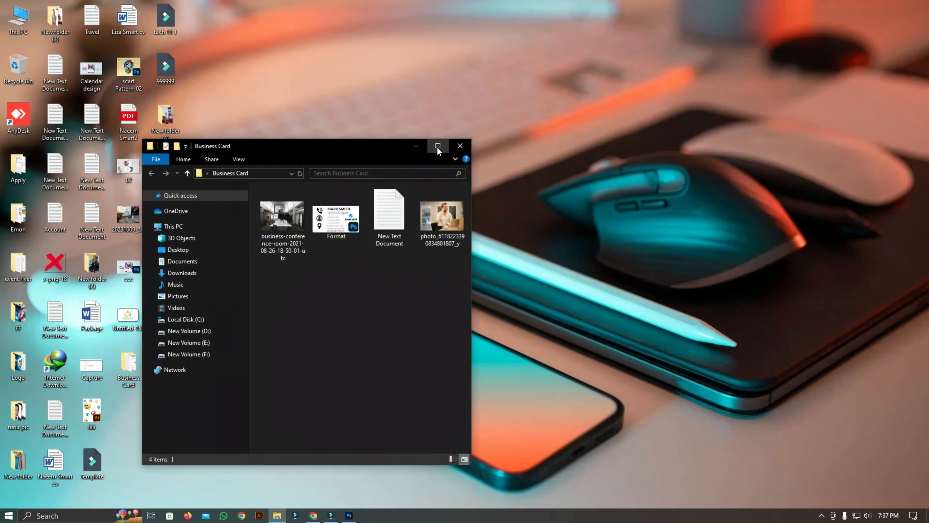
# - Switch to the Business Card folder, open New Text Document in Notepad and highlight the name and job title lines
pyautogui.click(437, 147)
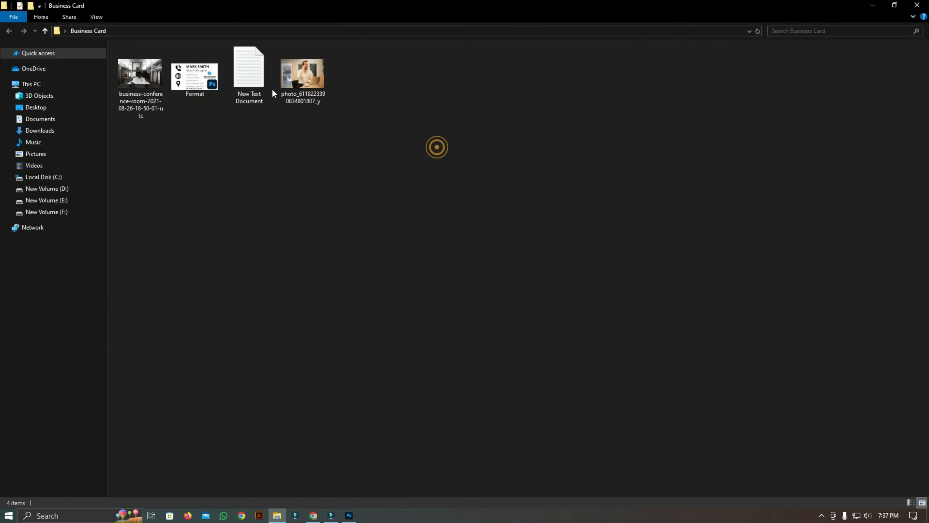
pyautogui.doubleClick(249, 82)
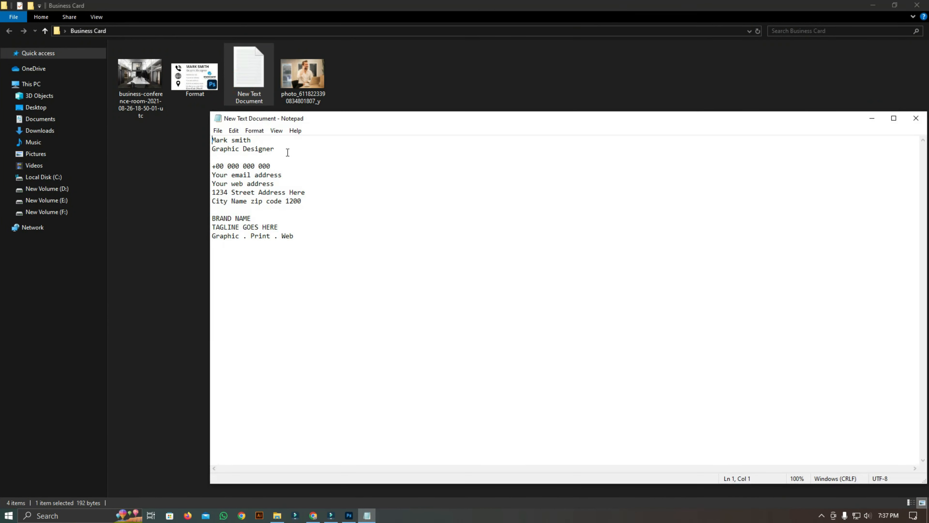
pyautogui.moveTo(288, 152); pyautogui.dragTo(205, 143)
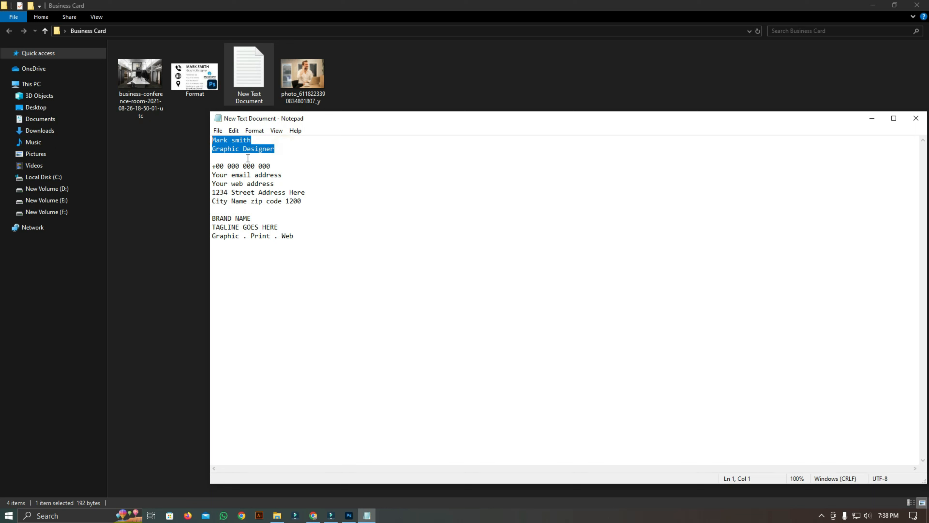
# - Examine the name, job title, contact and brand lines in the text document
pyautogui.click(243, 150)
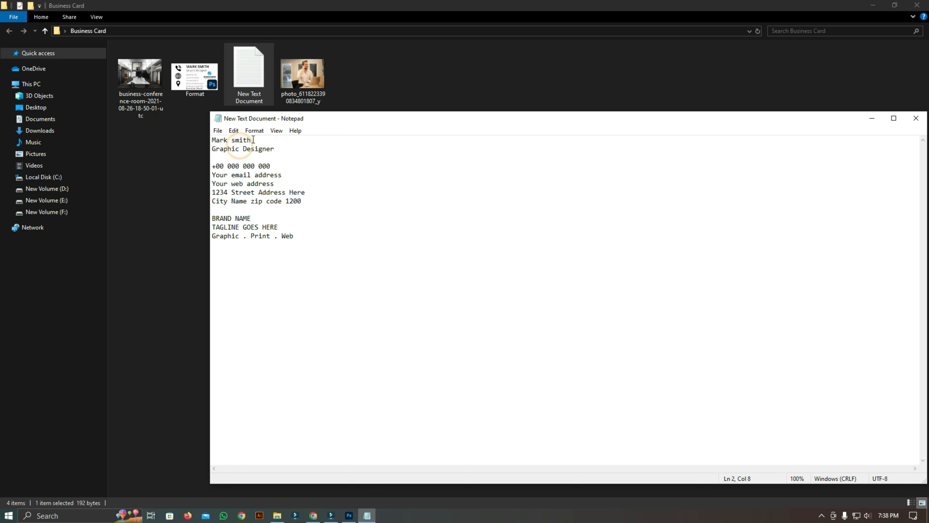
pyautogui.moveTo(252, 141); pyautogui.dragTo(209, 143)
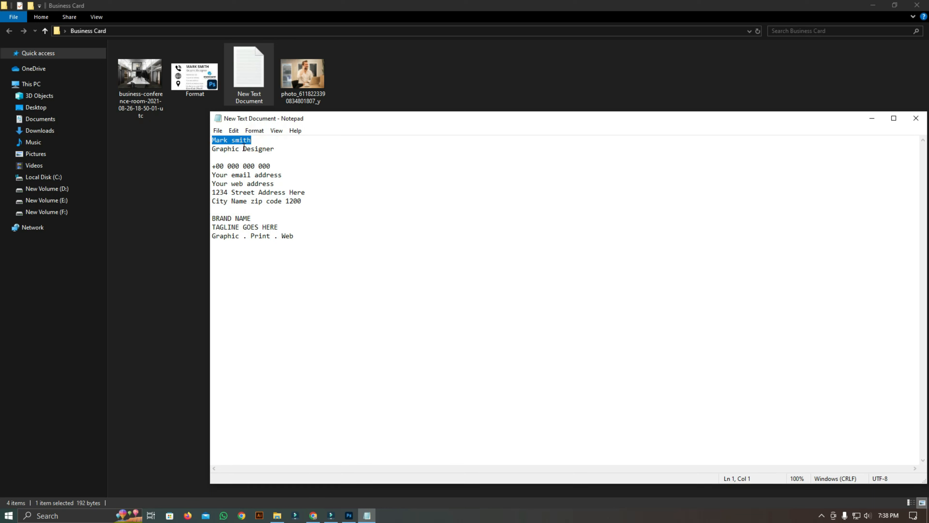
pyautogui.click(247, 147)
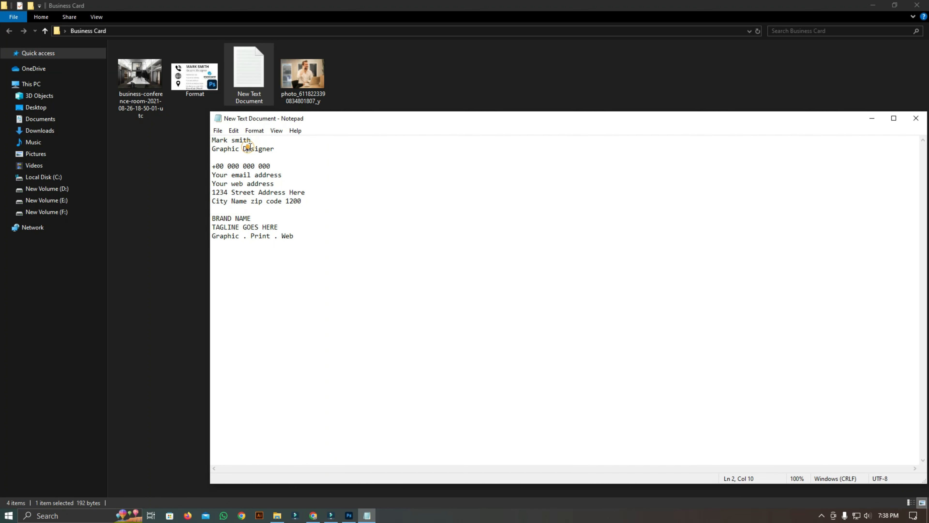
pyautogui.click(244, 167)
pyautogui.click(254, 183)
pyautogui.moveTo(328, 247); pyautogui.dragTo(211, 141)
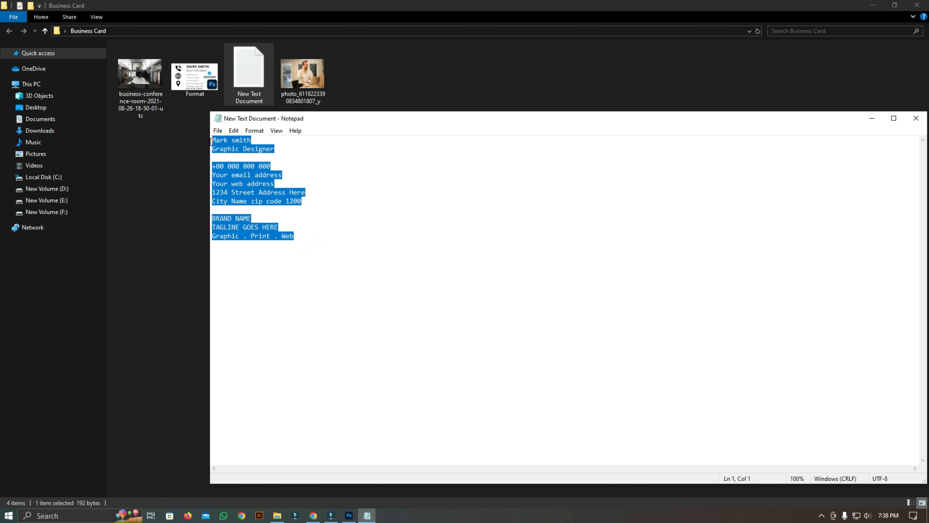
pyautogui.click(284, 193)
pyautogui.moveTo(296, 235); pyautogui.dragTo(204, 145)
pyautogui.click(278, 216)
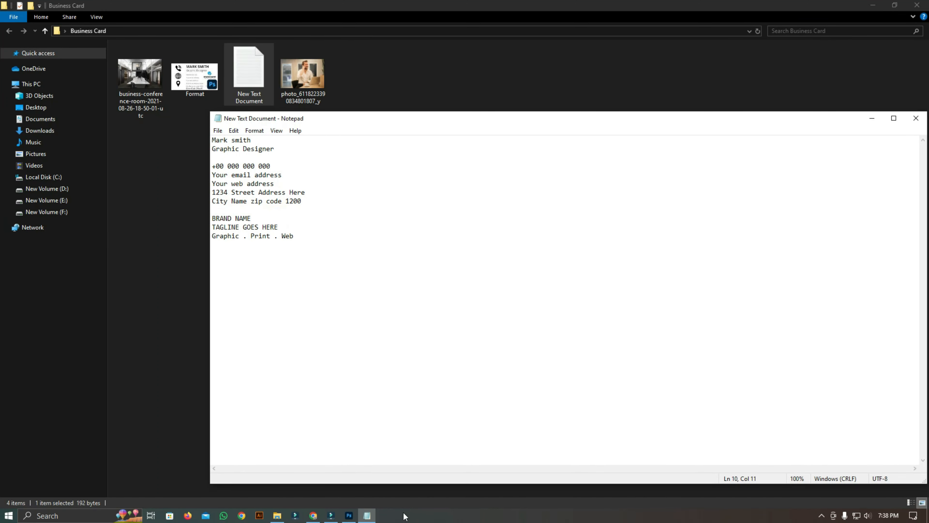
# - Switch to Photoshop and draw a six-sided black polygon about 790 px wide and 684 px high over the card
pyautogui.click(350, 516)
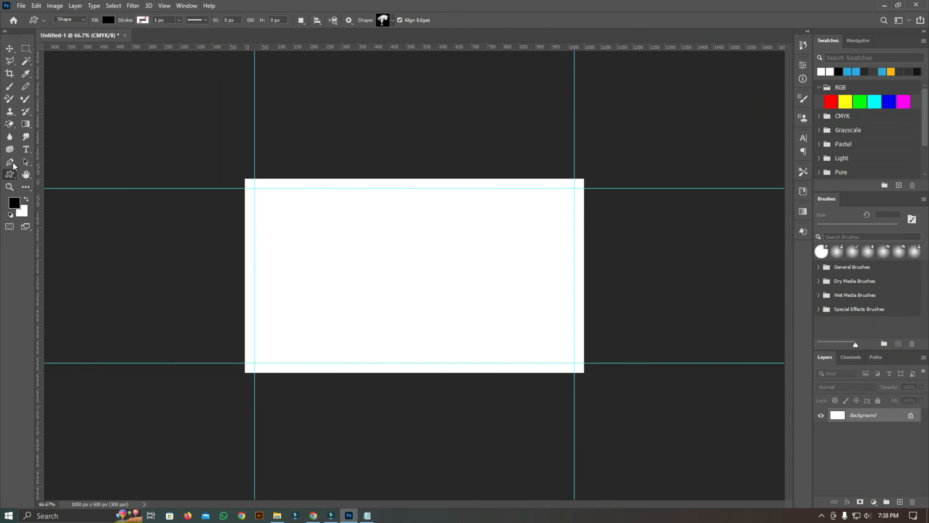
pyautogui.rightClick(9, 174)
pyautogui.click(55, 202)
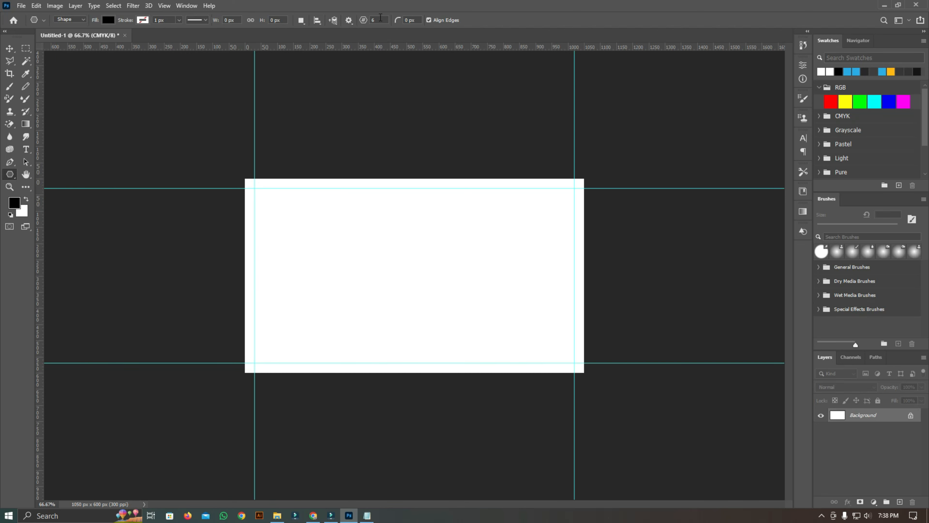
pyautogui.click(377, 20)
pyautogui.write('5')
pyautogui.moveTo(481, 268); pyautogui.dragTo(622, 377)
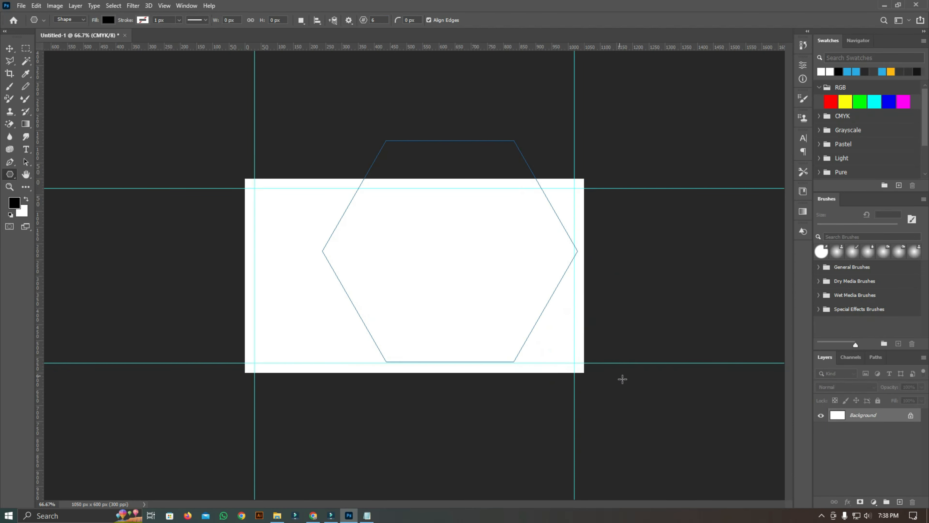
# - Move the black hexagon to the card's lower-right area, at about X 525 px and Y 91 px, and collapse its properties
pyautogui.click(10, 48)
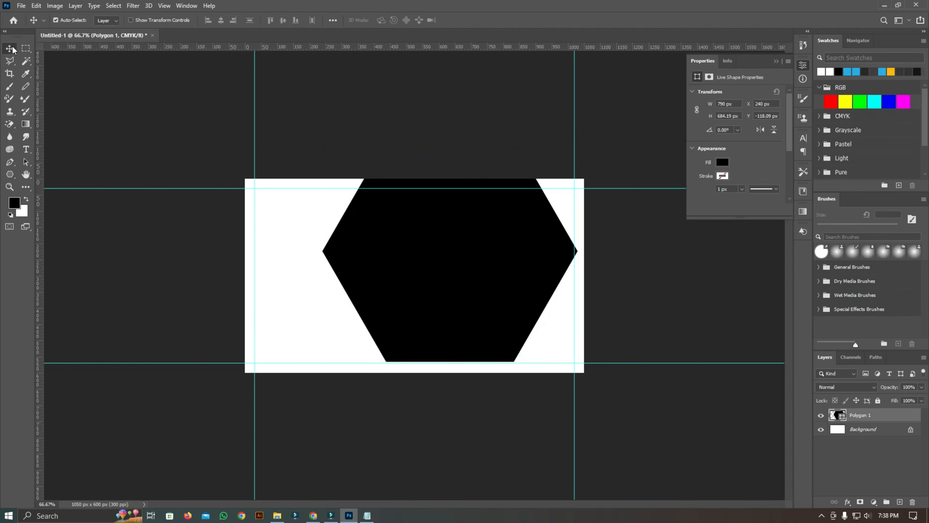
pyautogui.moveTo(449, 232); pyautogui.dragTo(541, 299)
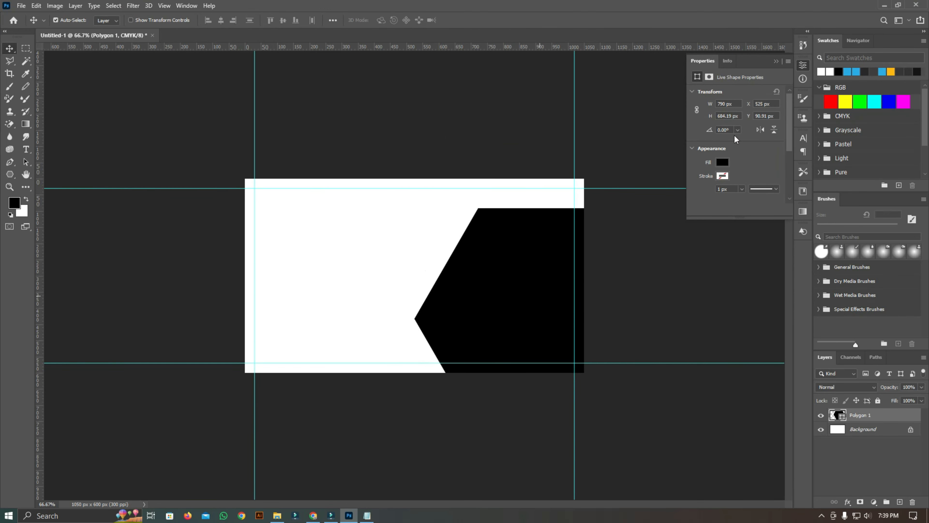
pyautogui.click(776, 62)
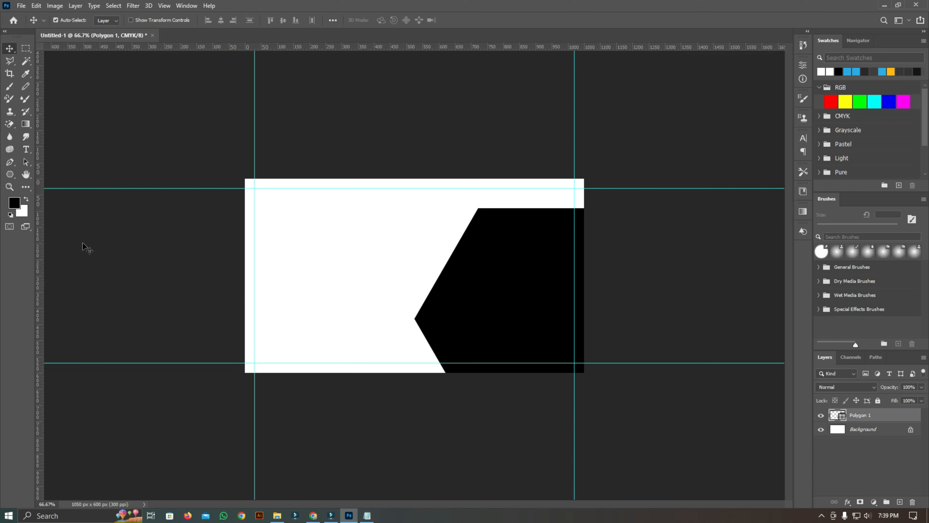
# - Round the black hexagon's corners to a radius of about 60 px
pyautogui.click(10, 175)
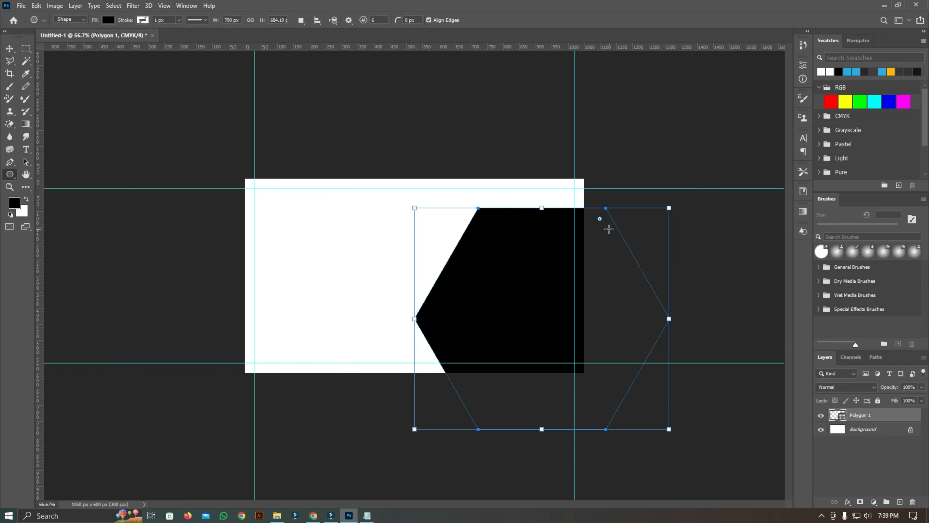
pyautogui.moveTo(600, 221); pyautogui.dragTo(599, 232)
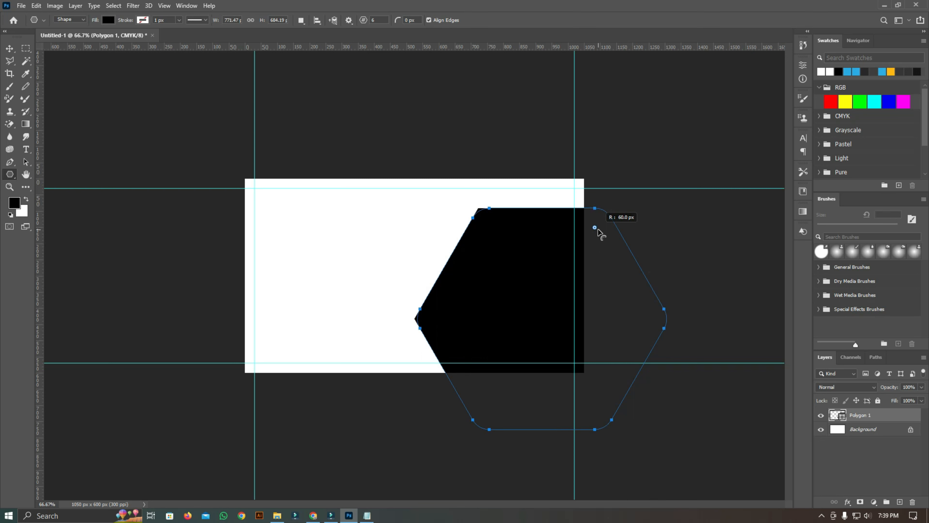
pyautogui.moveTo(598, 230); pyautogui.dragTo(598, 229)
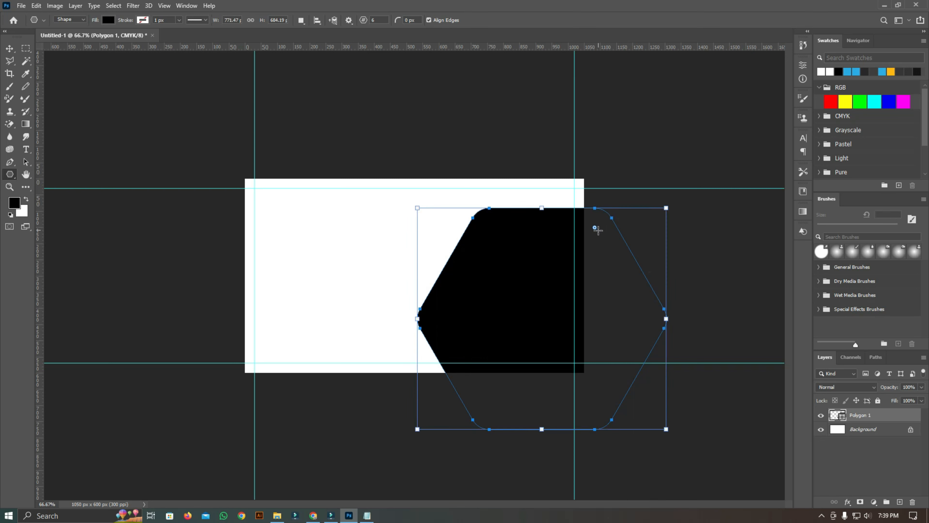
pyautogui.press('v')
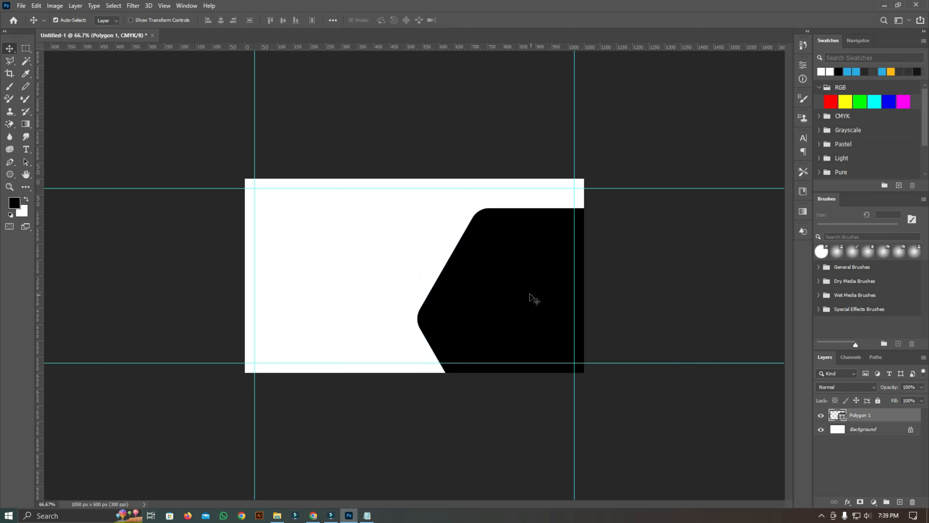
# - Shift the rounded hexagon slightly up and right so more of it runs off the card's right edge
pyautogui.moveTo(530, 292); pyautogui.dragTo(546, 282)
pyautogui.moveTo(546, 283); pyautogui.dragTo(543, 281)
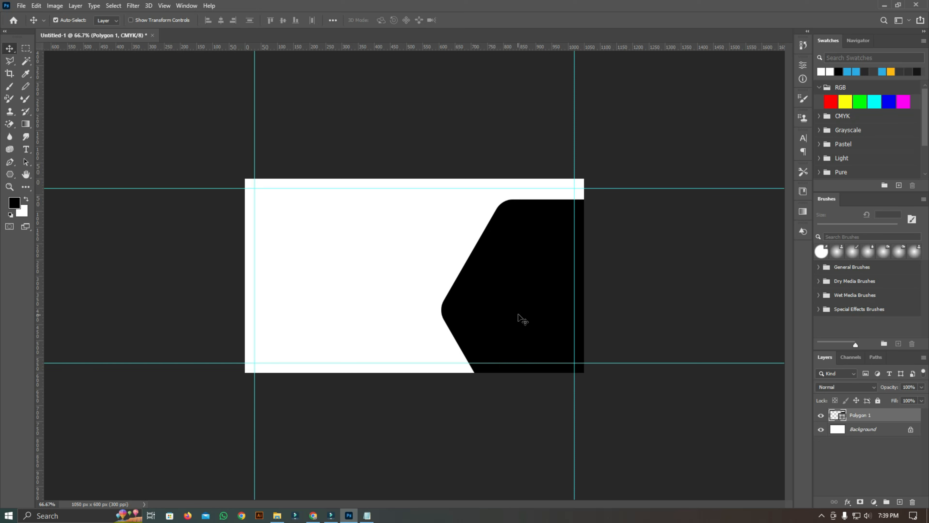
pyautogui.moveTo(520, 317); pyautogui.dragTo(524, 298)
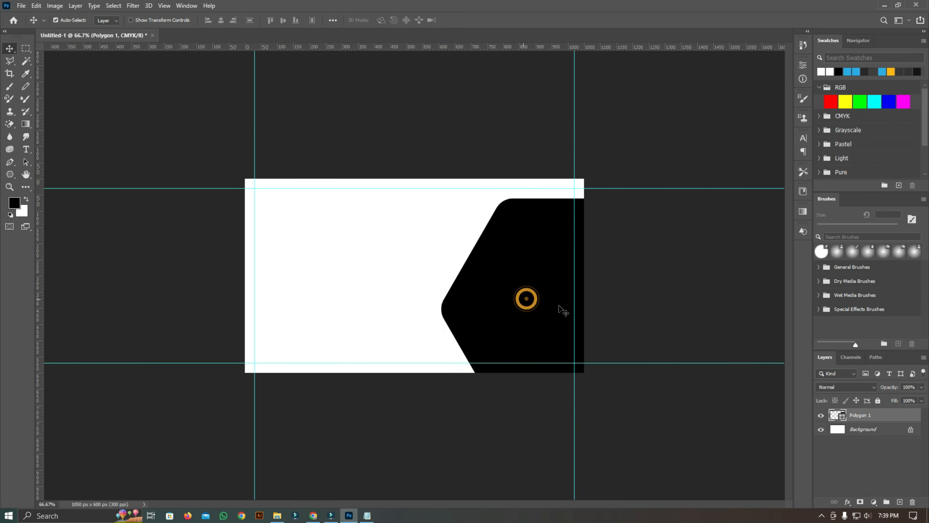
# - Fill the large hexagon with bright blue (#00aeff) and nudge it slightly into place
pyautogui.doubleClick(842, 416)
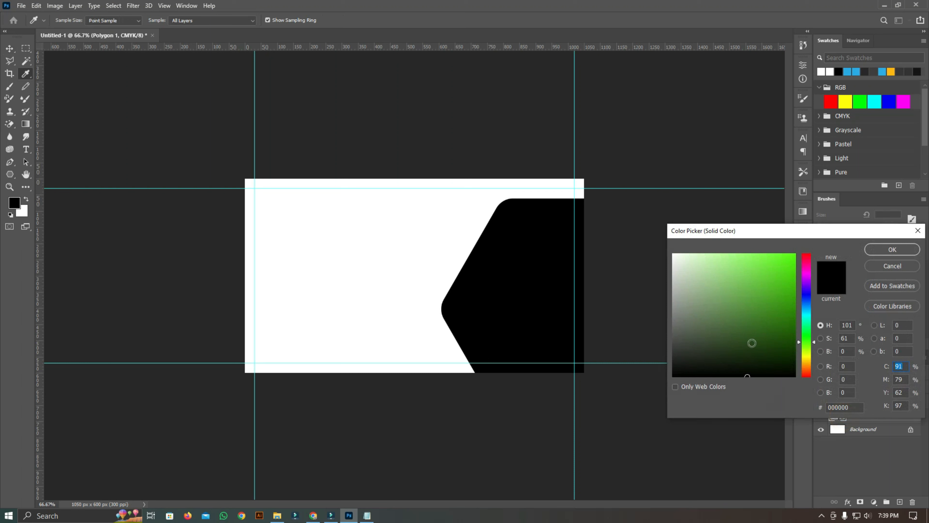
pyautogui.moveTo(809, 327); pyautogui.dragTo(809, 308)
pyautogui.click(795, 254)
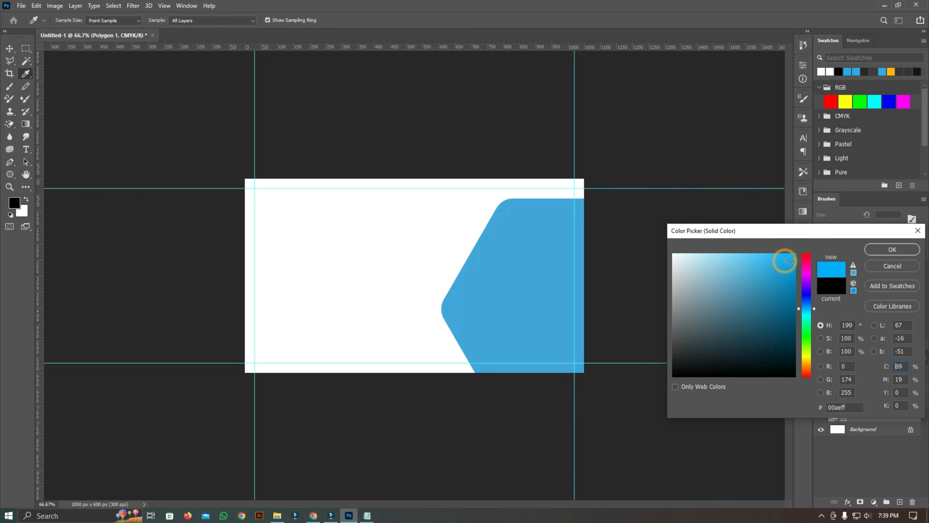
pyautogui.click(882, 250)
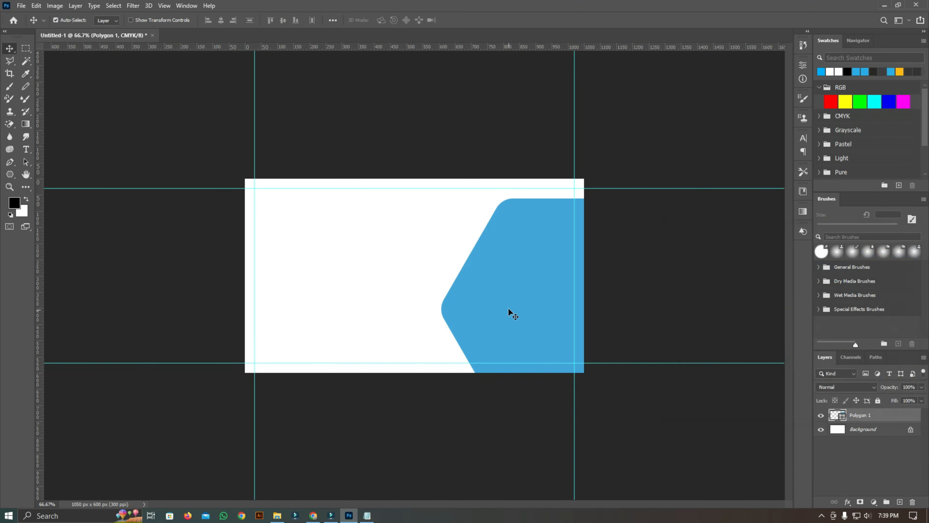
pyautogui.moveTo(509, 307); pyautogui.dragTo(512, 305)
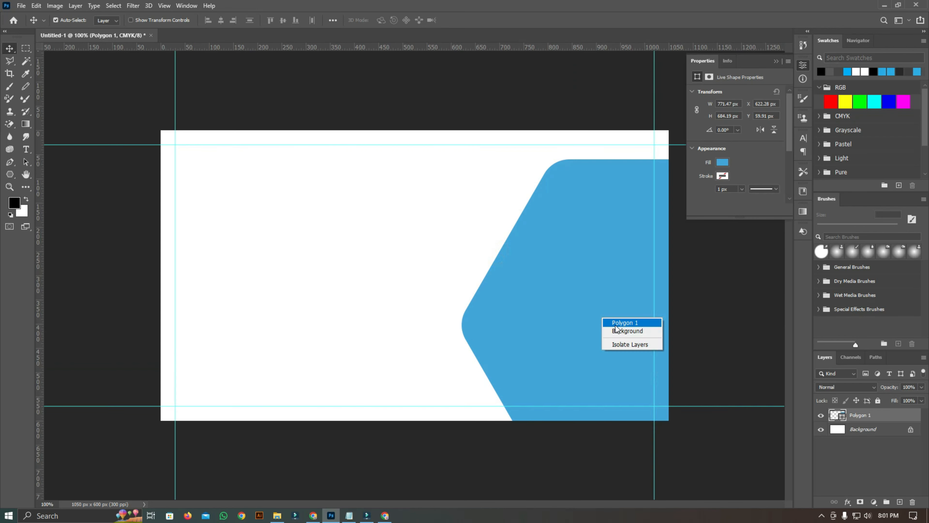
# - Copy and paste the blue hexagon and place the duplicate slightly lower than the original, at about X 622 px and Y 155 px
pyautogui.click(616, 326)
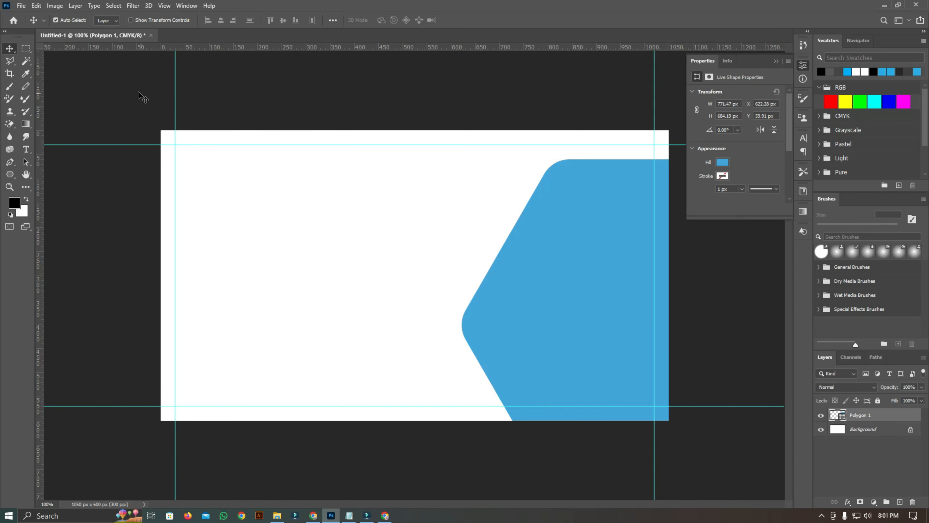
pyautogui.click(36, 5)
pyautogui.click(69, 73)
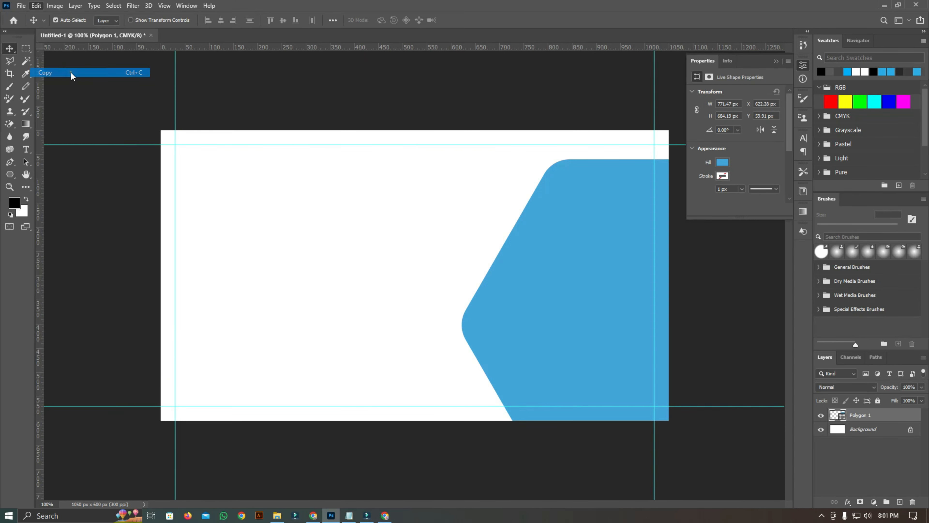
pyautogui.click(39, 7)
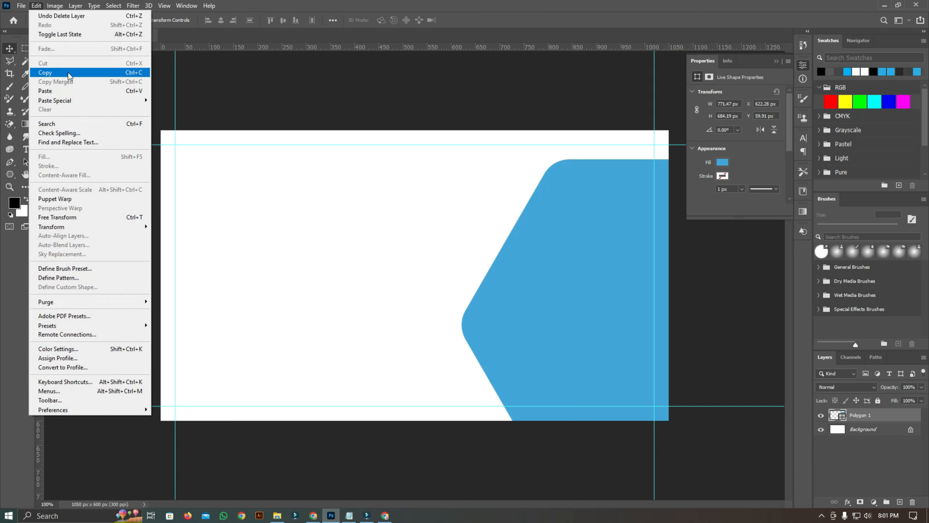
pyautogui.click(69, 90)
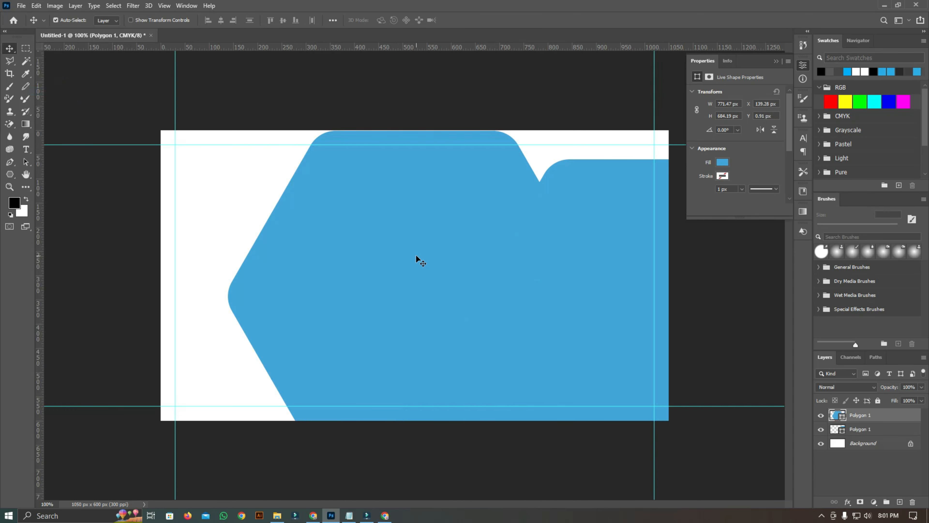
pyautogui.moveTo(415, 255); pyautogui.dragTo(530, 228)
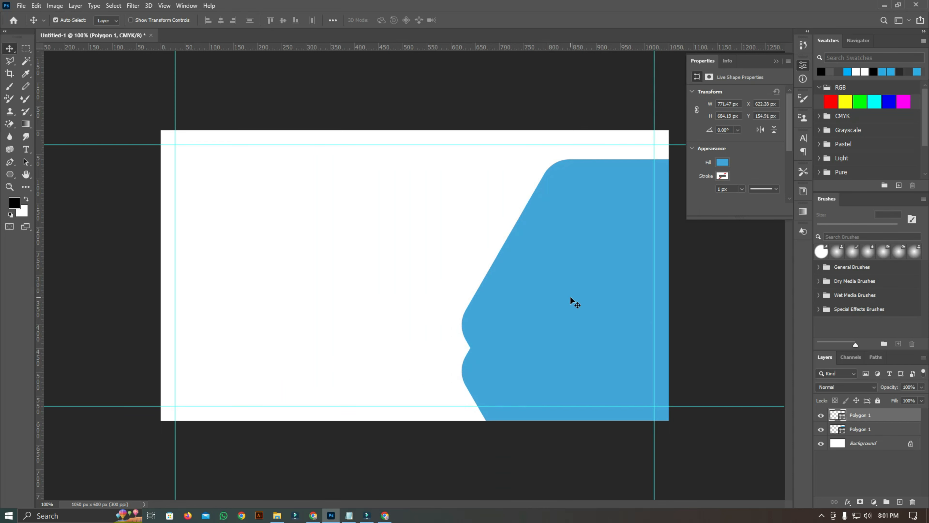
# - Stack the duplicate behind the blue hexagon as a dark gray accent and offset it slightly down and left
pyautogui.moveTo(869, 418); pyautogui.dragTo(869, 438)
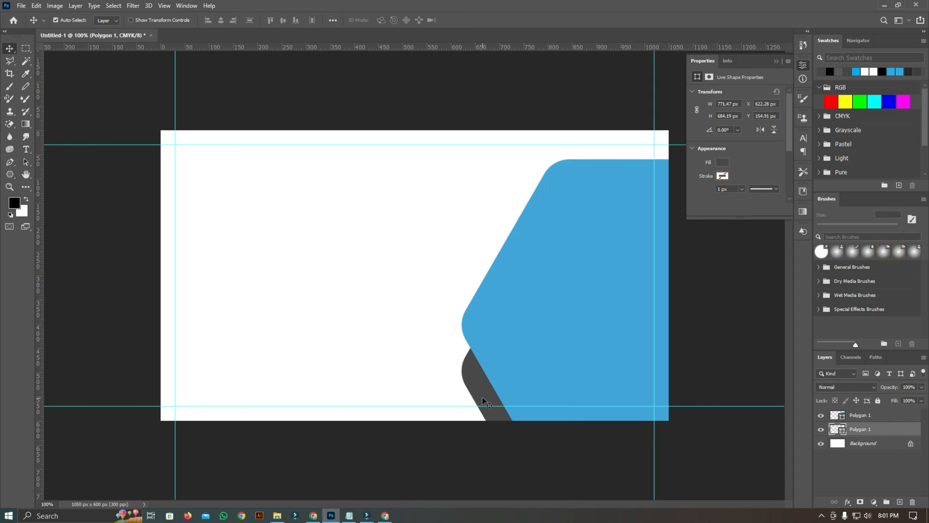
pyautogui.rightClick(483, 396)
pyautogui.click(494, 402)
pyautogui.moveTo(484, 393); pyautogui.dragTo(478, 412)
pyautogui.click(549, 412)
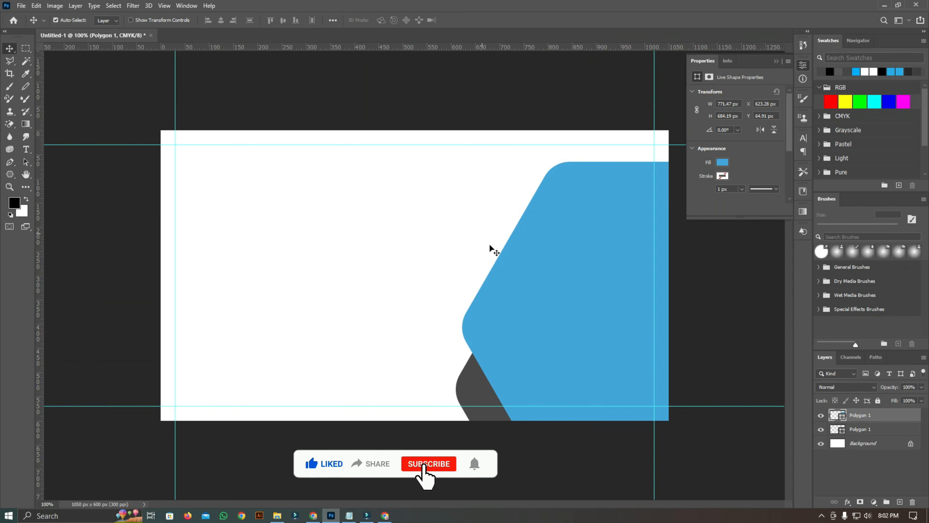
# - Draw a small hexagon about 223 px wide and 193 px high and move it onto the large blue hexagon's upper-left edge
pyautogui.click(8, 177)
pyautogui.moveTo(243, 197); pyautogui.dragTo(362, 304)
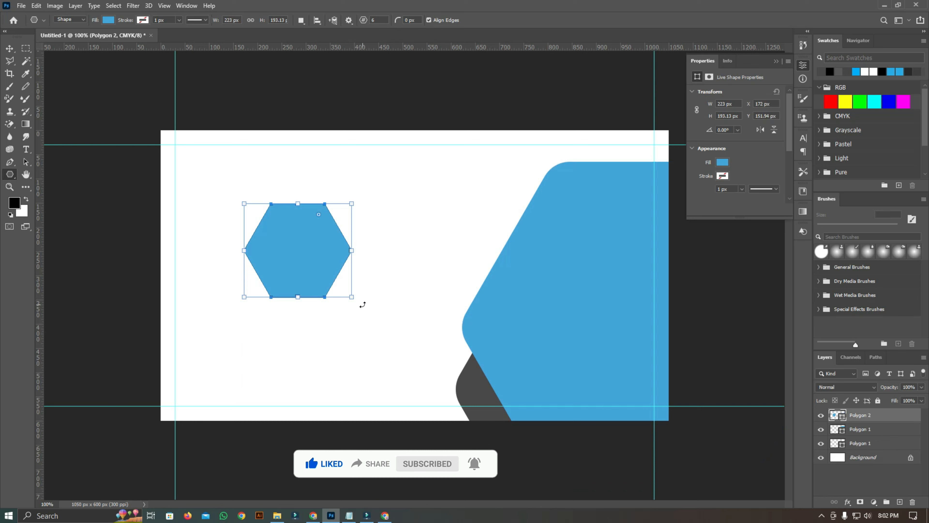
pyautogui.click(9, 50)
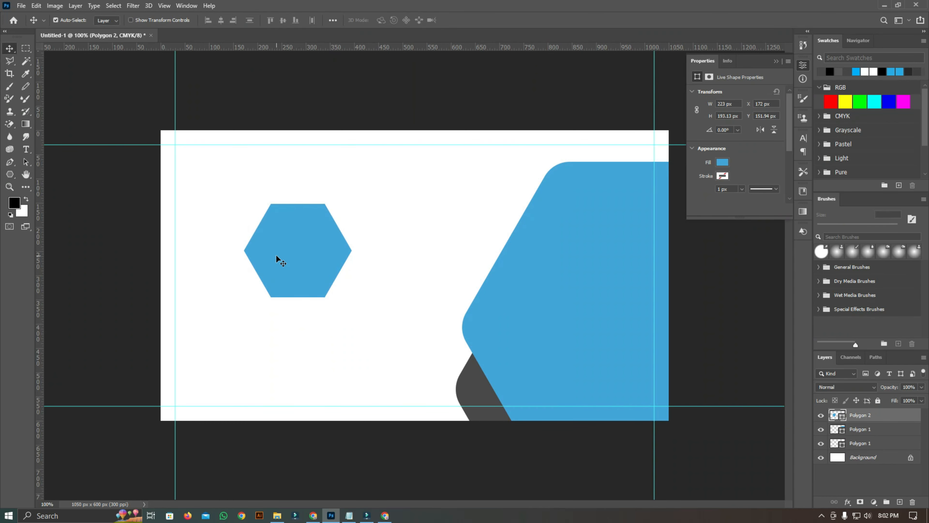
pyautogui.moveTo(276, 254); pyautogui.dragTo(496, 238)
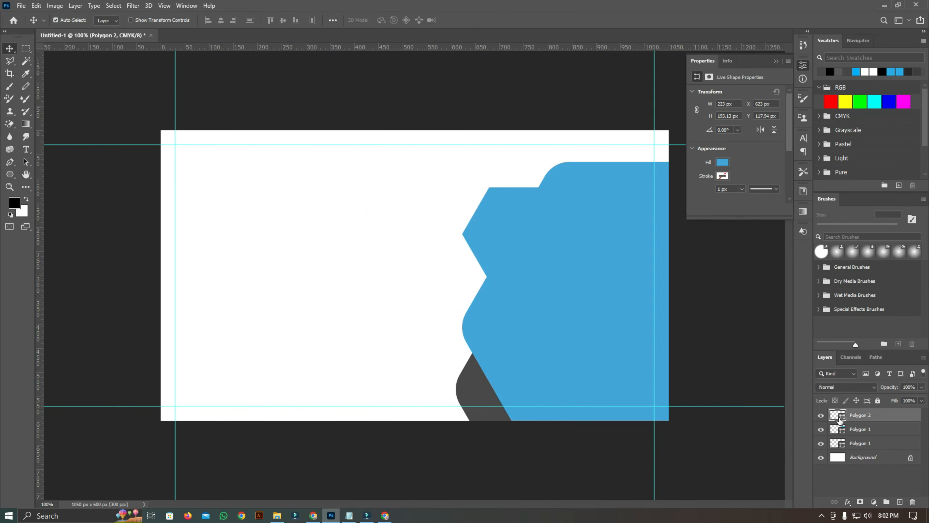
# - Change the small hexagon's fill to a neutral dark gray
pyautogui.doubleClick(841, 417)
pyautogui.click(673, 314)
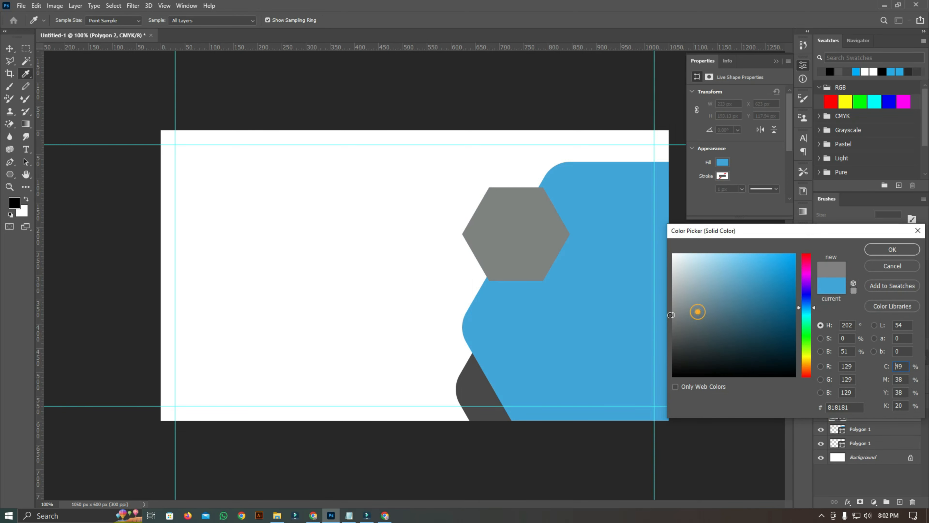
pyautogui.press('Return')
# - Round the small gray hexagon's corners to a radius of about 26 px
pyautogui.click(10, 176)
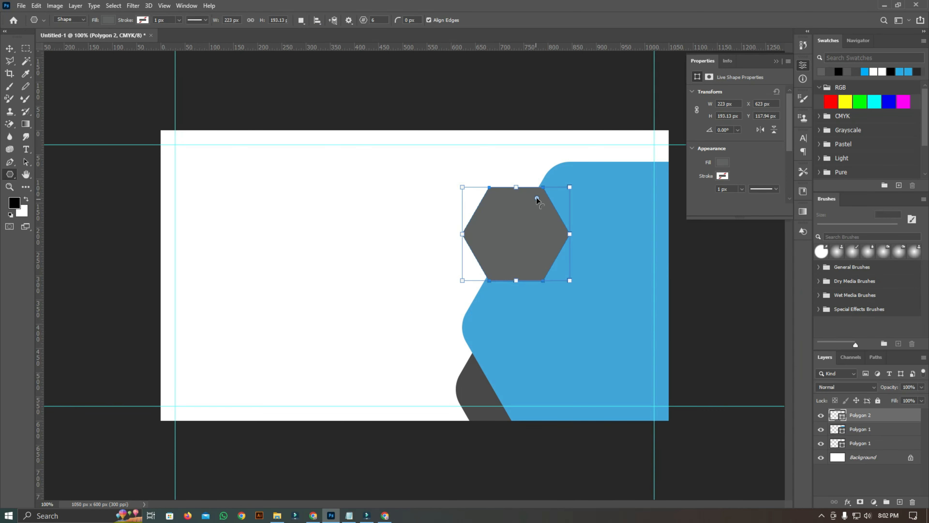
pyautogui.moveTo(536, 197); pyautogui.dragTo(538, 199)
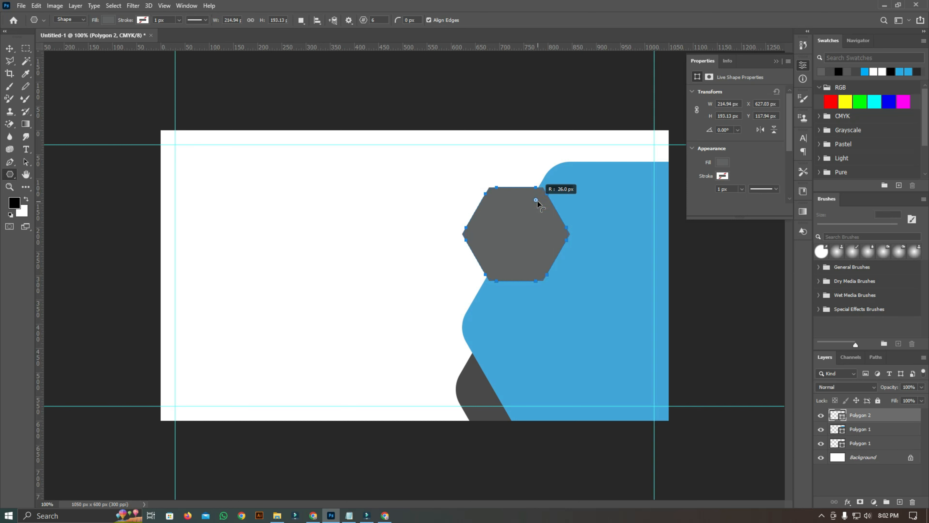
pyautogui.moveTo(537, 201); pyautogui.dragTo(537, 203)
pyautogui.moveTo(537, 203); pyautogui.dragTo(538, 204)
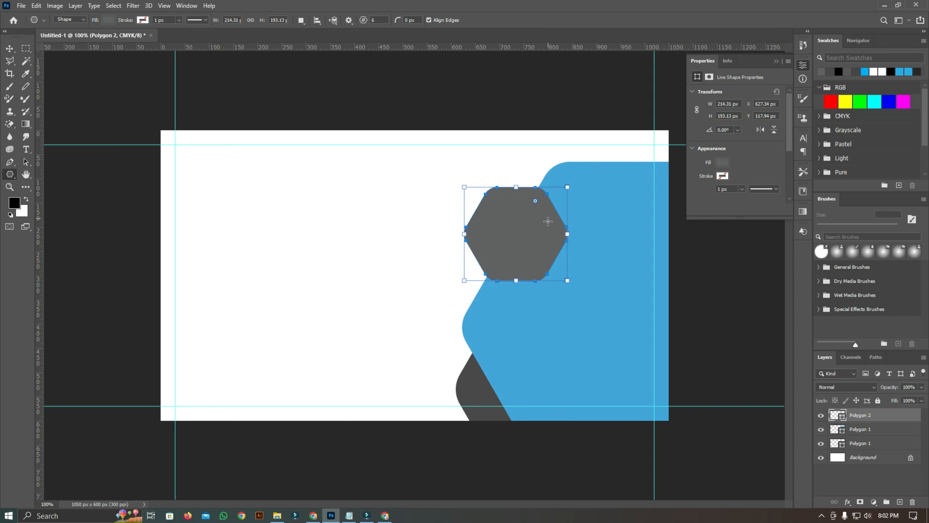
# - Move the small gray hexagon slightly down and left along the blue hexagon's upper-left edge
pyautogui.click(10, 48)
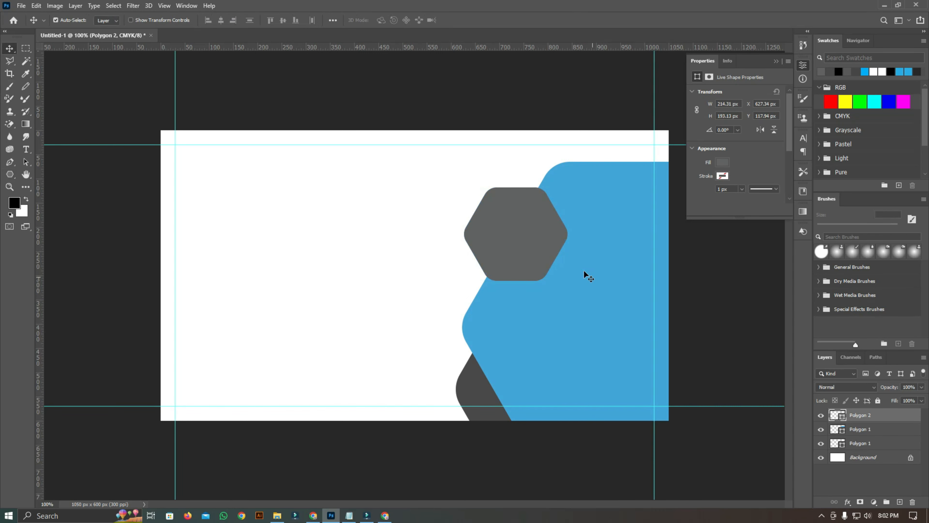
pyautogui.moveTo(545, 244); pyautogui.dragTo(544, 245)
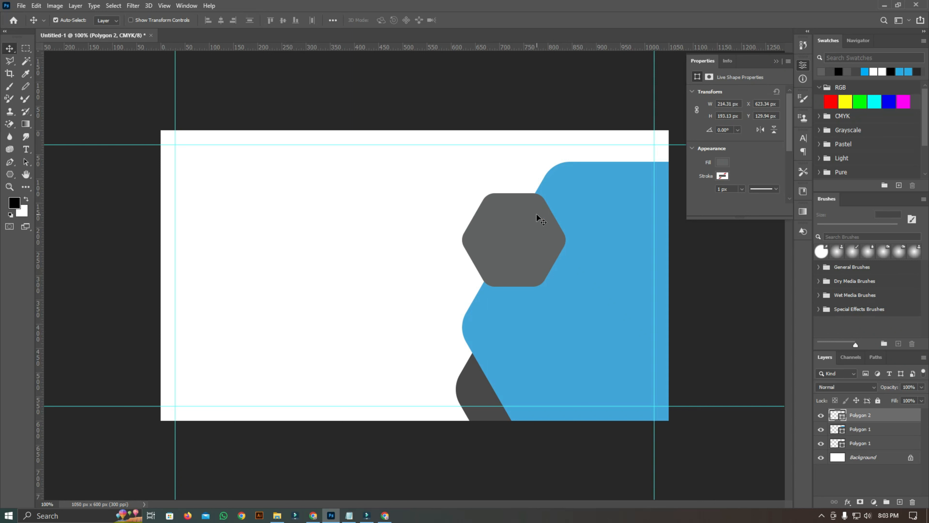
pyautogui.moveTo(536, 216); pyautogui.dragTo(536, 230)
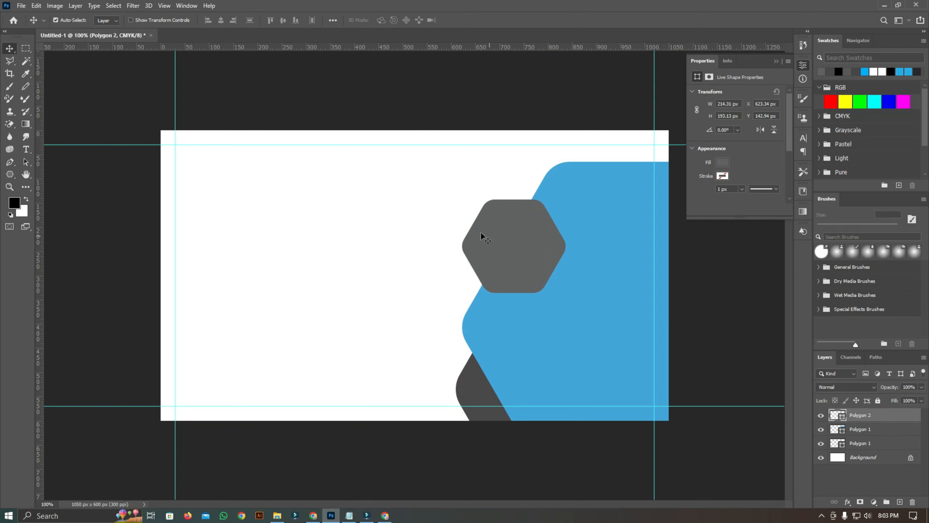
# - Copy the small gray hexagon and paste it as a second shape layer
pyautogui.click(36, 6)
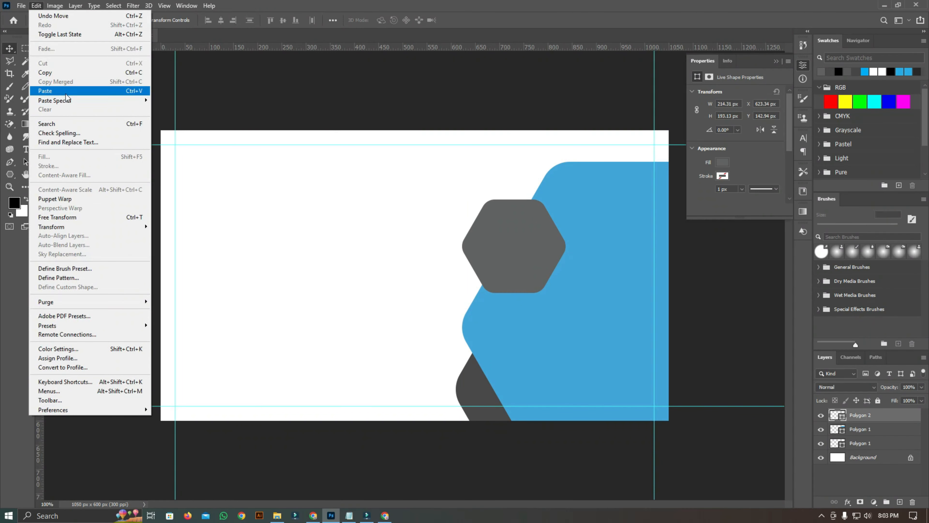
pyautogui.click(69, 73)
pyautogui.click(37, 6)
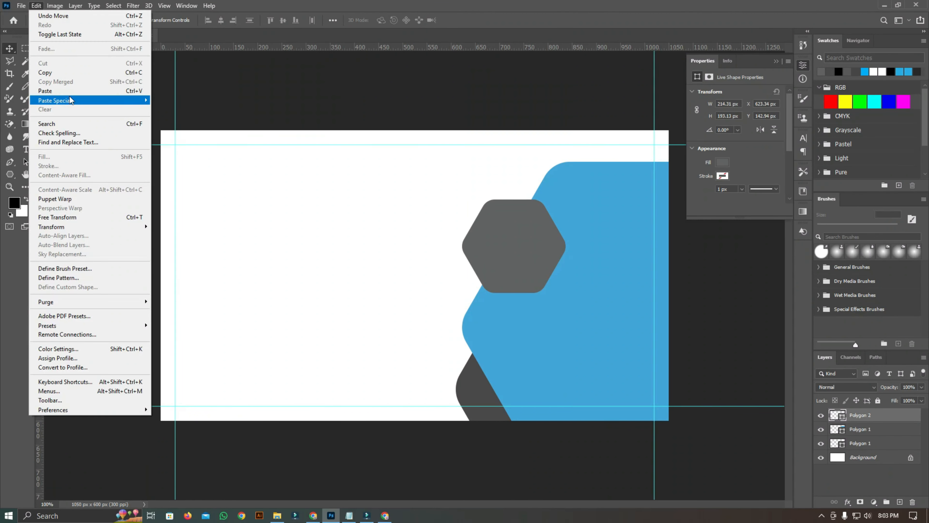
pyautogui.moveTo(77, 100)
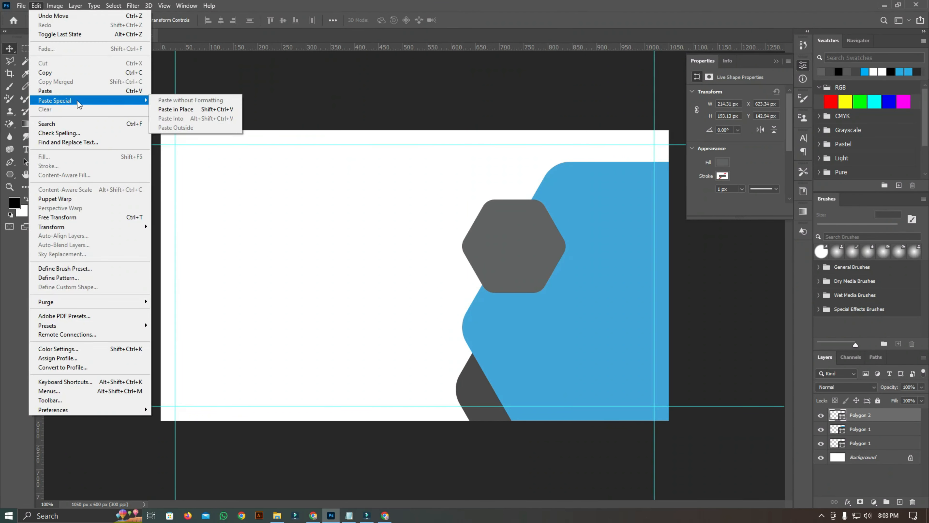
pyautogui.click(92, 93)
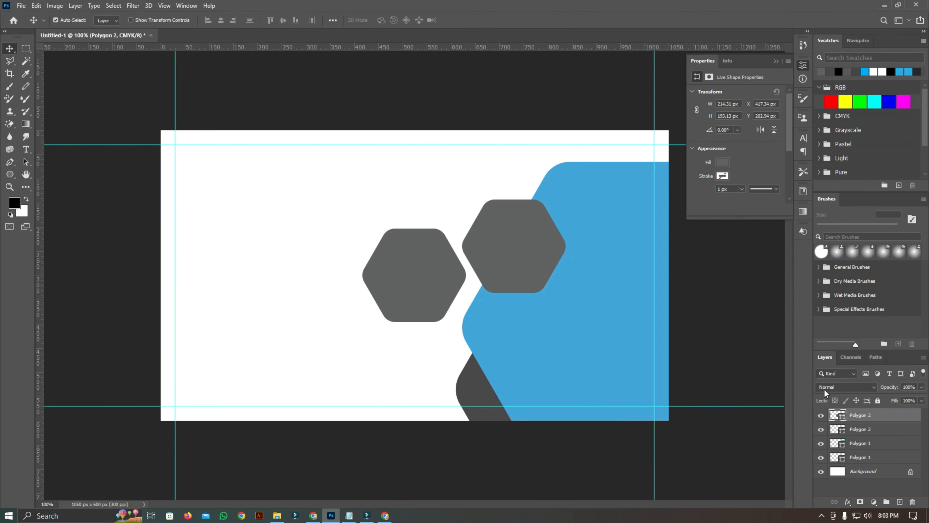
# - Align the pasted hexagon over the original and shrink it around its center to about 177 × 161 px
pyautogui.hotkey('ctrl', 't')
pyautogui.moveTo(448, 277); pyautogui.dragTo(527, 254)
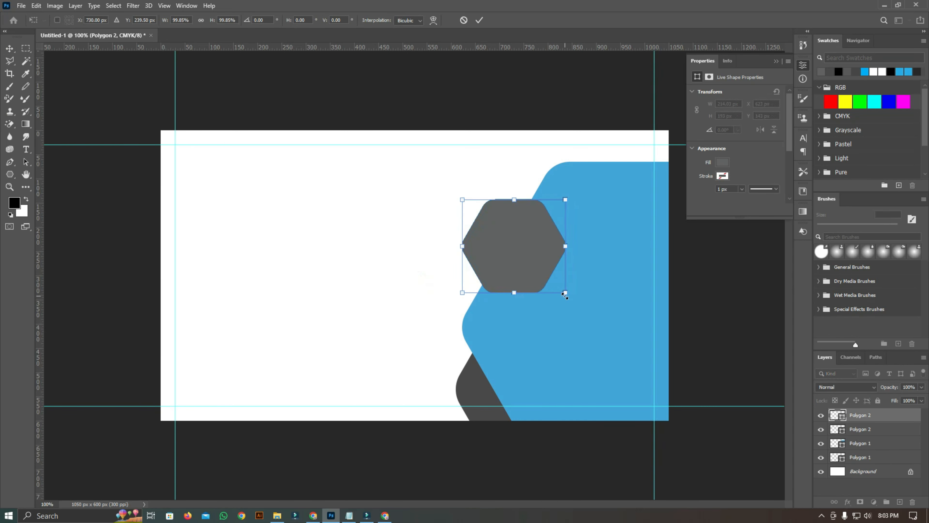
pyautogui.moveTo(566, 296); pyautogui.dragTo(556, 288)
# - Change the inner hexagon's fill to the lighter gray #858789
pyautogui.doubleClick(843, 415)
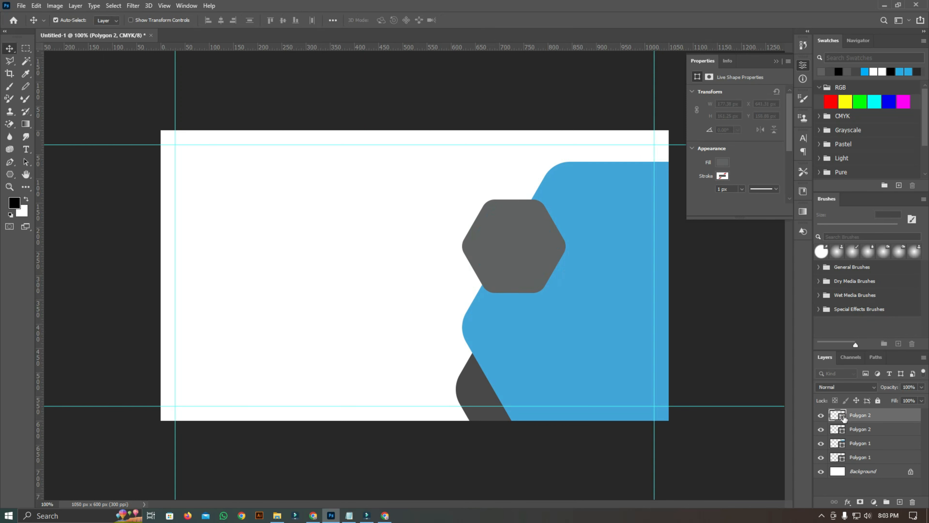
pyautogui.click(628, 310)
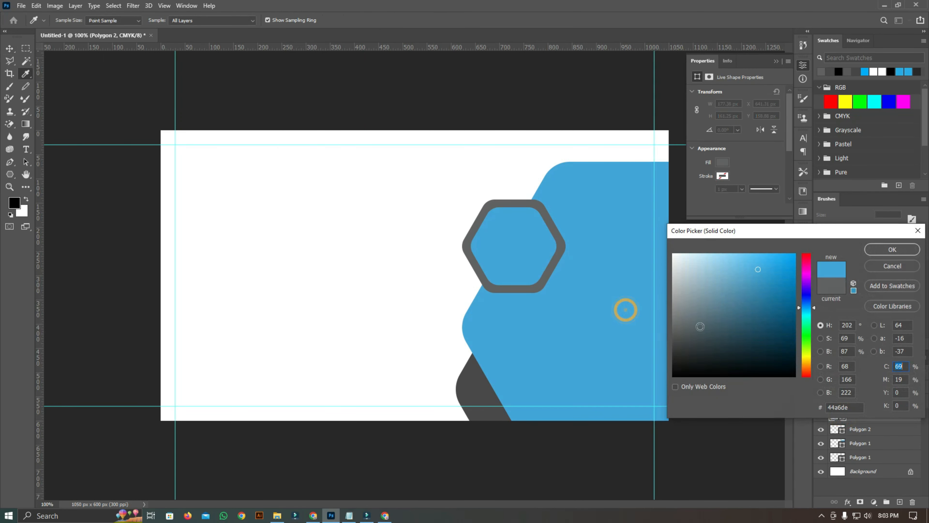
pyautogui.click(676, 310)
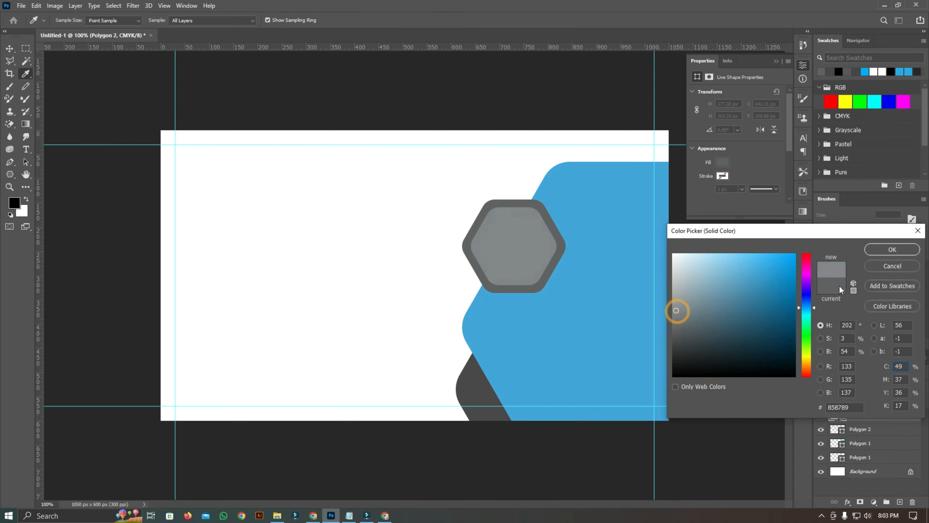
pyautogui.click(892, 250)
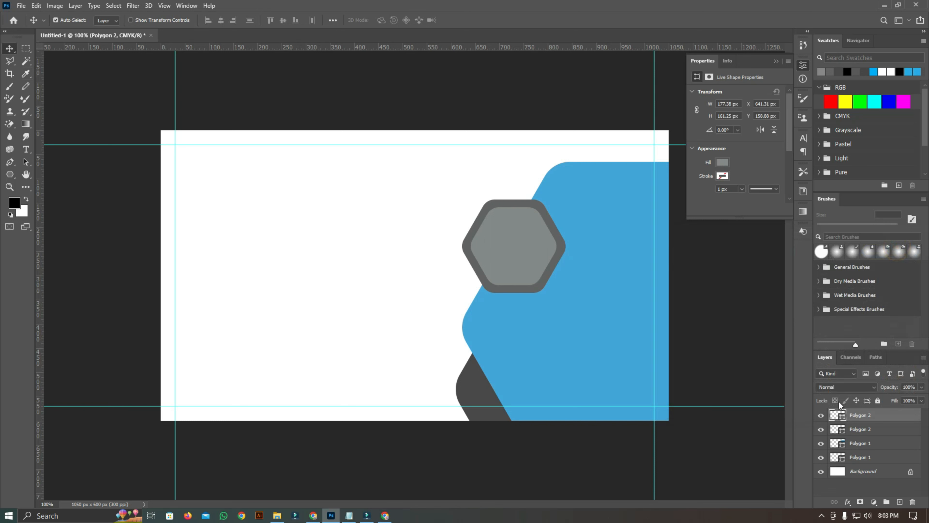
# - Remove the fill from the outer small hexagon beneath the lighter gray one
pyautogui.click(821, 431)
pyautogui.click(821, 429)
pyautogui.click(877, 432)
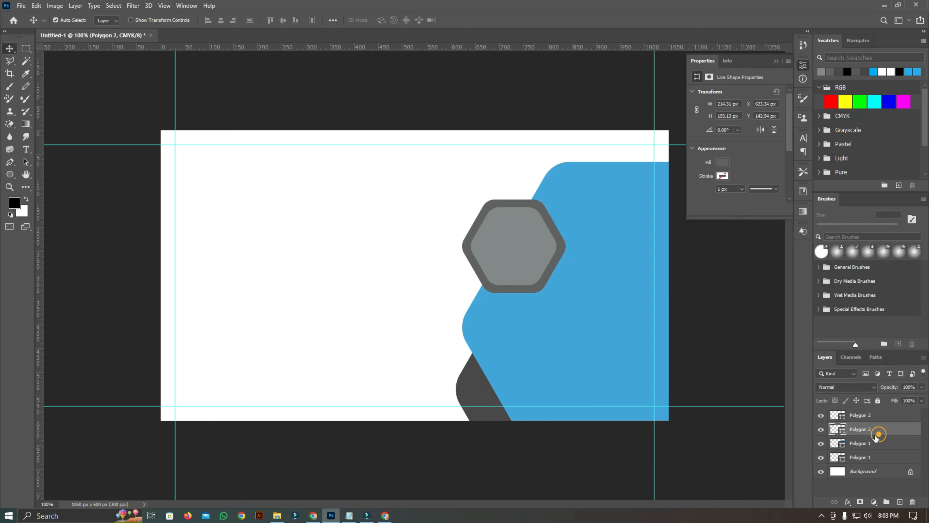
pyautogui.click(10, 174)
pyautogui.click(107, 21)
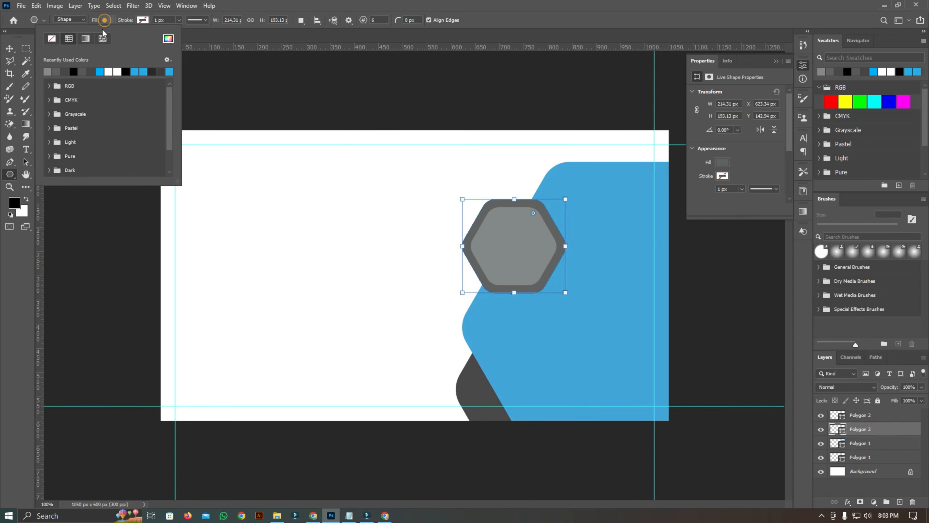
pyautogui.click(50, 39)
# - Give the outer small hexagon a dark gray stroke 3 px wide
pyautogui.click(161, 20)
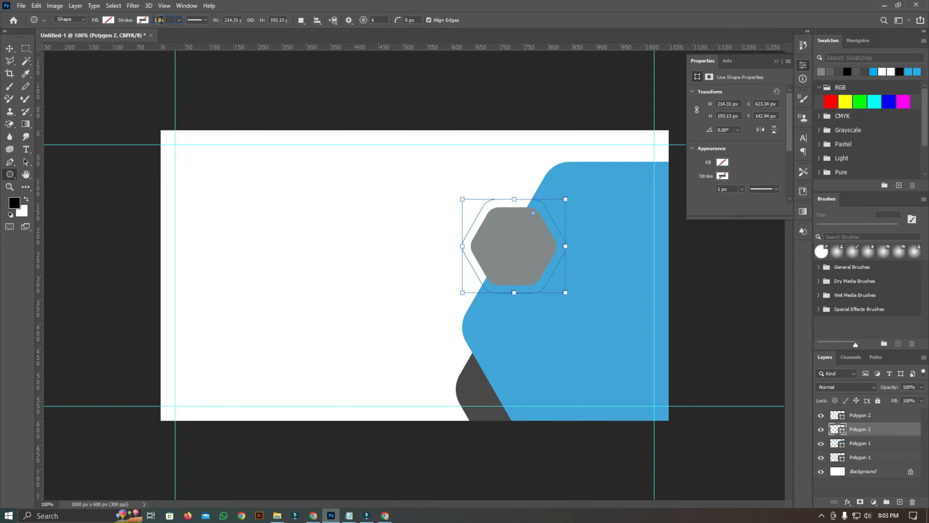
pyautogui.click(161, 20)
pyautogui.click(144, 20)
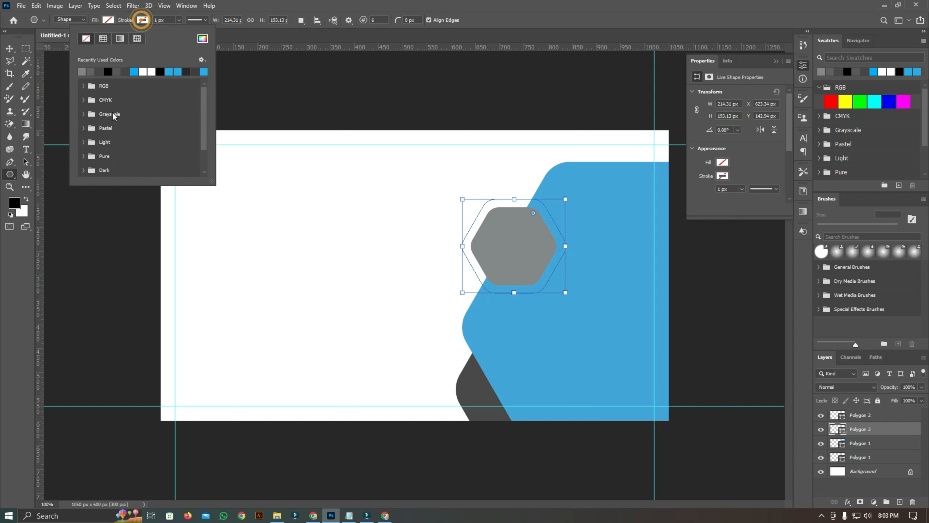
pyautogui.click(98, 72)
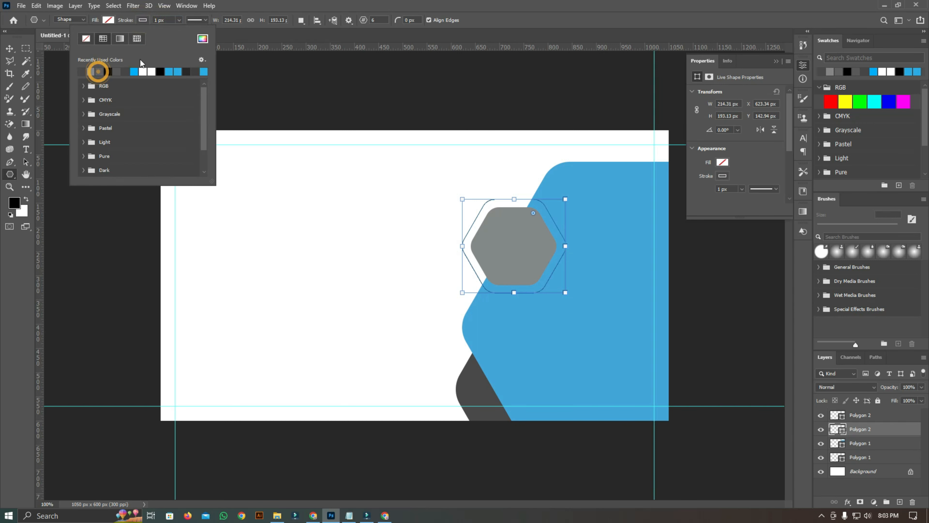
pyautogui.click(167, 20)
pyautogui.press('Up')
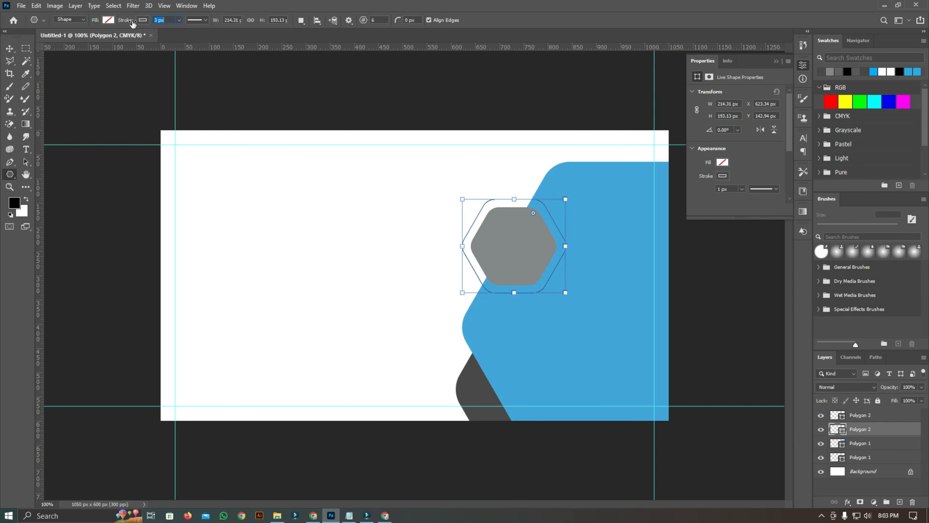
pyautogui.click(17, 207)
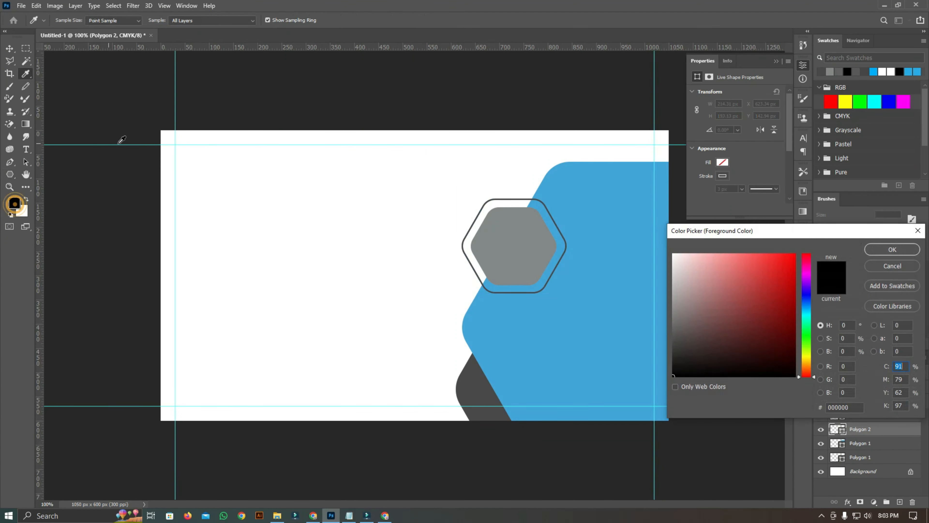
pyautogui.click(899, 249)
pyautogui.click(10, 48)
pyautogui.click(535, 259)
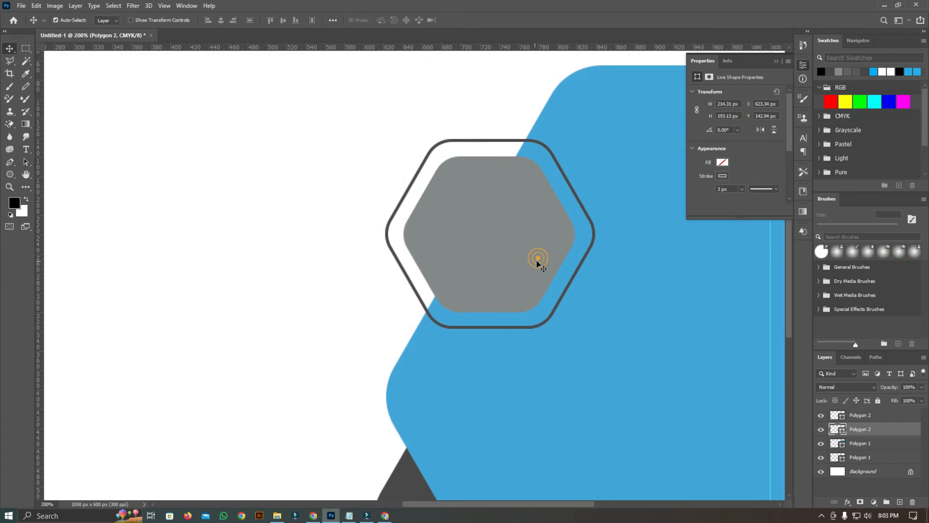
pyautogui.keyDown('alt'); pyautogui.click(527, 238); pyautogui.keyUp('alt')
pyautogui.rightClick(526, 237)
pyautogui.click(533, 242)
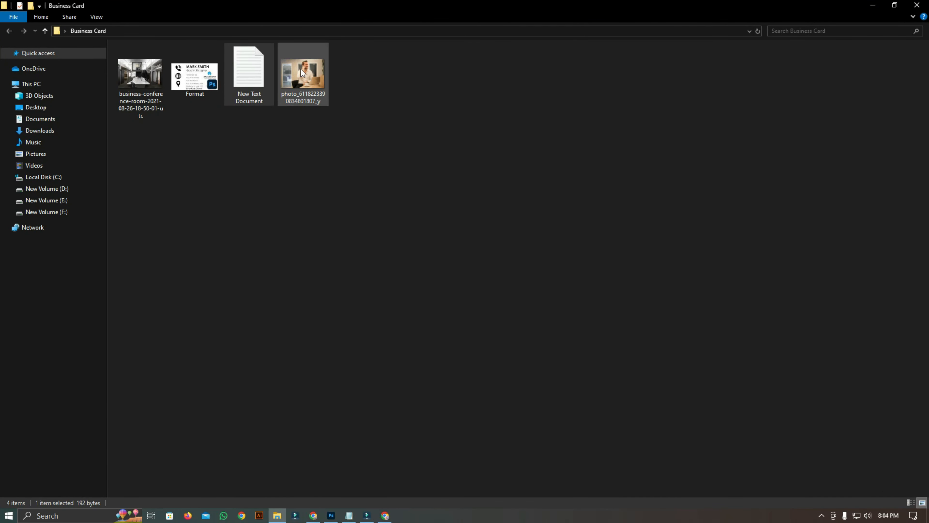
pyautogui.moveTo(301, 72); pyautogui.dragTo(350, 34)
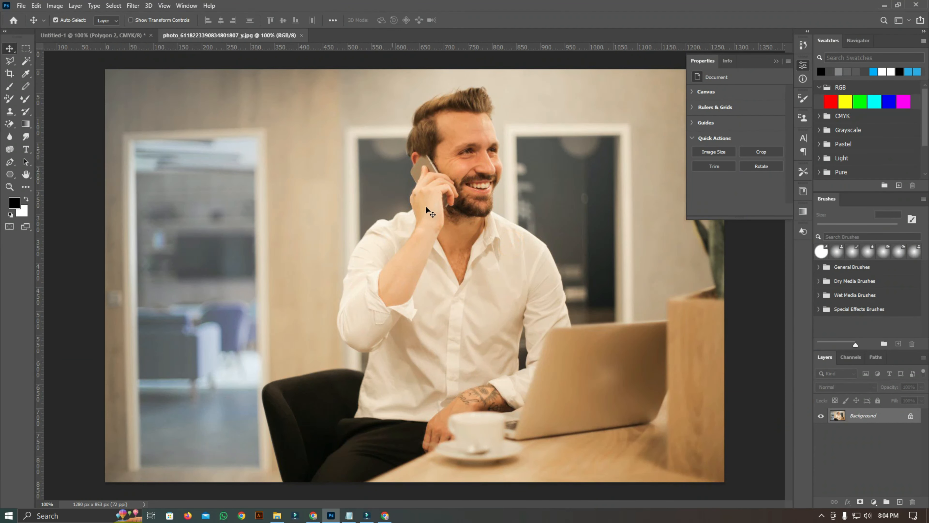
pyautogui.hotkey('ctrl', 'a')
pyautogui.moveTo(455, 226); pyautogui.dragTo(126, 32)
pyautogui.moveTo(434, 204); pyautogui.dragTo(467, 230)
# - Scale the photo down to about 435 × 289 px and position it over the small hexagons
pyautogui.hotkey('ctrl', '-')
pyautogui.hotkey('ctrl', '-')
pyautogui.hotkey('ctrl', '-')
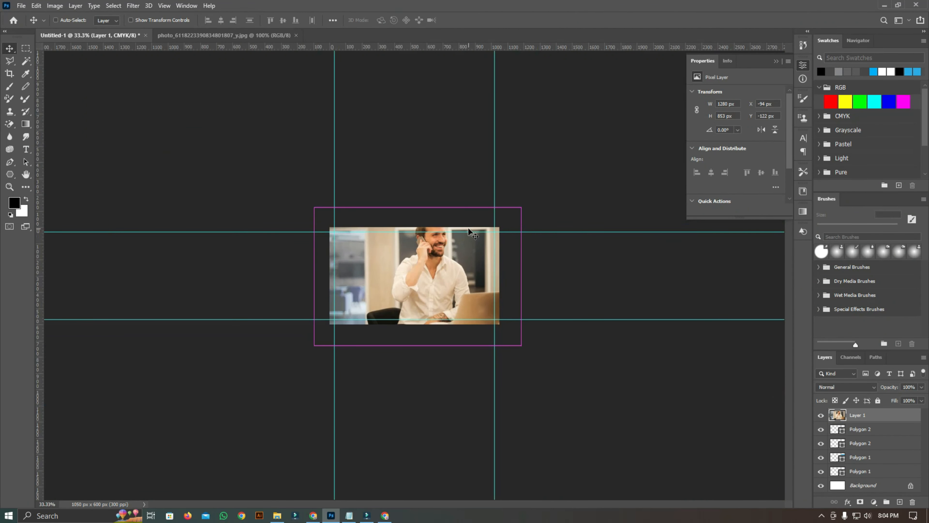
pyautogui.hotkey('ctrl', 't')
pyautogui.moveTo(523, 207); pyautogui.dragTo(520, 247)
pyautogui.keyDown('ctrl'); pyautogui.click(432, 268); pyautogui.keyUp('ctrl')
pyautogui.keyDown('ctrl'); pyautogui.click(432, 267); pyautogui.keyUp('ctrl')
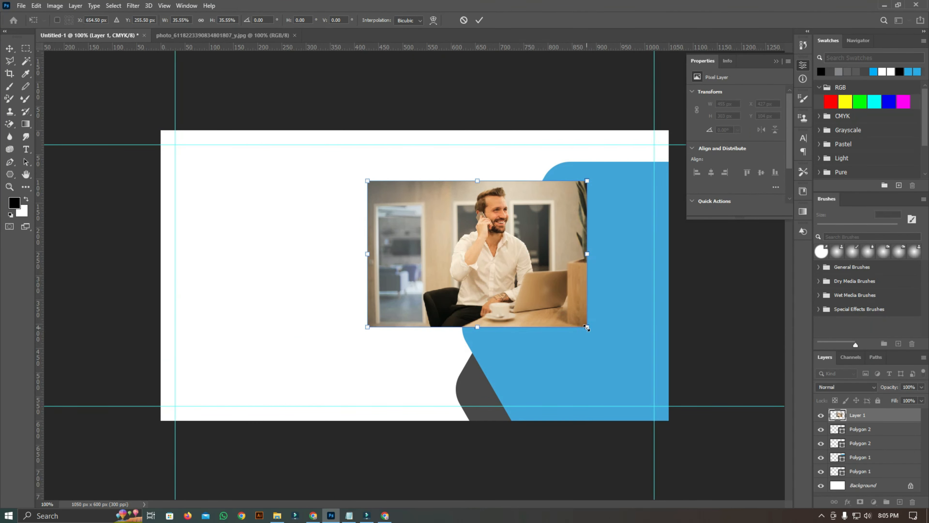
pyautogui.moveTo(587, 328); pyautogui.dragTo(582, 324)
pyautogui.moveTo(533, 279); pyautogui.dragTo(543, 281)
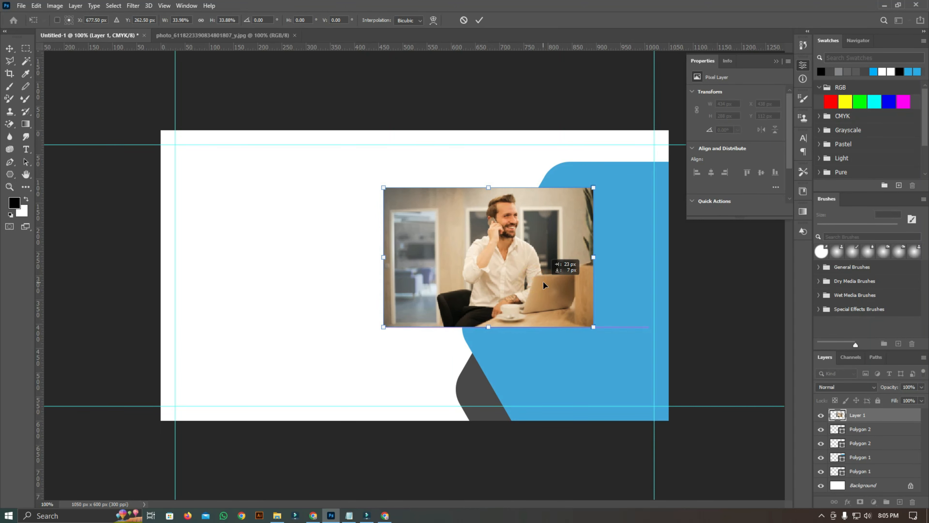
pyautogui.click(479, 20)
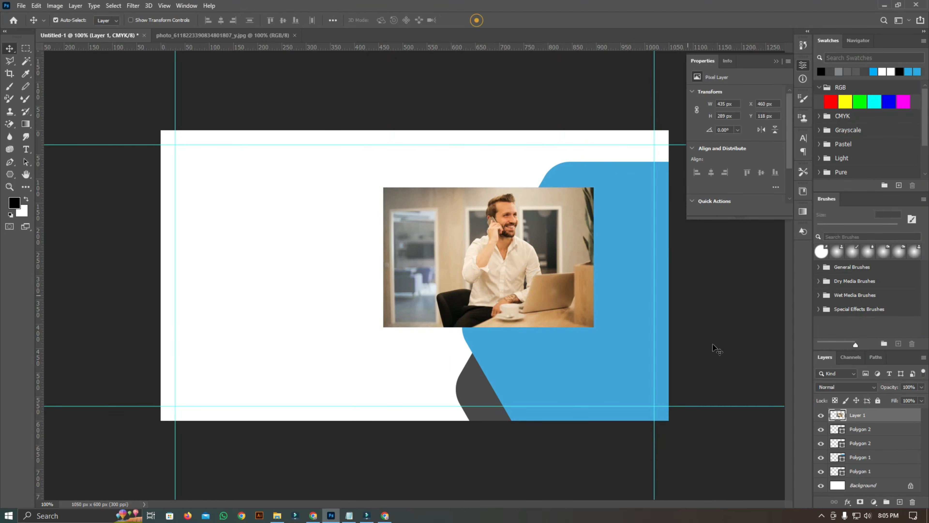
# - Clip the photo to the inner hexagon, flipped horizontally and enlarged to about 483 × 321 px with the man centered in the shape
pyautogui.keyDown('alt'); pyautogui.click(833, 421); pyautogui.keyUp('alt')
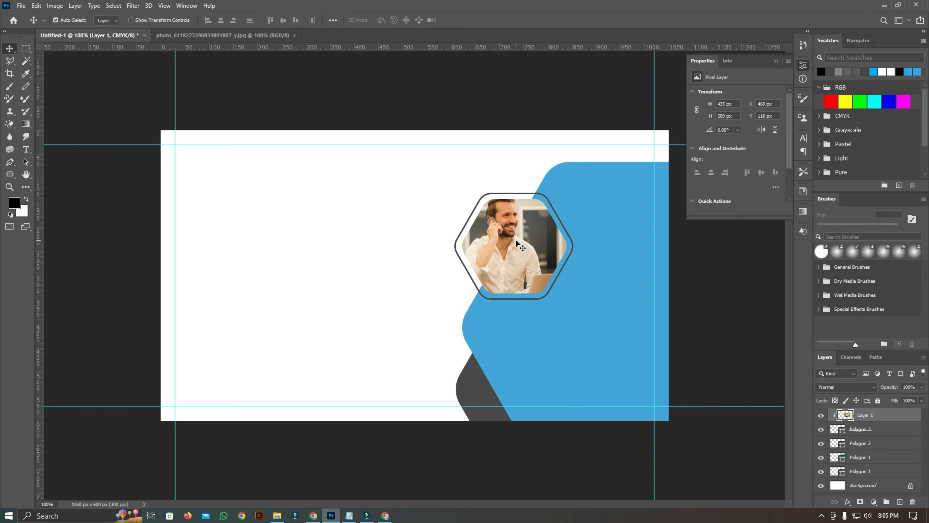
pyautogui.hotkey('ctrl', 't')
pyautogui.moveTo(481, 252); pyautogui.dragTo(525, 251)
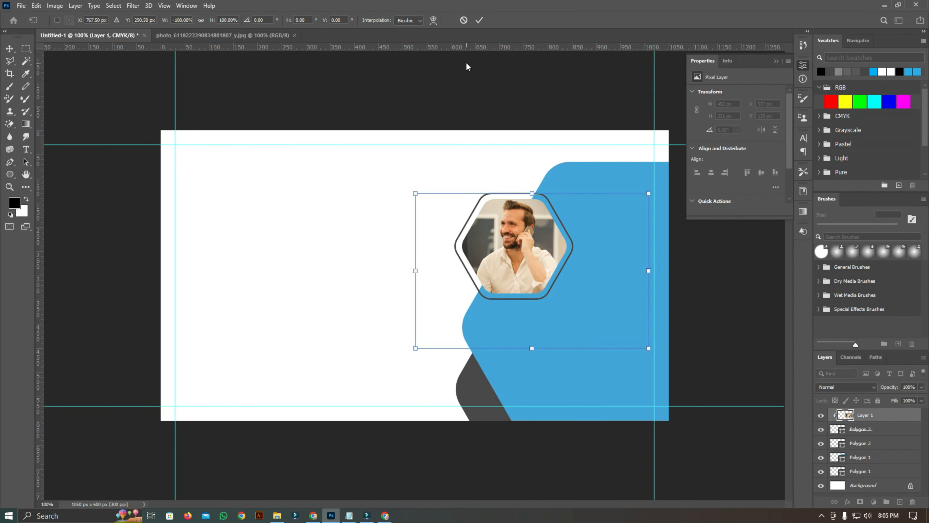
pyautogui.click(479, 20)
# - Switch to the New Text Document in Notepad, copy the person's name from the first line, and return to the card in Photoshop
pyautogui.hotkey('ctrl', '-')
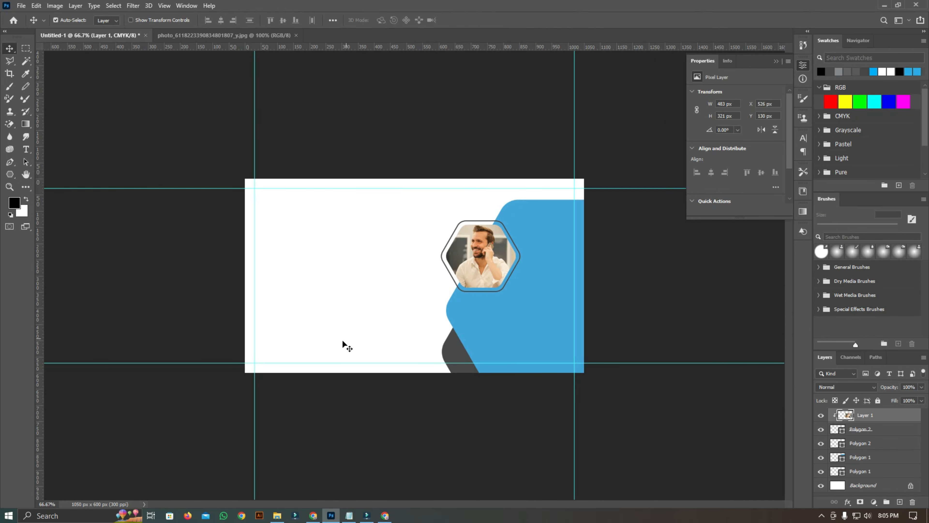
pyautogui.click(348, 515)
pyautogui.moveTo(377, 123); pyautogui.dragTo(562, 210)
pyautogui.moveTo(441, 230); pyautogui.dragTo(387, 232)
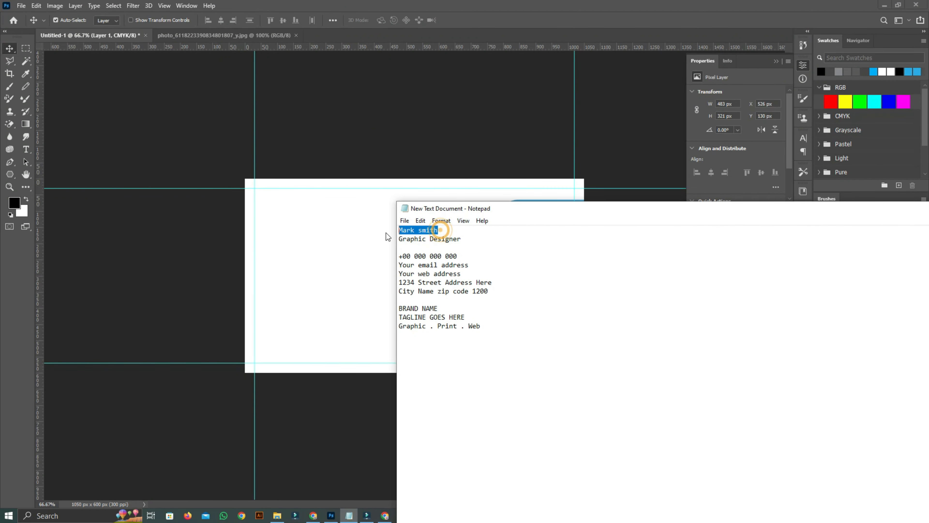
pyautogui.click(279, 220)
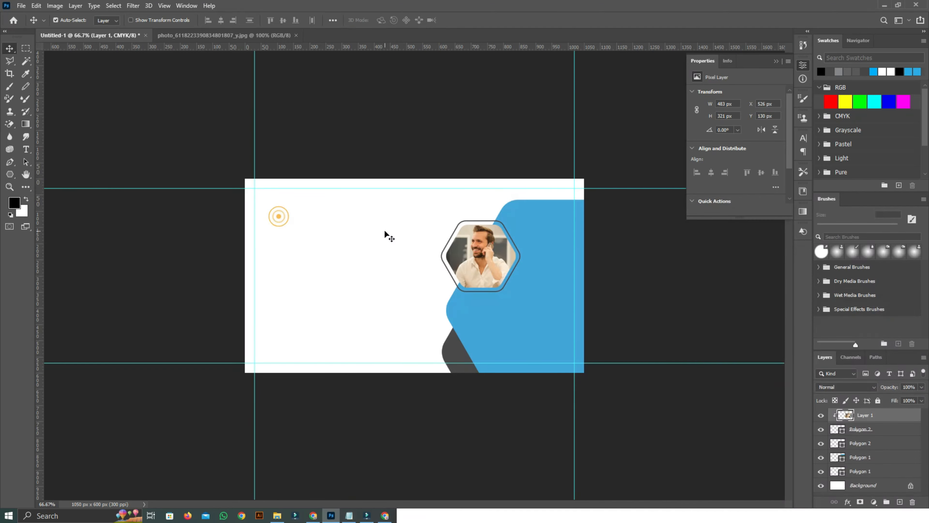
# - Add a horizontal text layer on the card's white area with the copied person's name at 18 pt
pyautogui.click(25, 149)
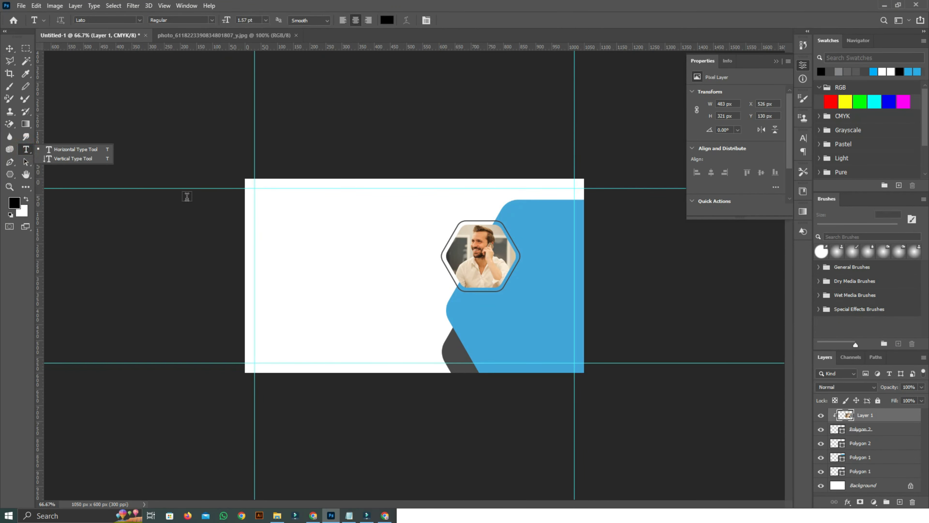
pyautogui.click(310, 231)
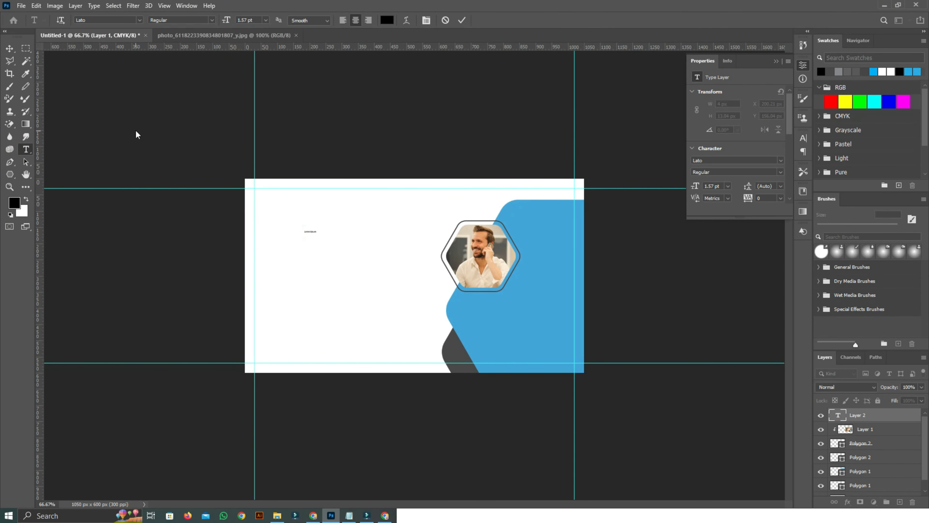
pyautogui.click(266, 20)
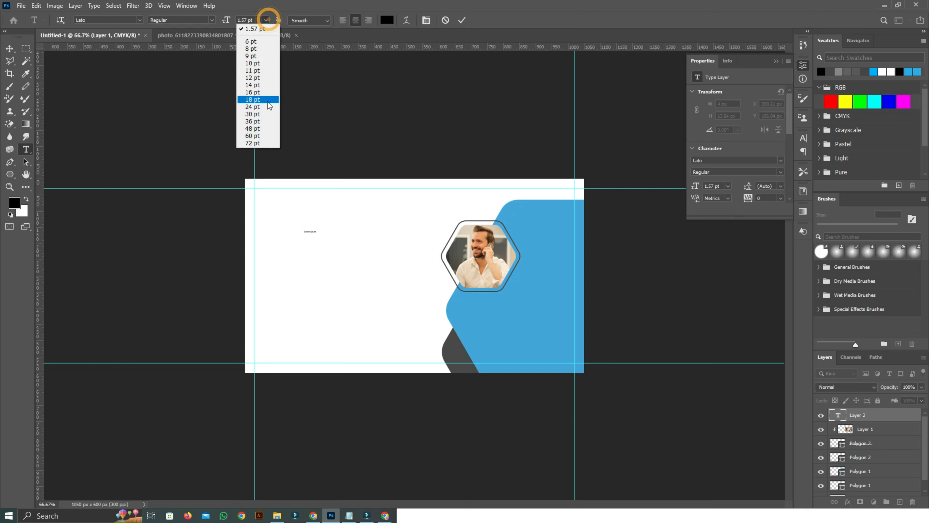
pyautogui.click(262, 113)
pyautogui.click(266, 20)
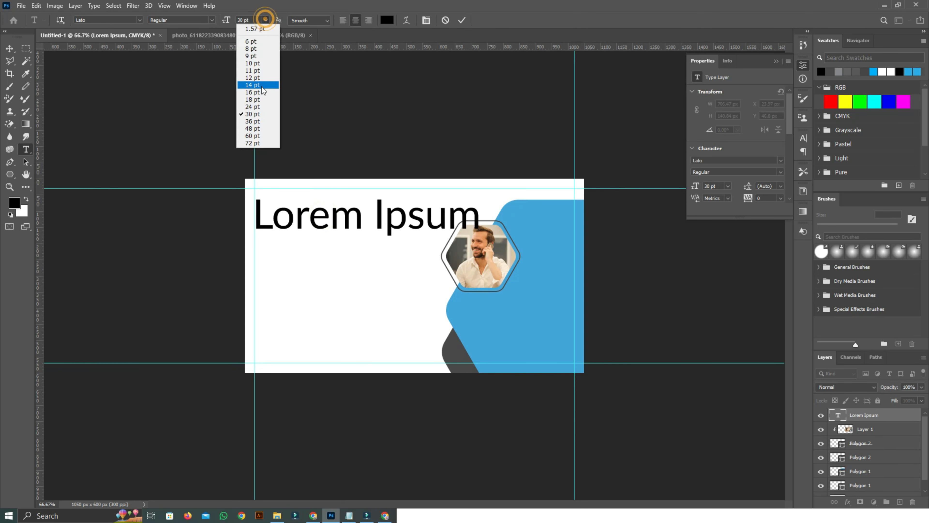
pyautogui.click(261, 100)
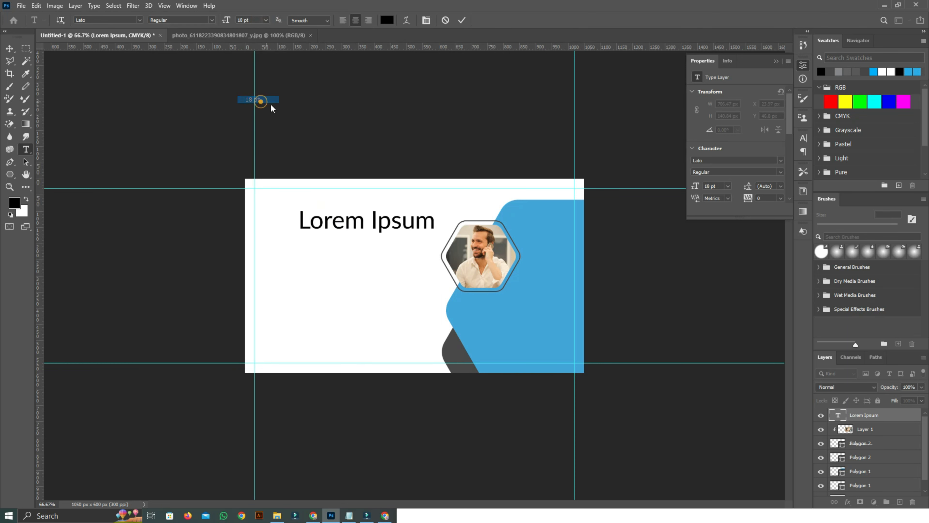
pyautogui.click(361, 223)
pyautogui.hotkey('ctrl', 'a')
pyautogui.write('Mark smith')
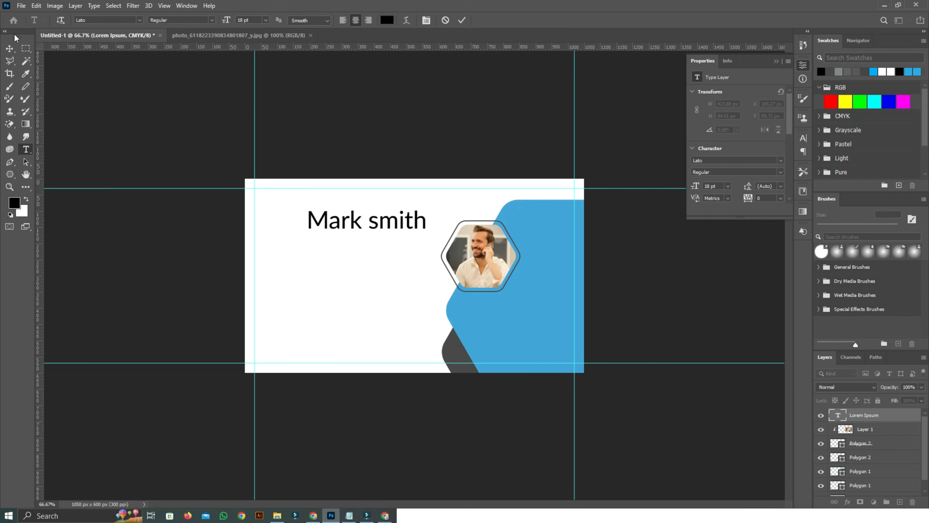
# - Move the name to the card's upper-left guide corner and change its font to Open Sans
pyautogui.click(9, 48)
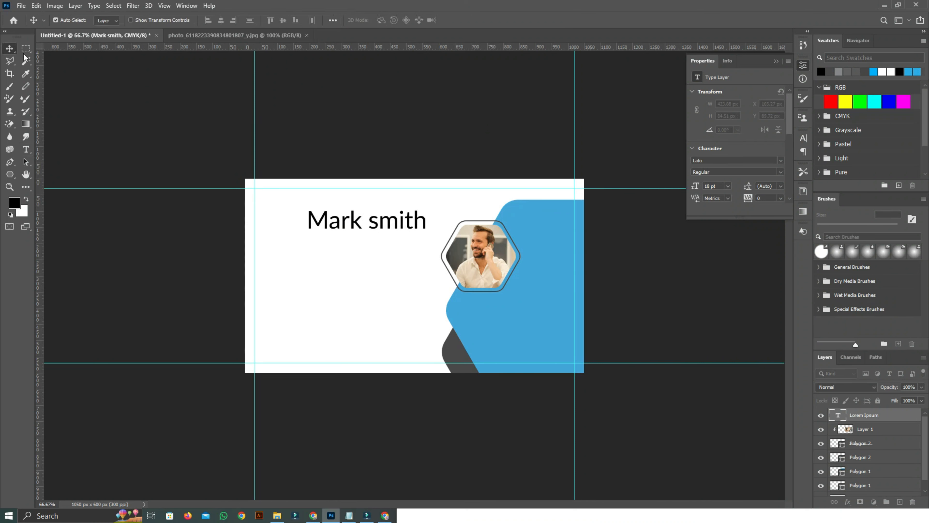
pyautogui.moveTo(397, 222); pyautogui.dragTo(344, 209)
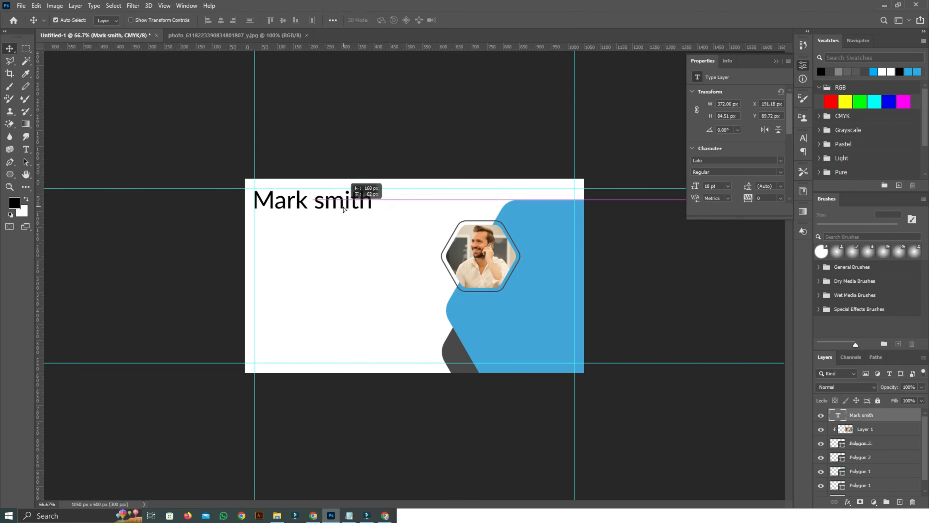
pyautogui.click(26, 149)
pyautogui.click(277, 197)
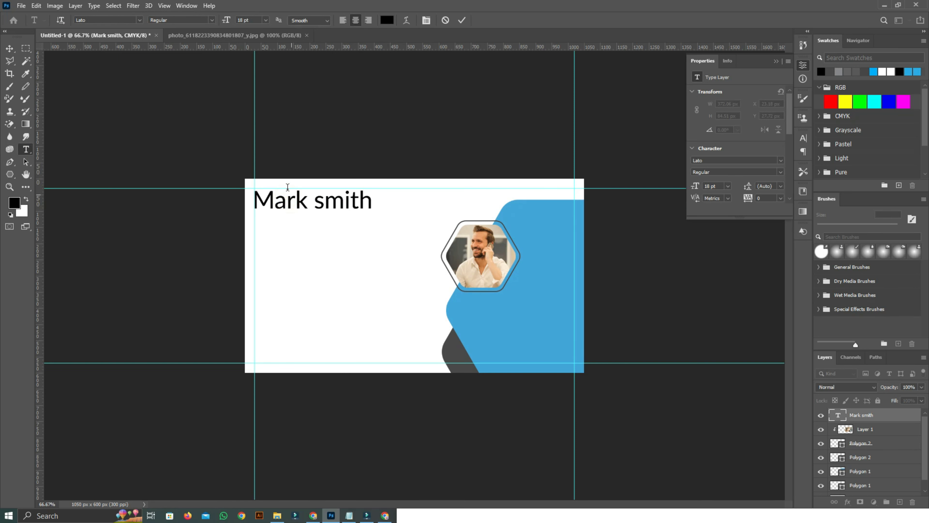
pyautogui.click(109, 20)
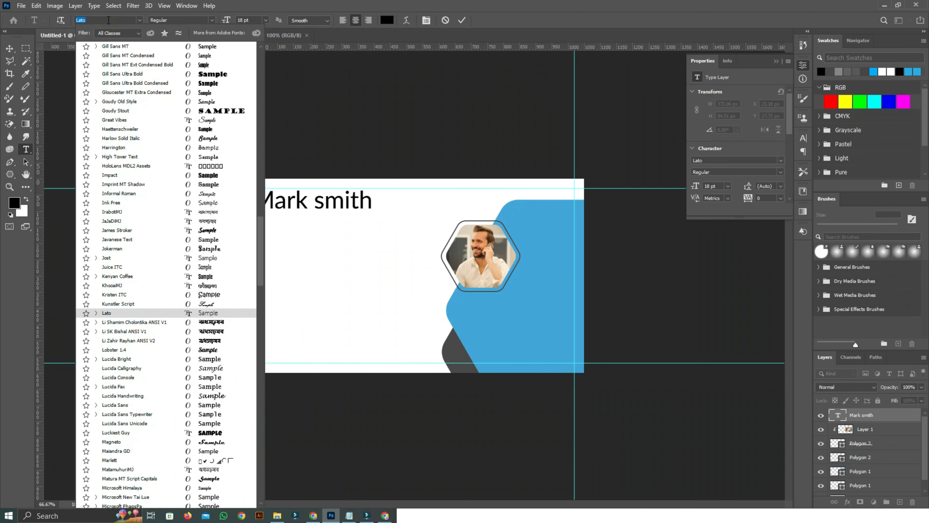
pyautogui.write('ope')
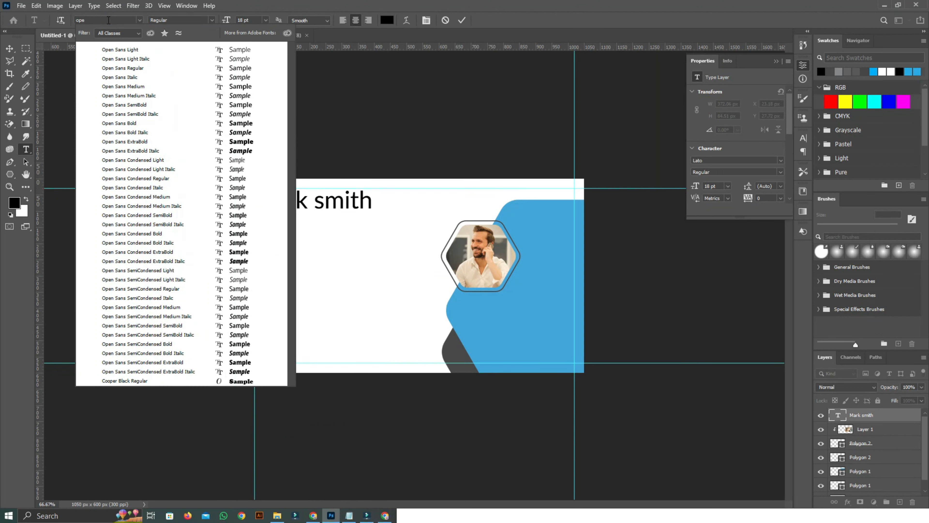
pyautogui.write('n Sans')
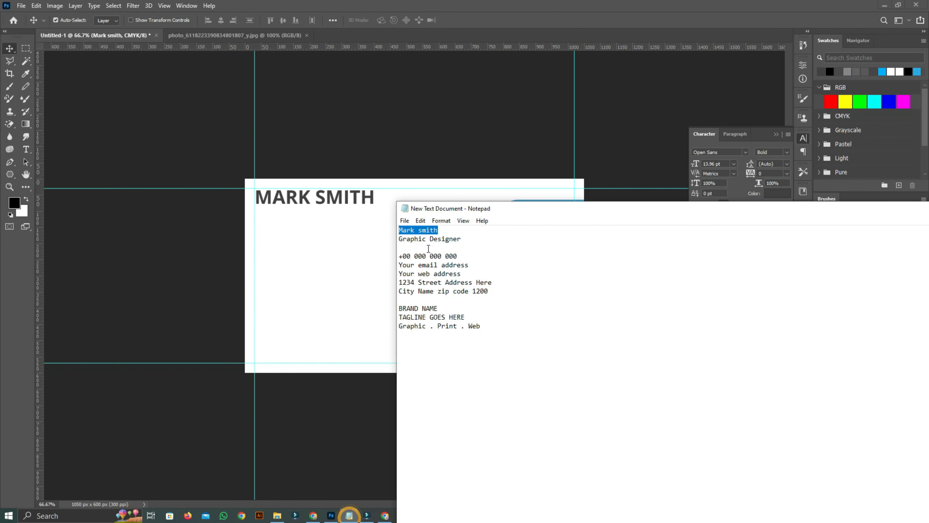
# - Copy the line "Graphic Designer" from the Notepad document and return to the card in Photoshop
pyautogui.click(416, 240)
pyautogui.click(415, 240)
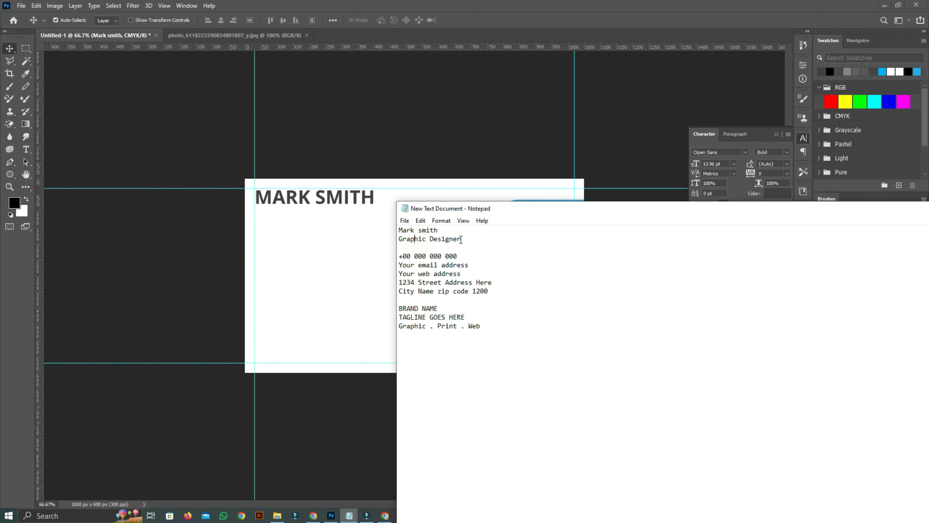
pyautogui.moveTo(461, 240); pyautogui.dragTo(397, 241)
pyautogui.hotkey('ctrl', 'c')
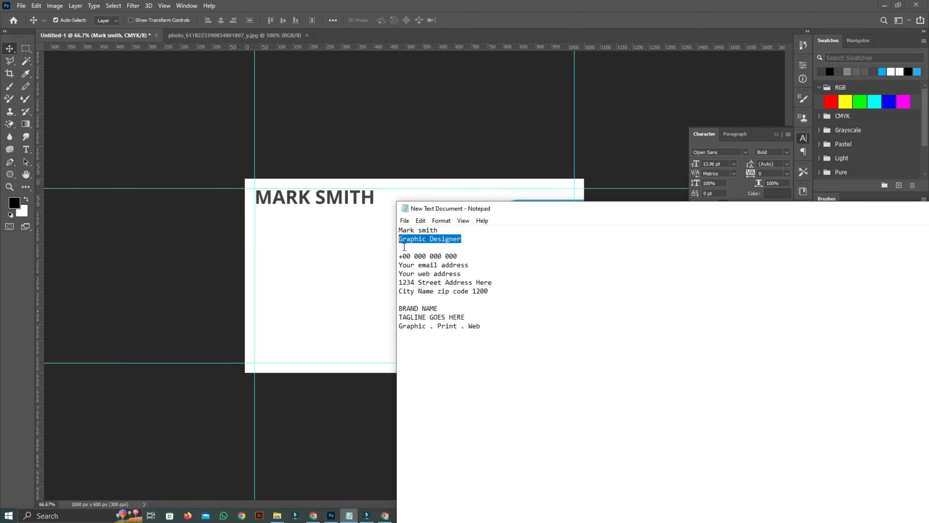
pyautogui.moveTo(439, 208); pyautogui.dragTo(280, 180)
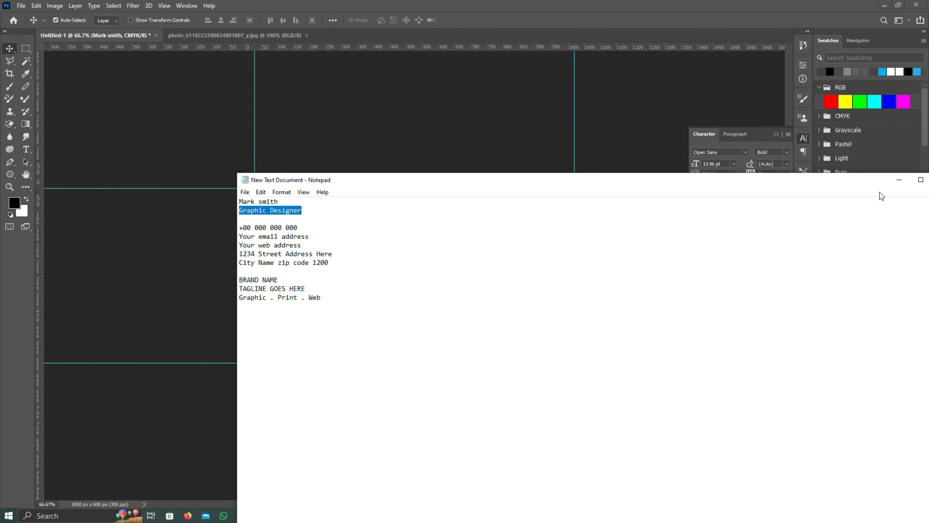
pyautogui.click(899, 180)
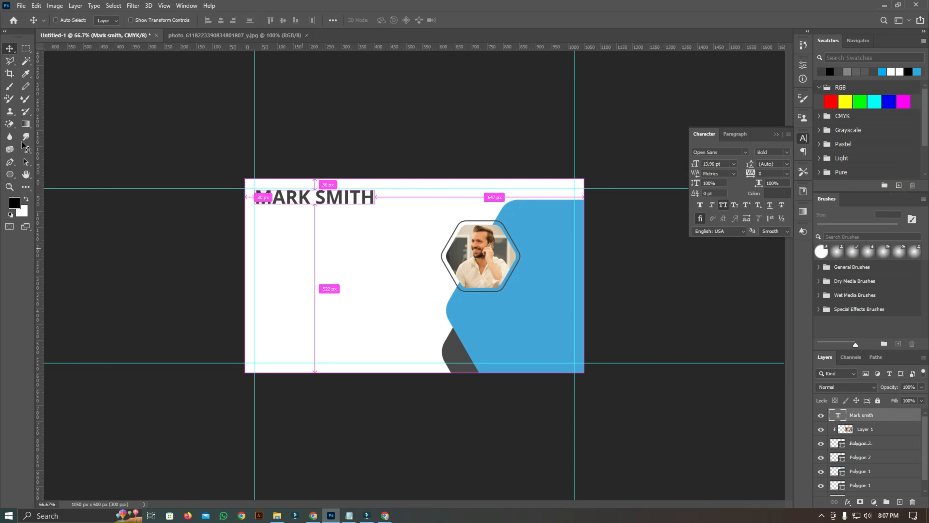
# - Paste "Graphic Designer" as a new text layer and scale it down to about 9.5 pt, directly beneath the name
pyautogui.click(26, 149)
pyautogui.click(302, 245)
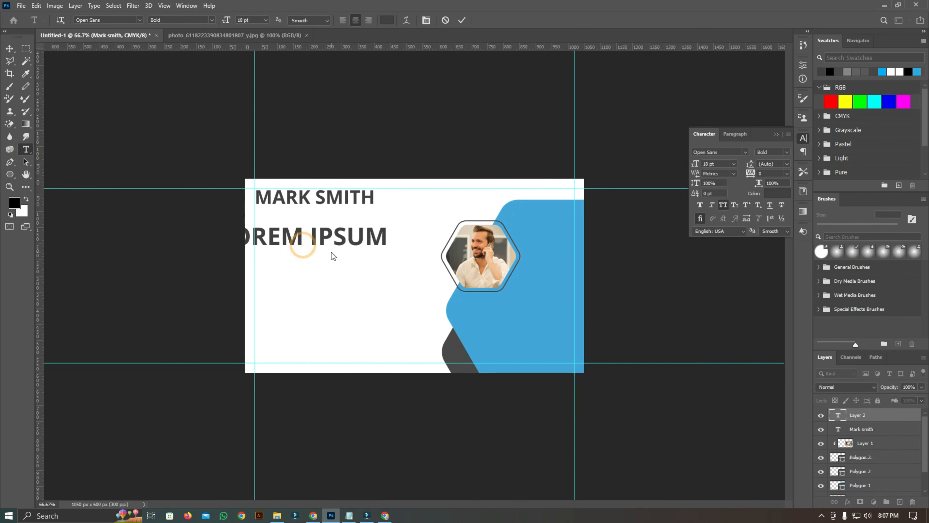
pyautogui.hotkey('ctrl', 'v')
pyautogui.click(9, 48)
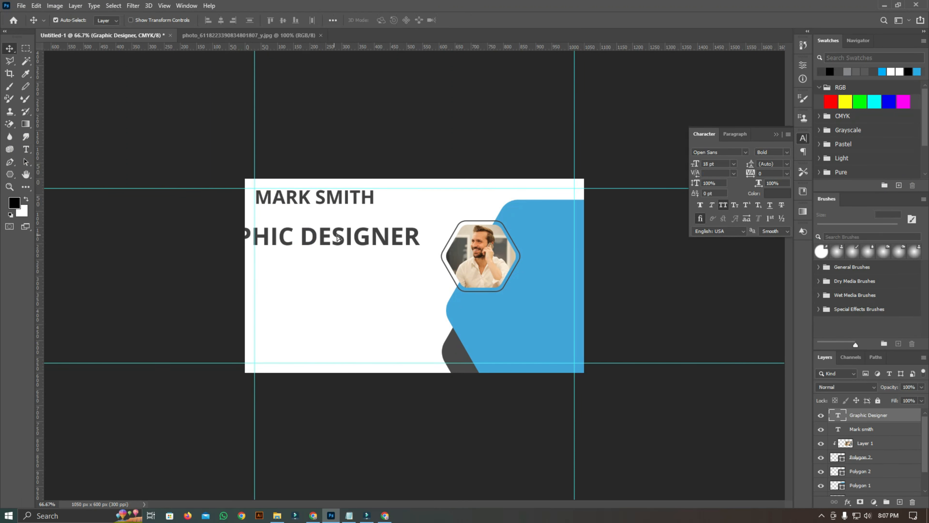
pyautogui.moveTo(338, 237); pyautogui.dragTo(391, 224)
pyautogui.hotkey('ctrl', 't')
pyautogui.moveTo(490, 239); pyautogui.dragTo(377, 225)
# - Set the surname to the SemiBold weight and nudge the name down closer to the job title
pyautogui.click(212, 20)
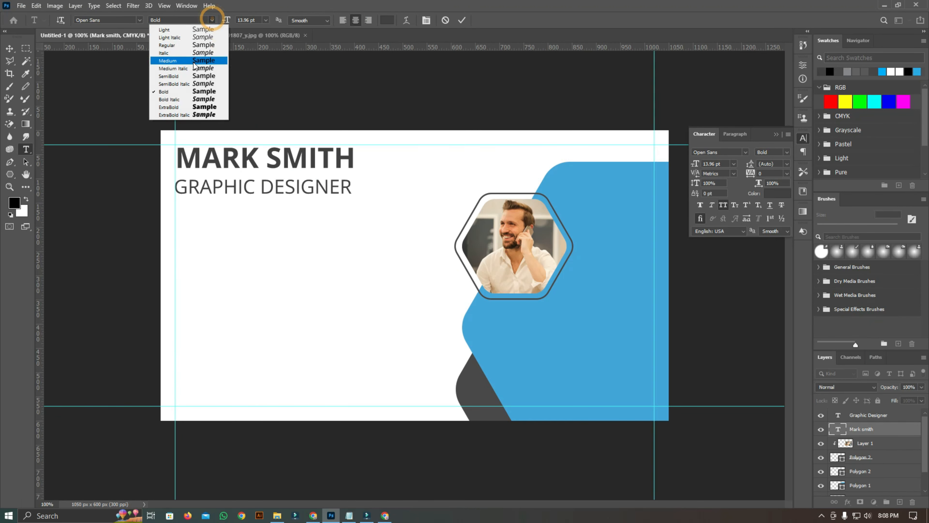
pyautogui.click(190, 76)
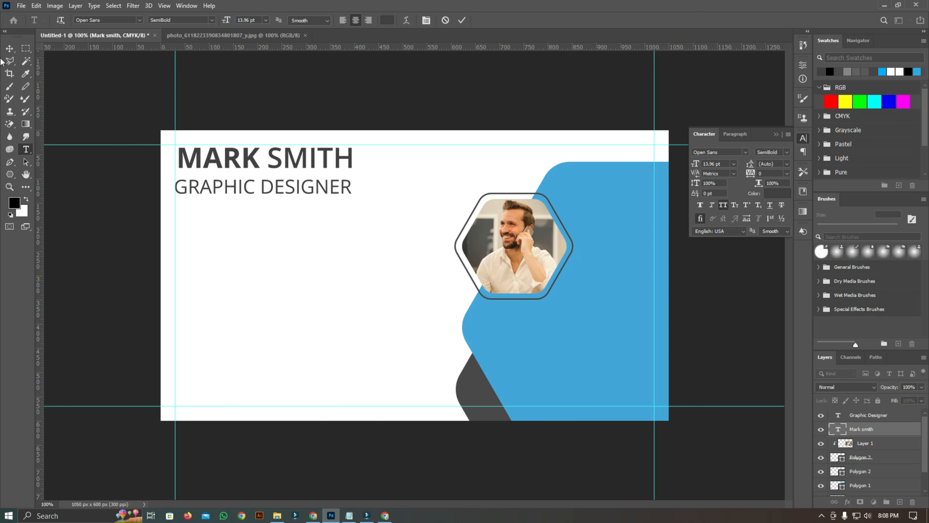
pyautogui.click(10, 48)
pyautogui.moveTo(220, 168); pyautogui.dragTo(217, 174)
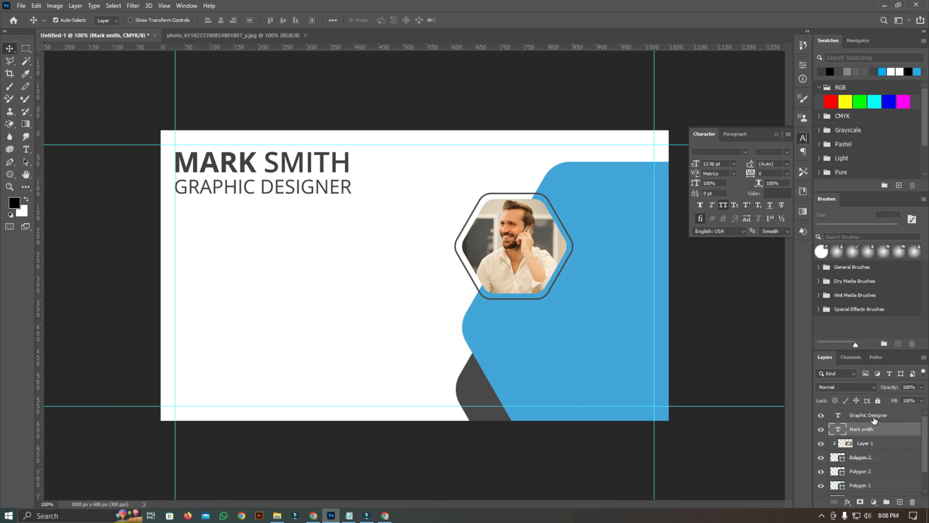
# - Select both text layers and add a vertical guide about 56 px in from the card's left edge
pyautogui.click(874, 417)
pyautogui.keyDown('ctrl'); pyautogui.click(876, 429); pyautogui.keyUp('ctrl')
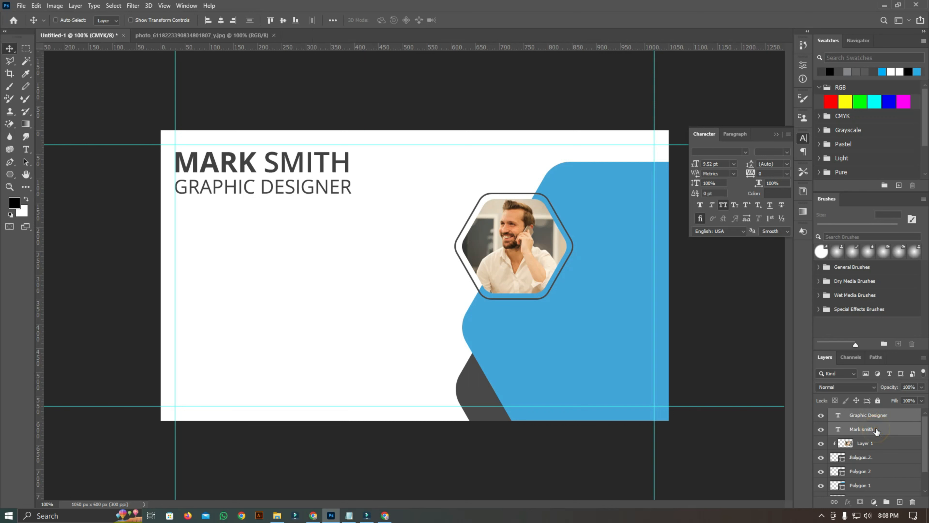
pyautogui.rightClick(11, 175)
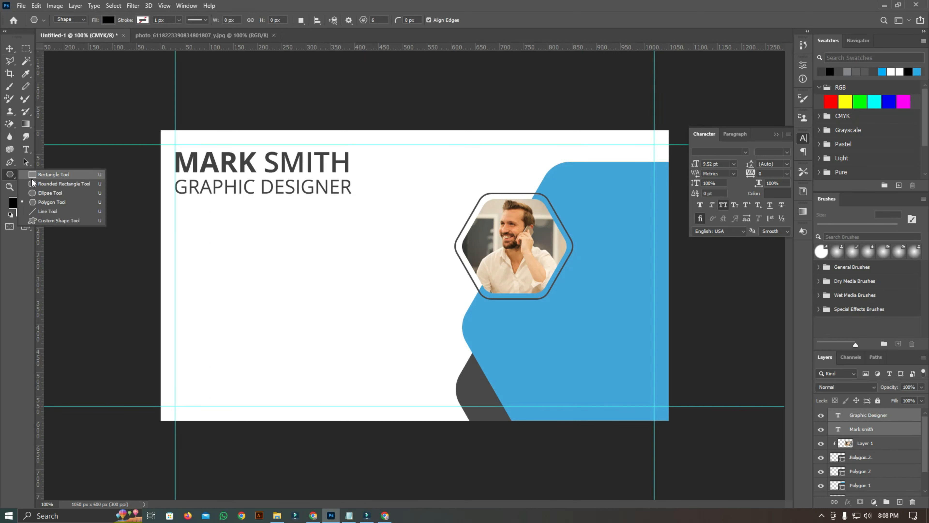
pyautogui.click(42, 174)
pyautogui.rightClick(10, 174)
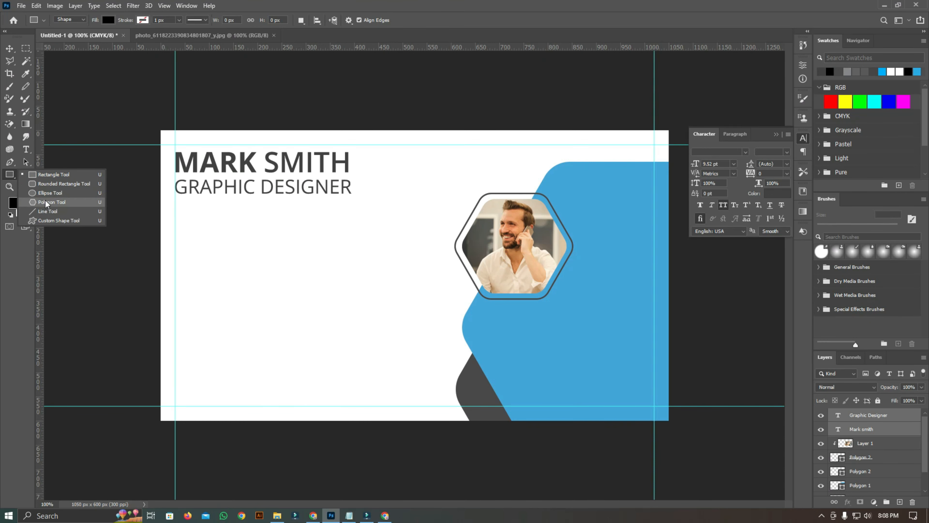
pyautogui.click(50, 174)
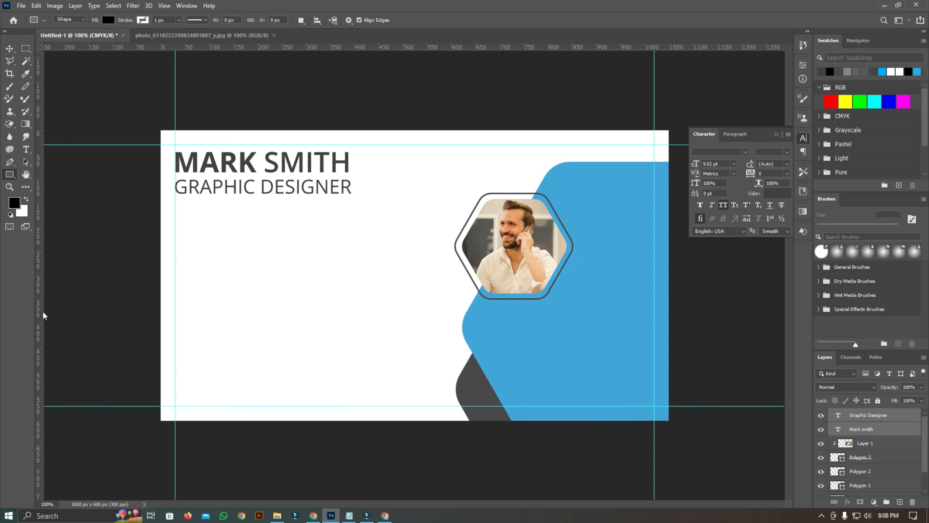
pyautogui.moveTo(43, 315); pyautogui.dragTo(188, 303)
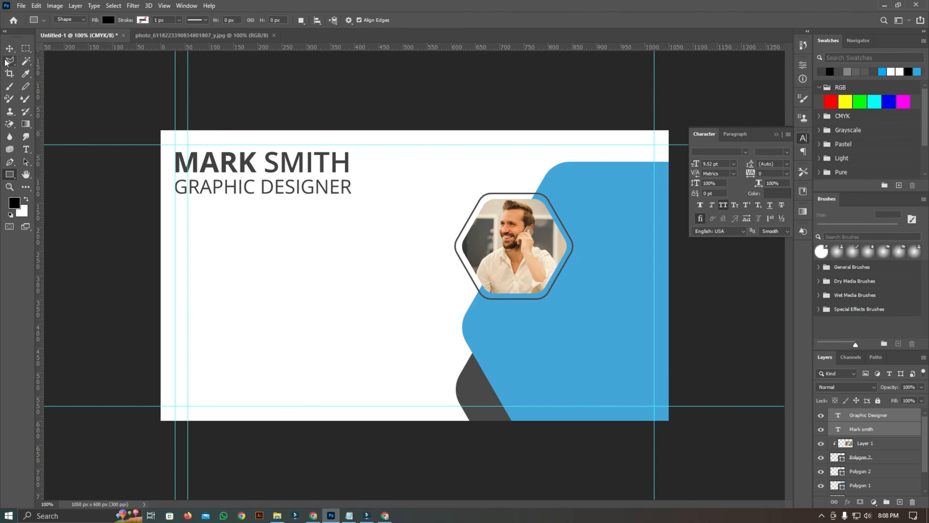
# - Shift the name and job title right so that both lines start at the new vertical guide
pyautogui.click(10, 48)
pyautogui.rightClick(265, 161)
pyautogui.click(277, 165)
pyautogui.moveTo(305, 161); pyautogui.dragTo(348, 191)
pyautogui.rightClick(337, 187)
pyautogui.click(350, 191)
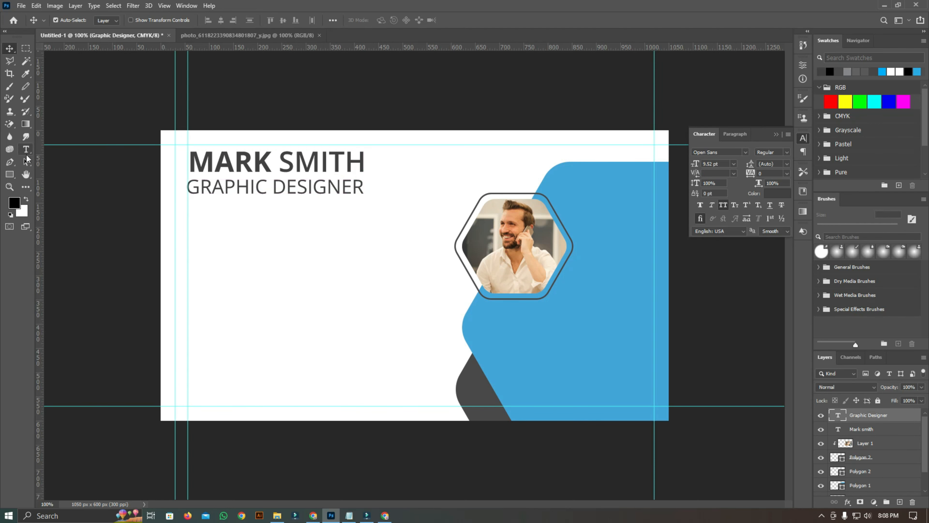
# - Draw a rectangle about 59 × 45 px below the job title, starting at the inner vertical guide
pyautogui.rightClick(11, 177)
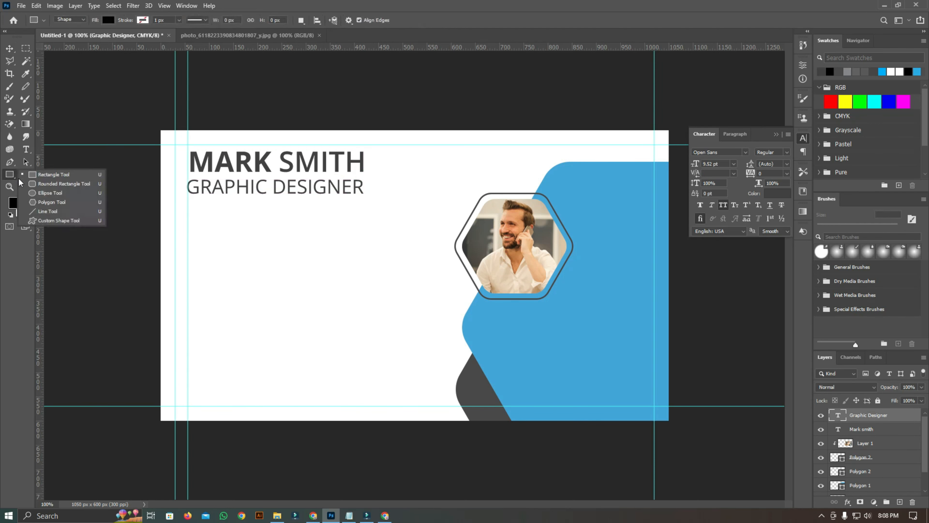
pyautogui.click(46, 177)
pyautogui.click(191, 252)
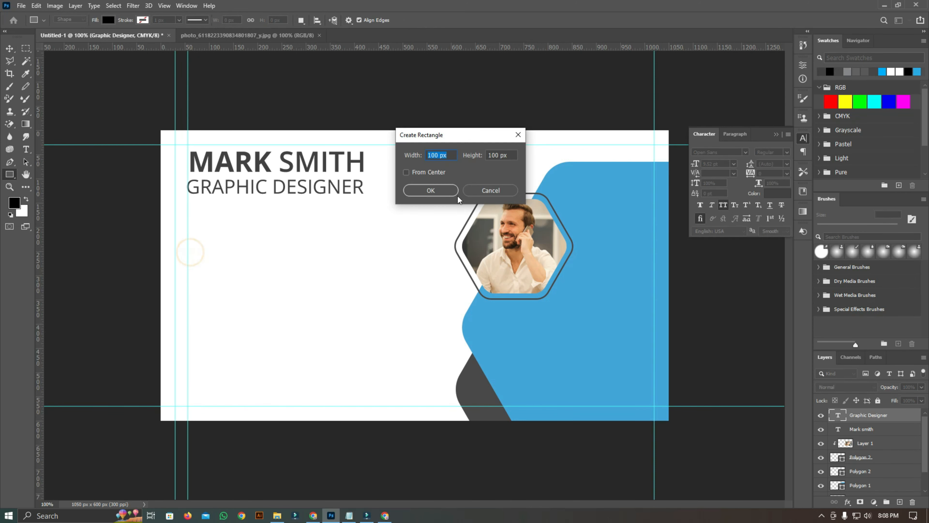
pyautogui.click(474, 188)
pyautogui.moveTo(188, 267); pyautogui.dragTo(217, 288)
# - Fill the new rectangle with the blue sampled from the large hexagon, #44a6de
pyautogui.scroll(3, 226, 277)
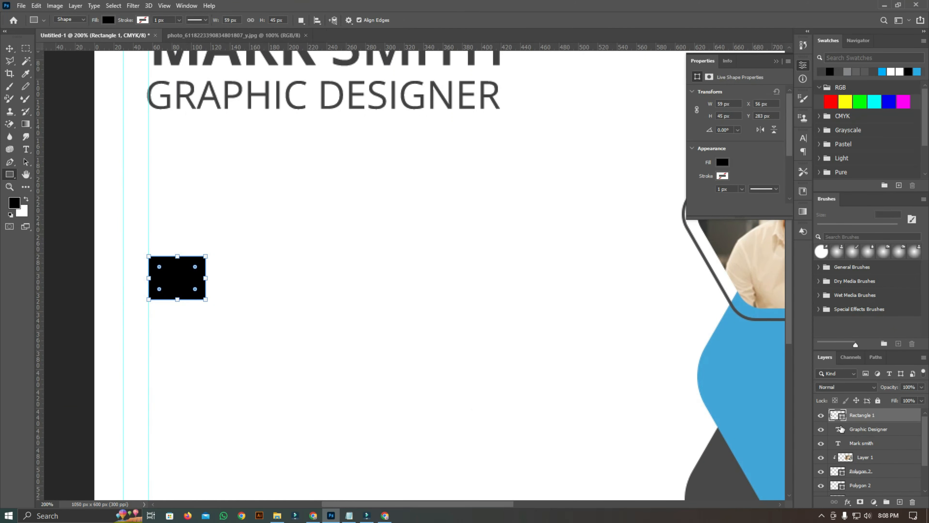
pyautogui.doubleClick(843, 419)
pyautogui.click(757, 447)
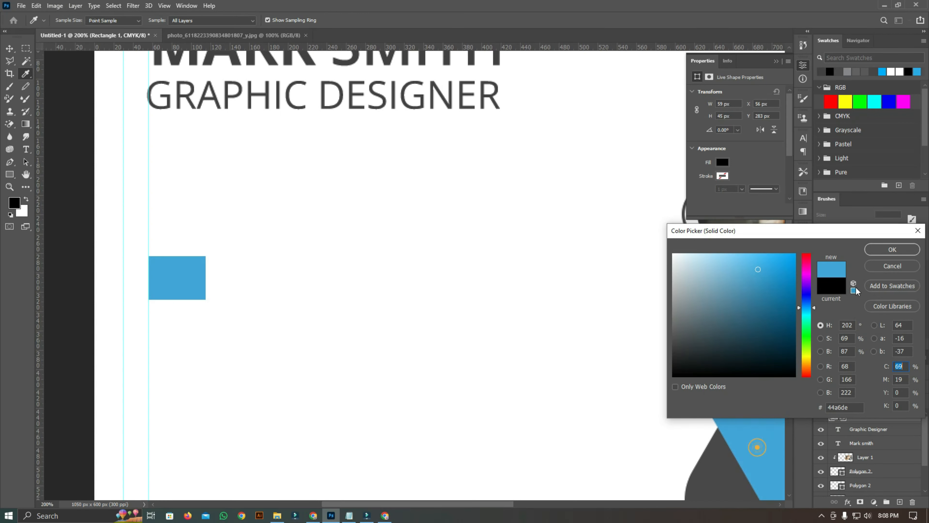
pyautogui.click(892, 249)
# - Draw a three-sided polygon about 46 × 40 px to the right of the blue rectangle
pyautogui.click(9, 175)
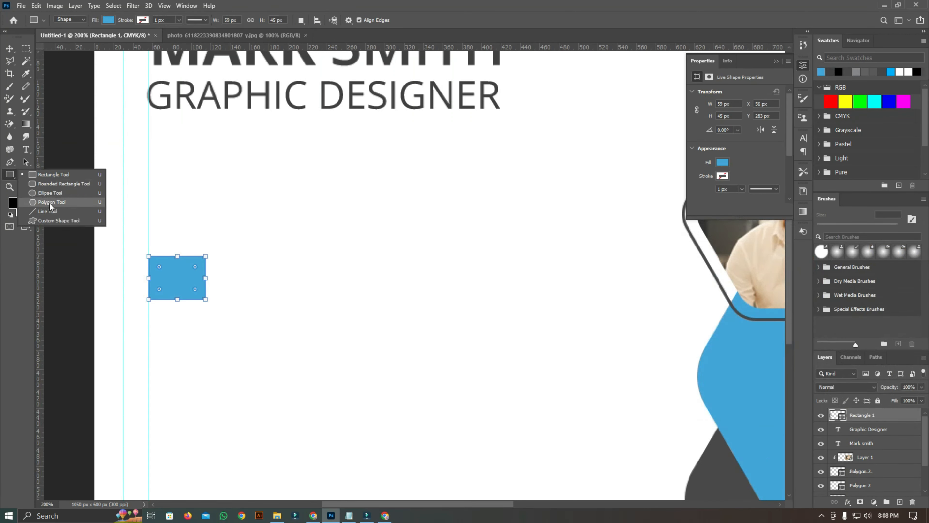
pyautogui.click(51, 203)
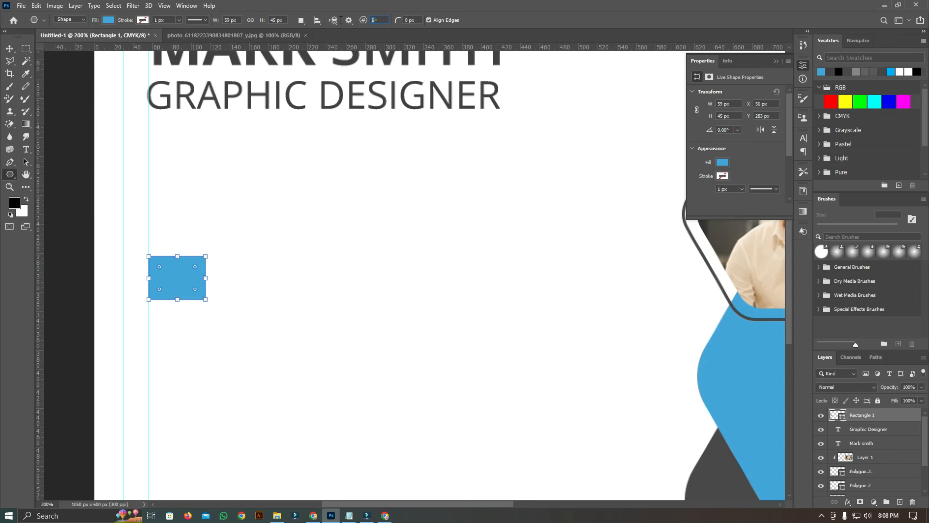
pyautogui.write('3')
pyautogui.moveTo(293, 239); pyautogui.dragTo(343, 297)
pyautogui.press('v')
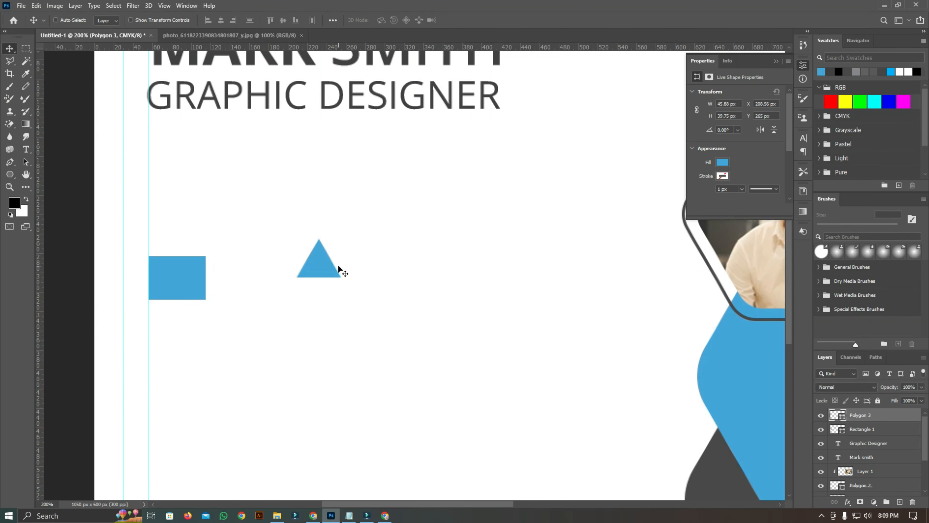
# - Rotate the triangle 90° and fit it against the blue rectangle's right edge, 24 px wide and 45 px high, forming an arrow
pyautogui.hotkey('ctrl', 't')
pyautogui.moveTo(354, 234); pyautogui.dragTo(215, 280)
pyautogui.click(218, 281)
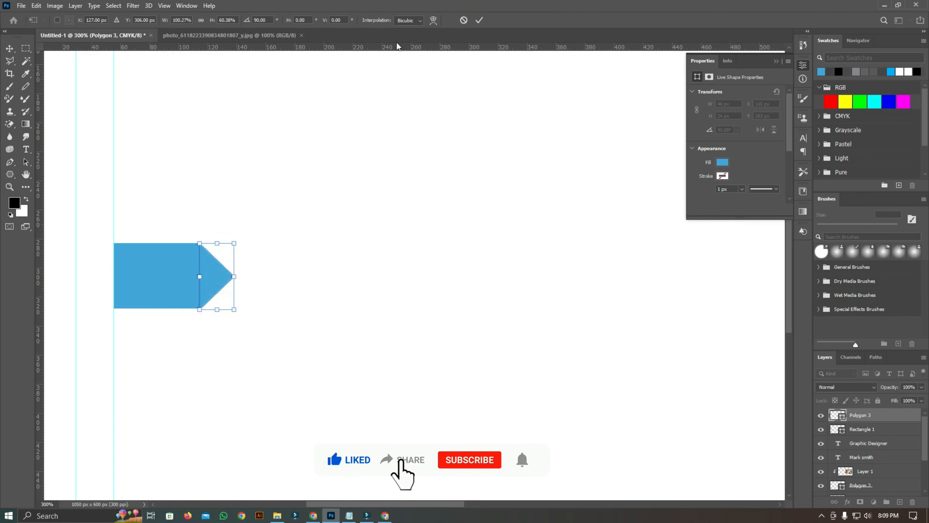
pyautogui.click(479, 21)
pyautogui.hotkey('ctrl', 't')
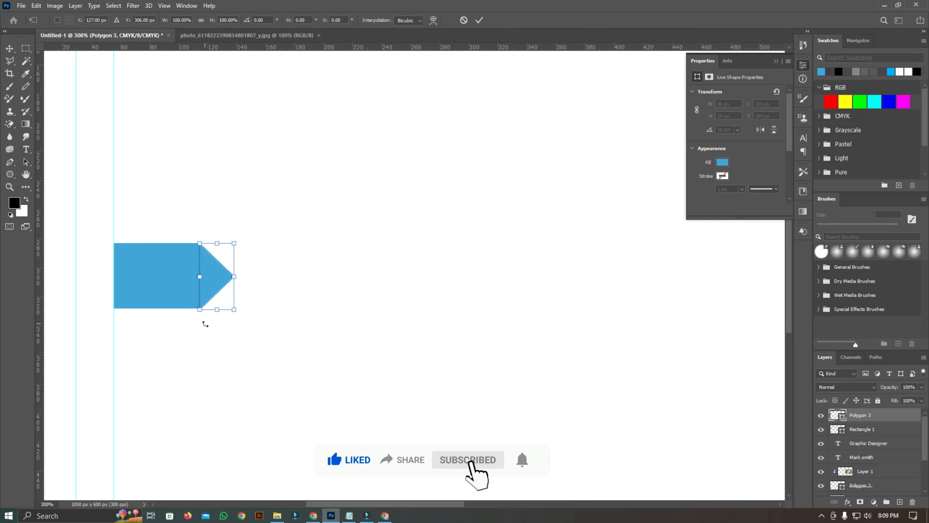
pyautogui.moveTo(217, 310); pyautogui.dragTo(217, 308)
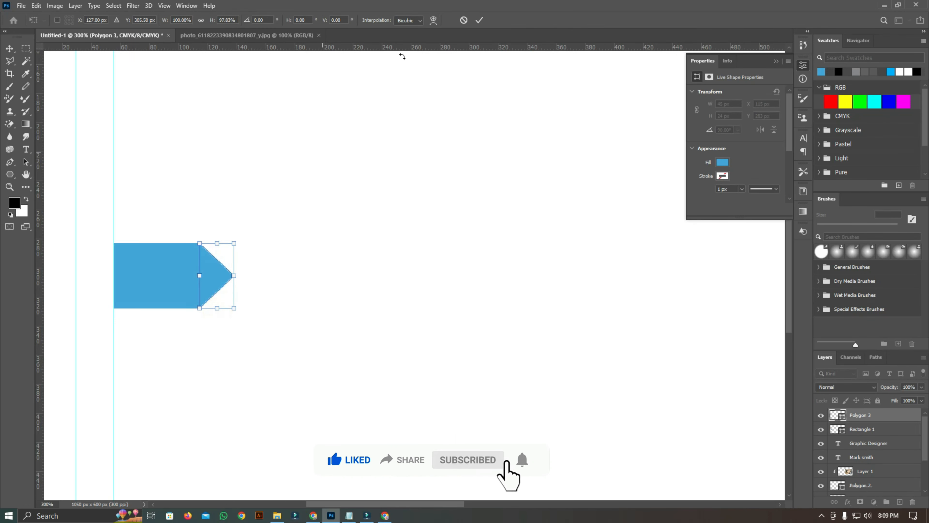
pyautogui.click(479, 20)
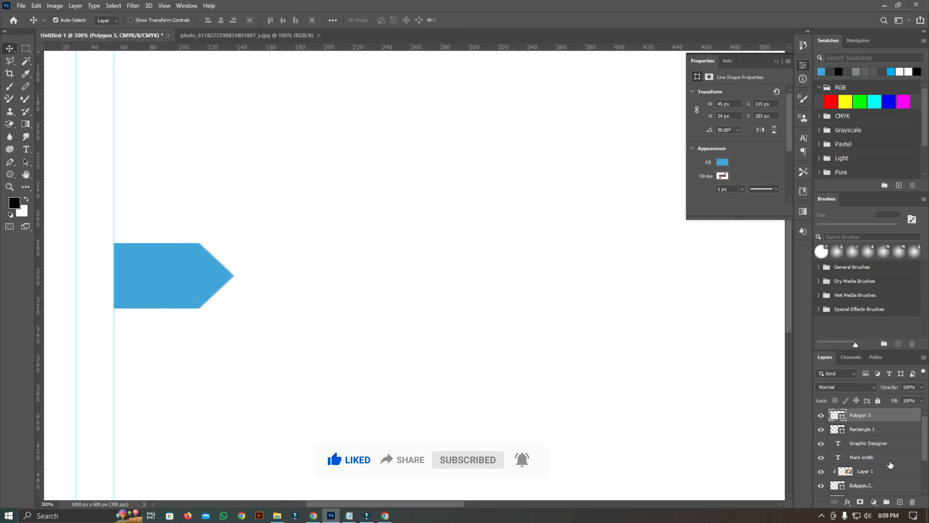
# - Link the rectangle and triangle layers that form the blue arrow
pyautogui.keyDown('shift'); pyautogui.click(870, 429); pyautogui.keyUp('shift')
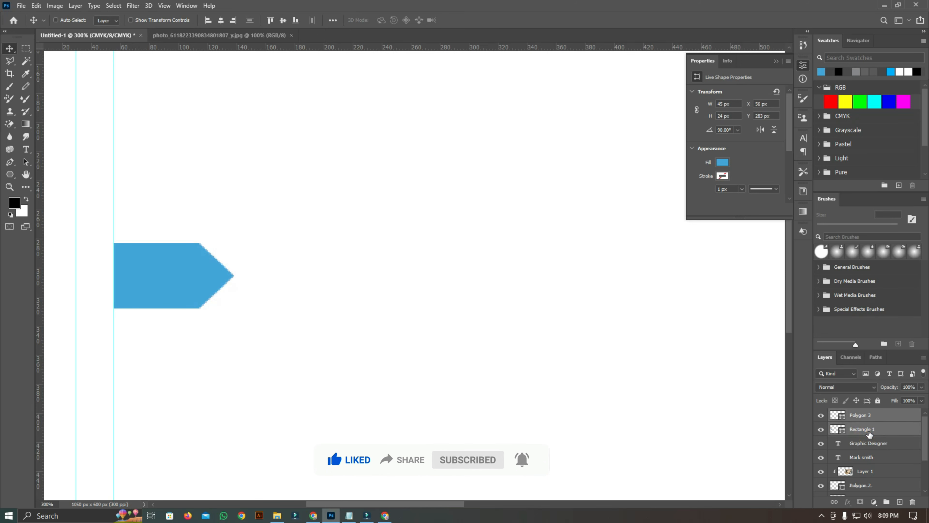
pyautogui.click(869, 432)
pyautogui.rightClick(870, 433)
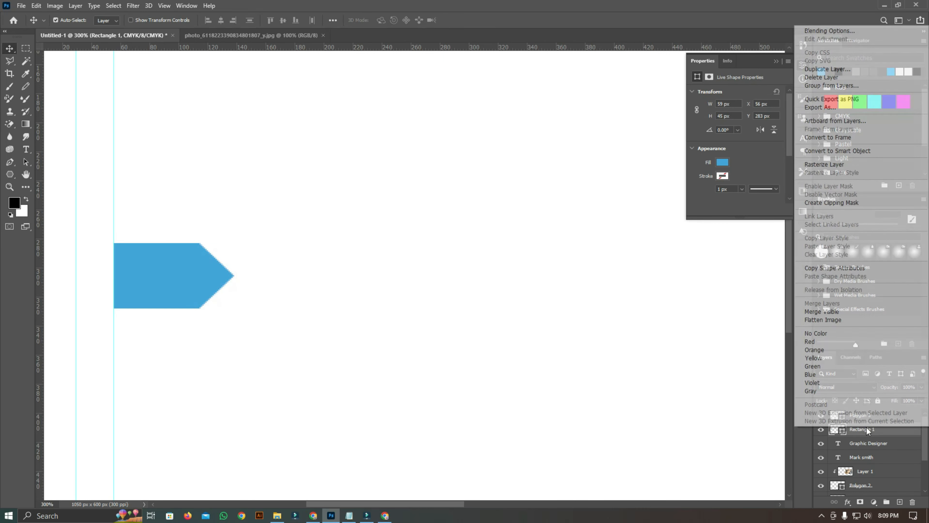
pyautogui.click(845, 435)
pyautogui.keyDown('shift'); pyautogui.click(856, 417); pyautogui.keyUp('shift')
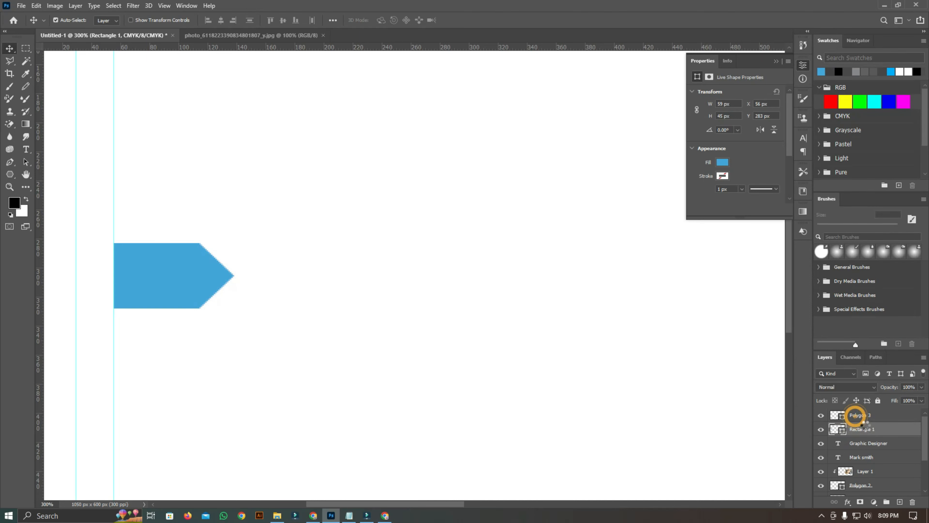
pyautogui.rightClick(866, 427)
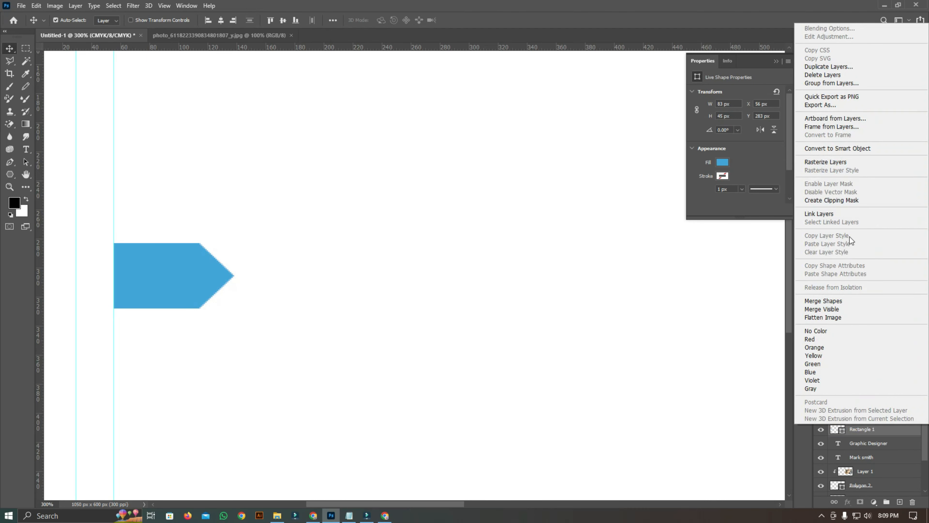
pyautogui.click(833, 215)
# - Narrow the linked arrow to about 63 px wide, keeping its left edge on the inner vertical guide
pyautogui.hotkey('ctrl', 't')
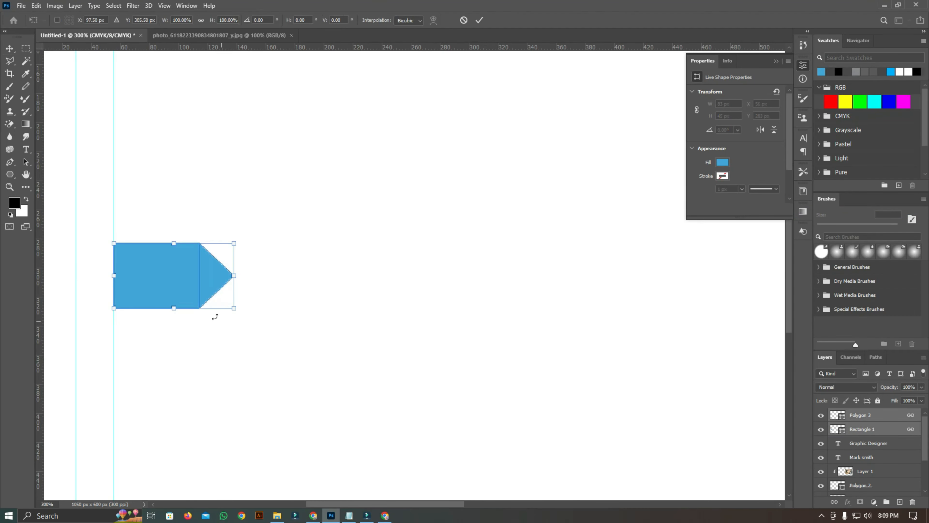
pyautogui.moveTo(234, 275); pyautogui.dragTo(192, 279)
pyautogui.click(479, 20)
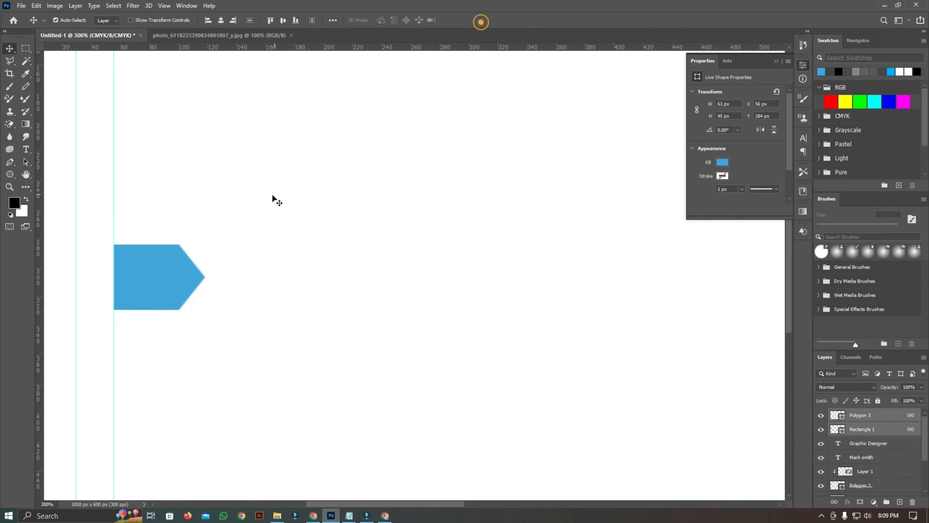
# - Duplicate the arrow twice straight below the original, aligned to the inner vertical guide
pyautogui.hotkey('ctrl', '-')
pyautogui.hotkey('ctrl', '-')
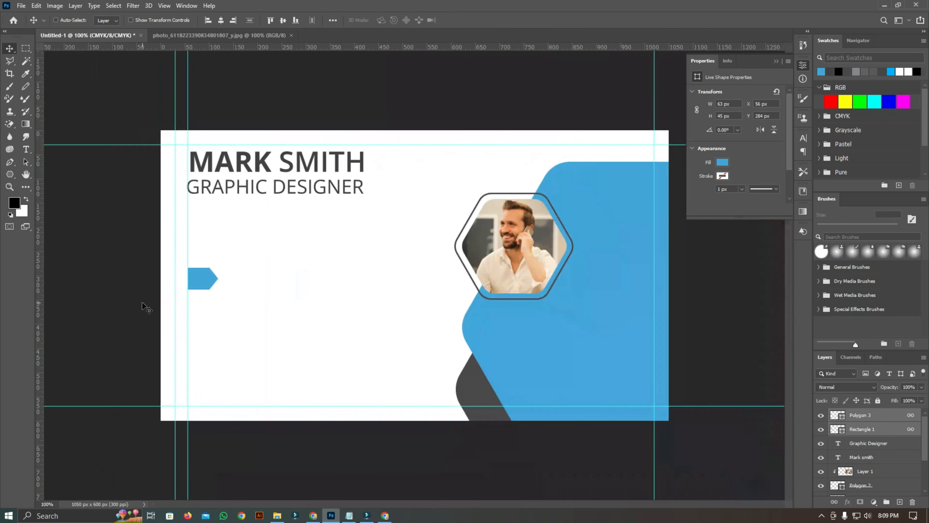
pyautogui.click(210, 273)
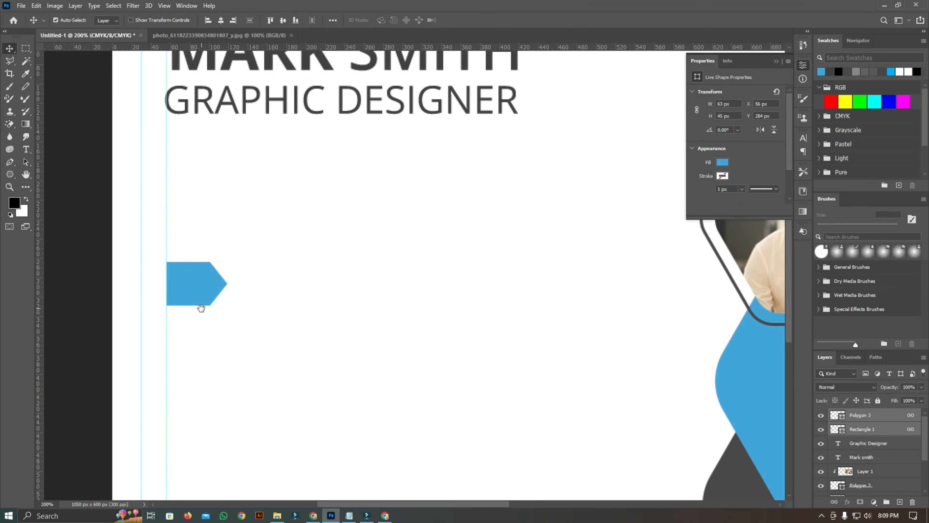
pyautogui.moveTo(199, 292); pyautogui.dragTo(249, 356)
# - Fill the middle arrow's rectangle with the dark grey sampled from the lower hexagon, #484848
pyautogui.rightClick(239, 276)
pyautogui.click(254, 278)
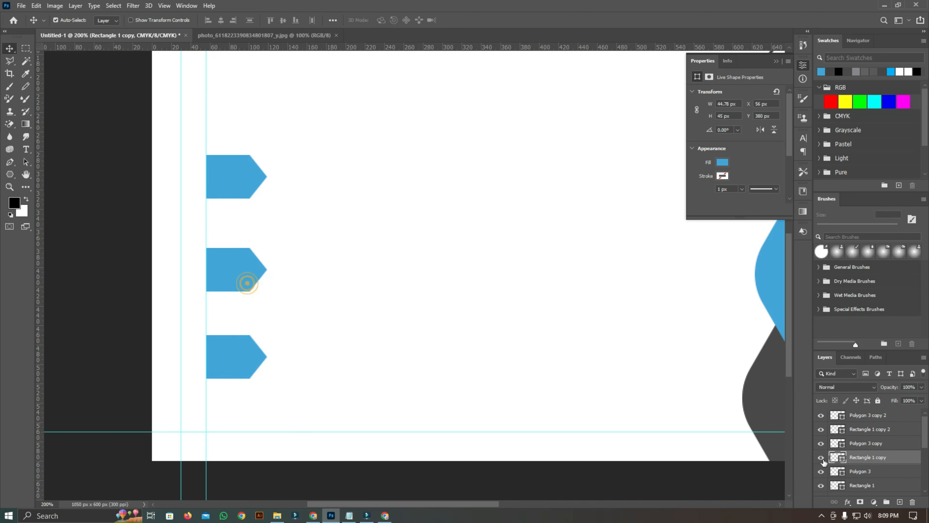
pyautogui.rightClick(243, 277)
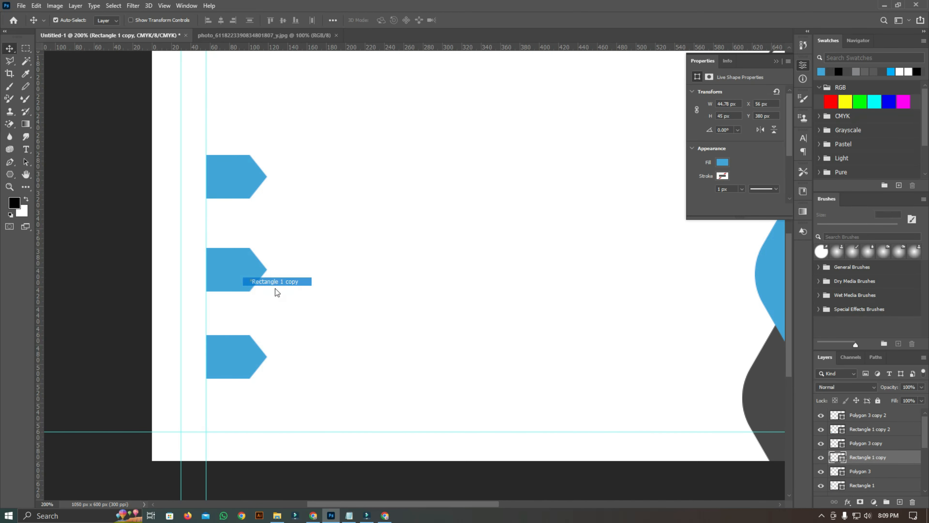
pyautogui.click(251, 280)
pyautogui.doubleClick(841, 458)
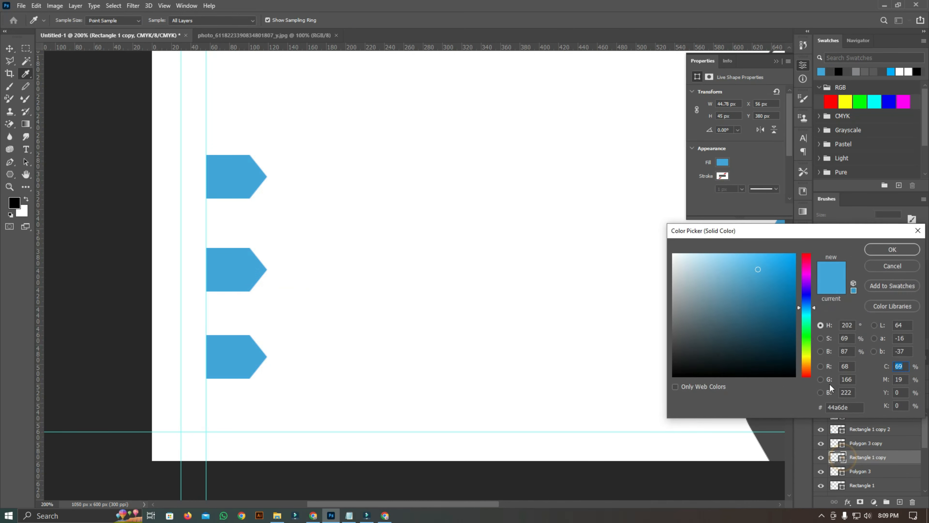
pyautogui.click(691, 357)
pyautogui.click(773, 425)
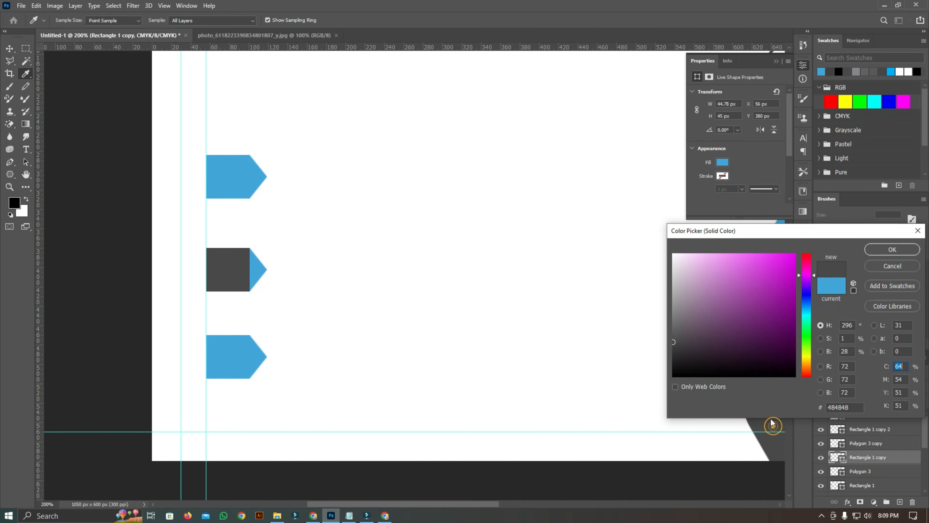
pyautogui.click(883, 252)
# - Fill the middle arrow's triangular tip with the same sampled dark grey, #484848
pyautogui.rightClick(261, 271)
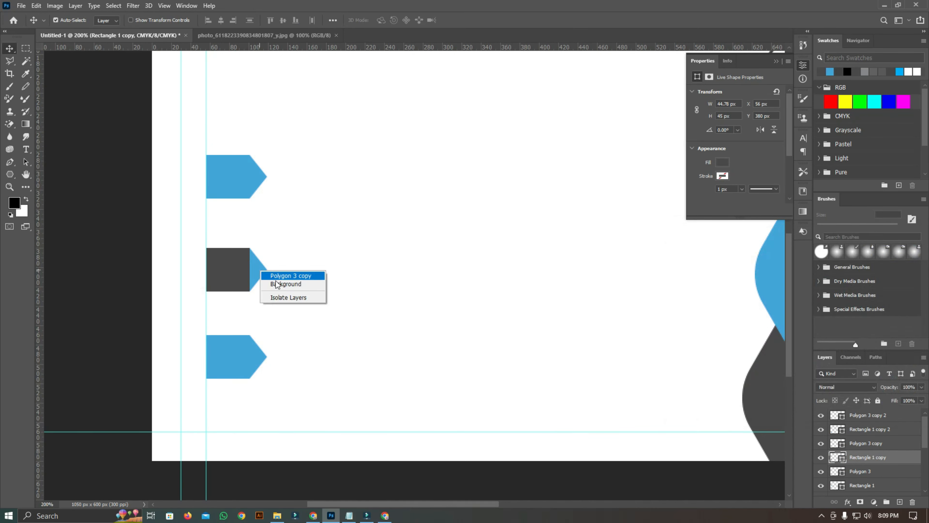
pyautogui.click(289, 275)
pyautogui.doubleClick(837, 443)
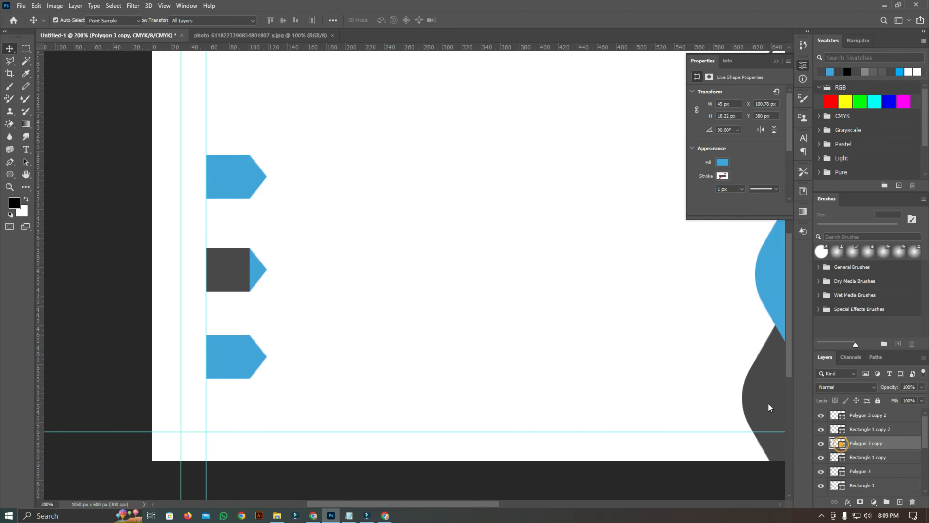
pyautogui.click(772, 439)
pyautogui.click(893, 249)
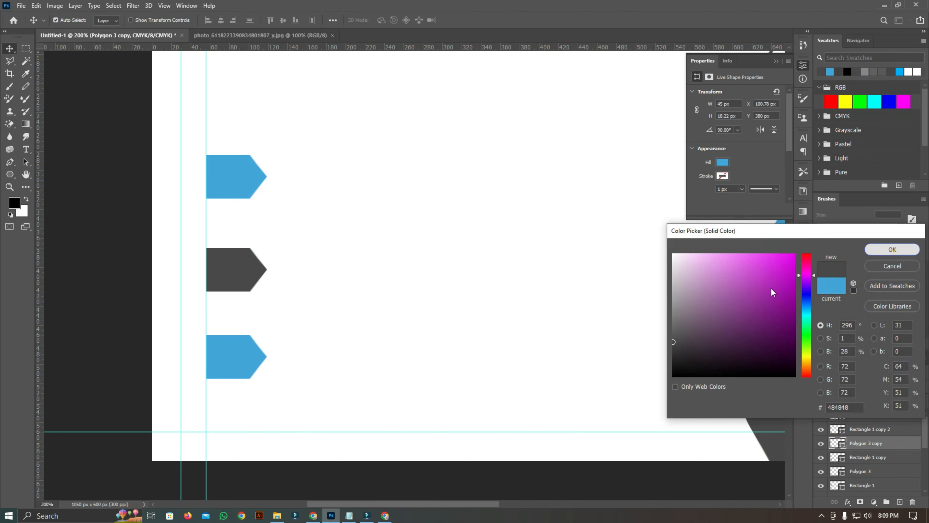
pyautogui.scroll(-5, 551, 315)
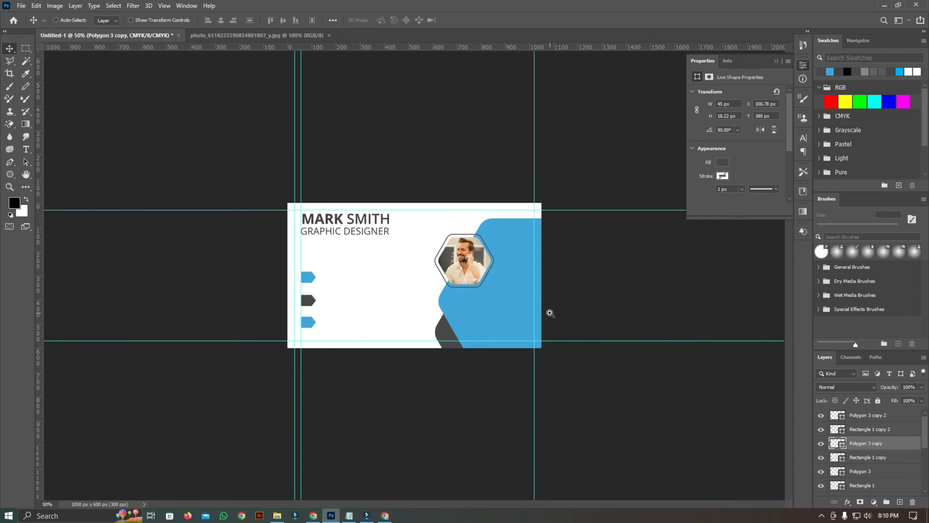
pyautogui.click(334, 314)
pyautogui.click(270, 280)
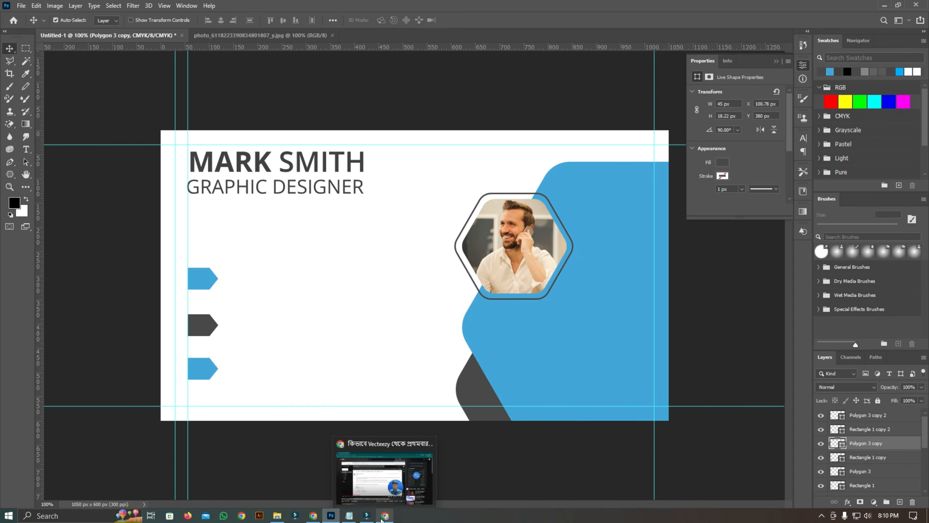
# - Switch to Chrome, search Google for flaticon and open the Flaticon website
pyautogui.moveTo(379, 520)
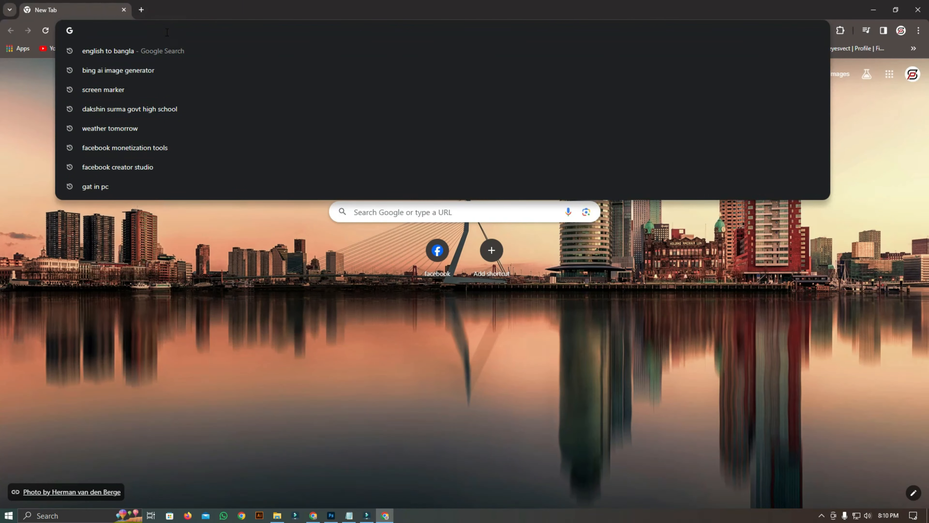
pyautogui.write('laticon')
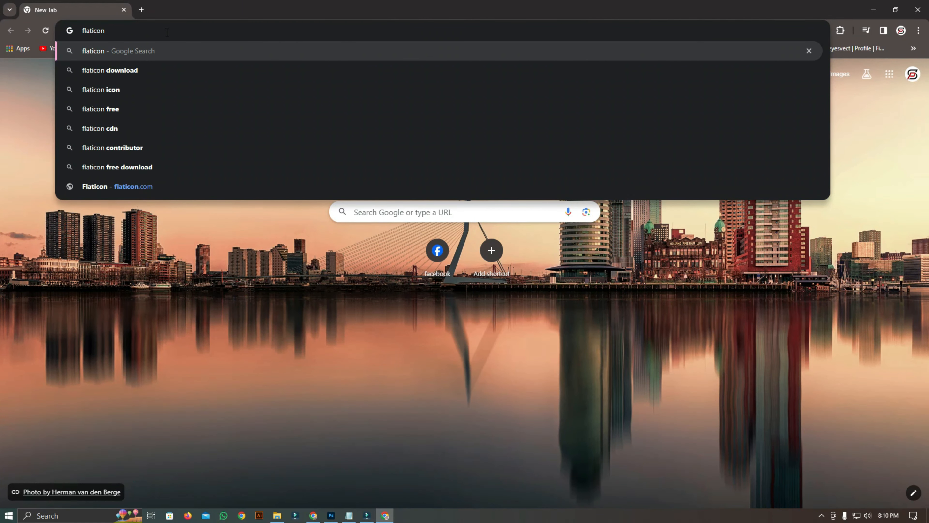
pyautogui.press('Return')
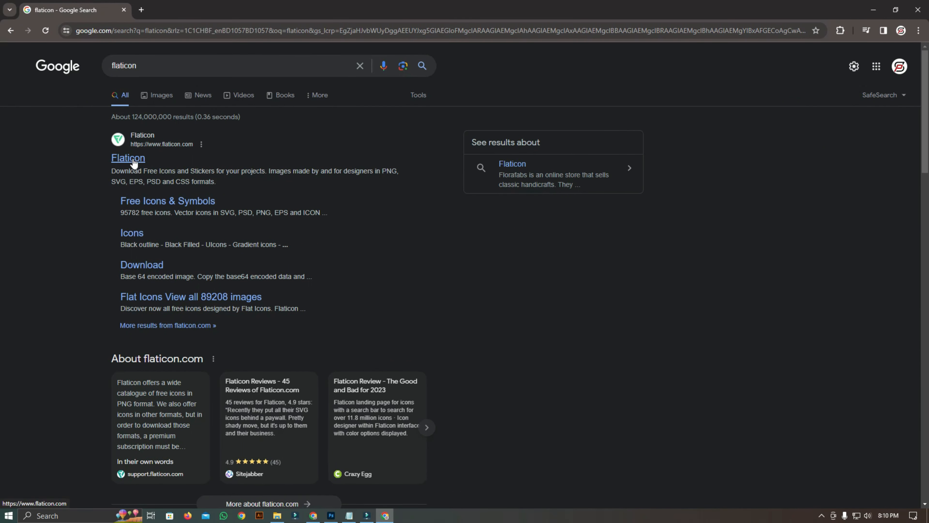
pyautogui.click(134, 159)
# - Search Flaticon for "phone call" icons
pyautogui.scroll(-3, 442, 209)
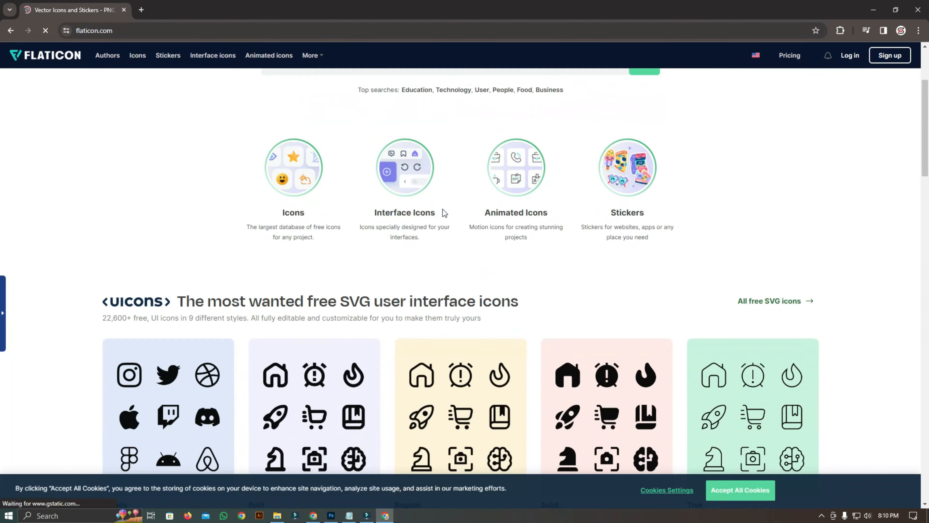
pyautogui.scroll(3, 442, 209)
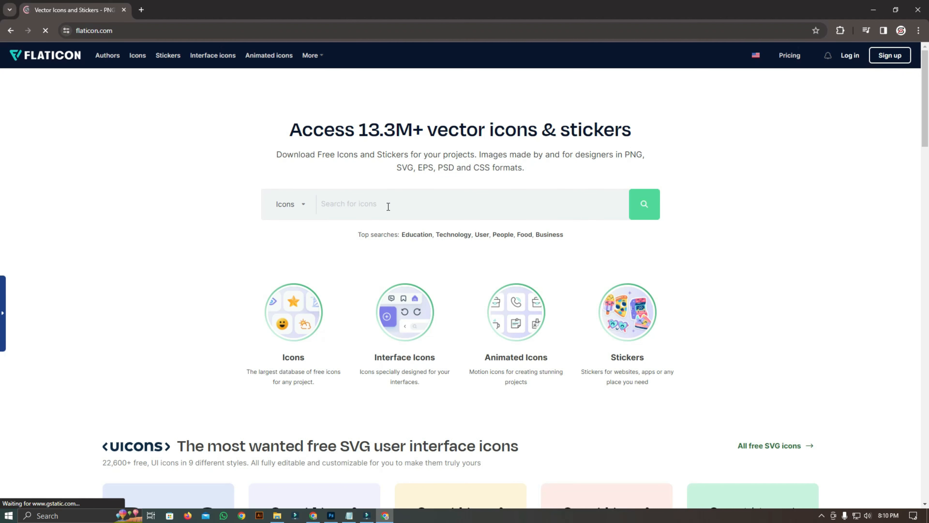
pyautogui.write('phone call')
pyautogui.press('Return')
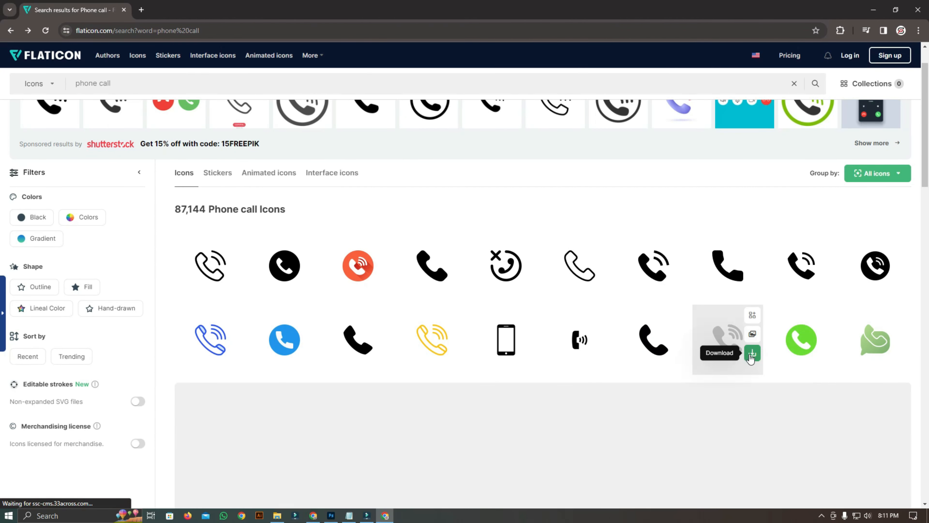
# - Download the solid black Viber handset icon with sound waves as a free 512px PNG and close its details
pyautogui.click(719, 335)
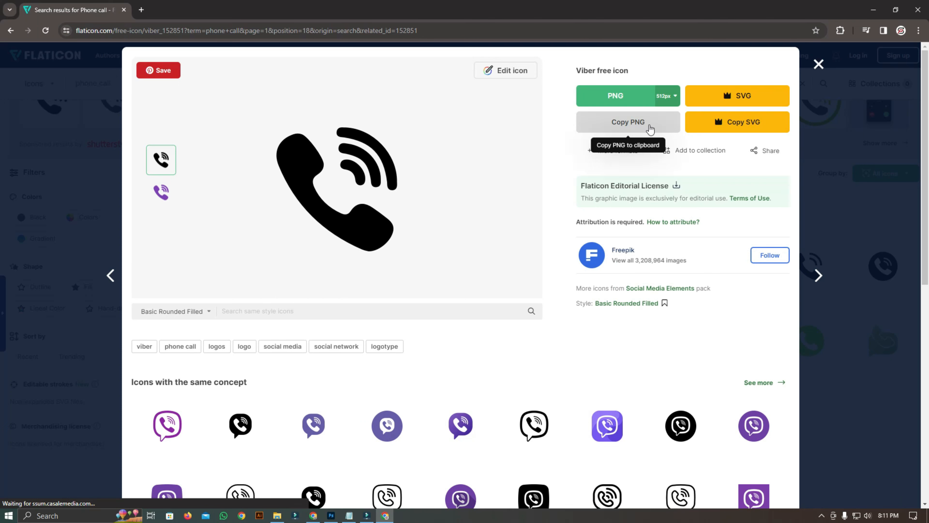
pyautogui.click(650, 128)
pyautogui.click(687, 242)
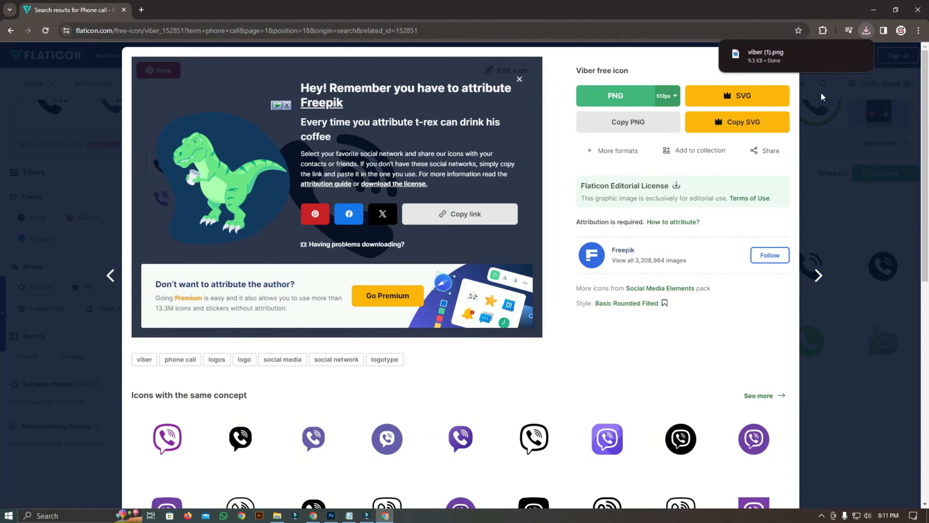
pyautogui.click(815, 83)
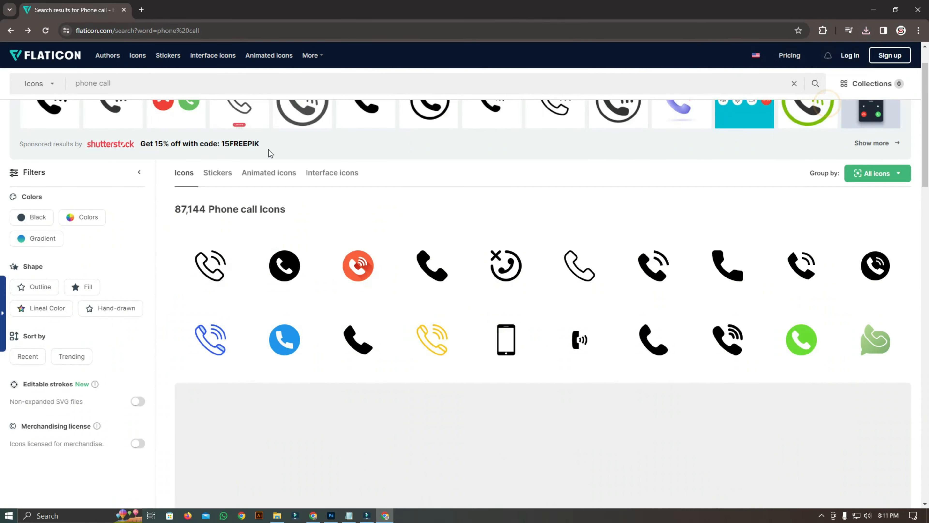
# - Replace the icon search with "location"
pyautogui.scroll(1, 475, 77)
pyautogui.click(128, 87)
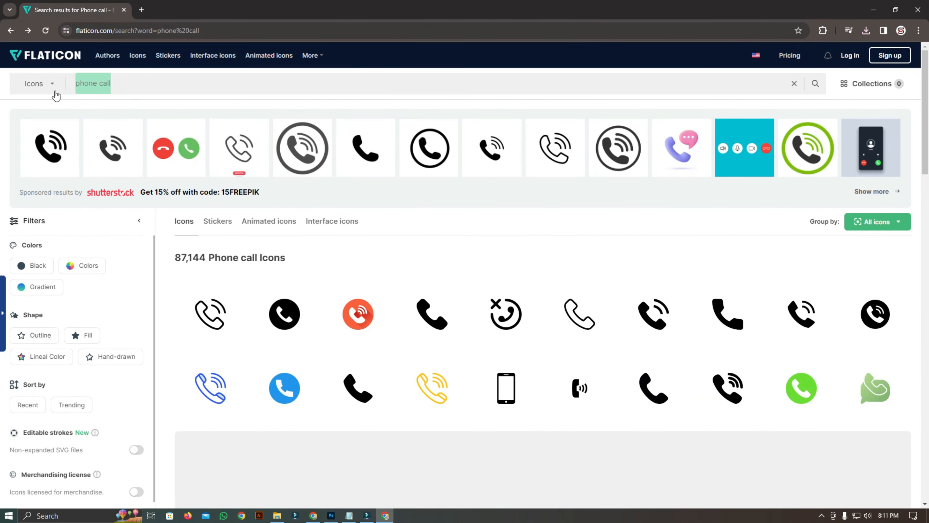
pyautogui.write('loc')
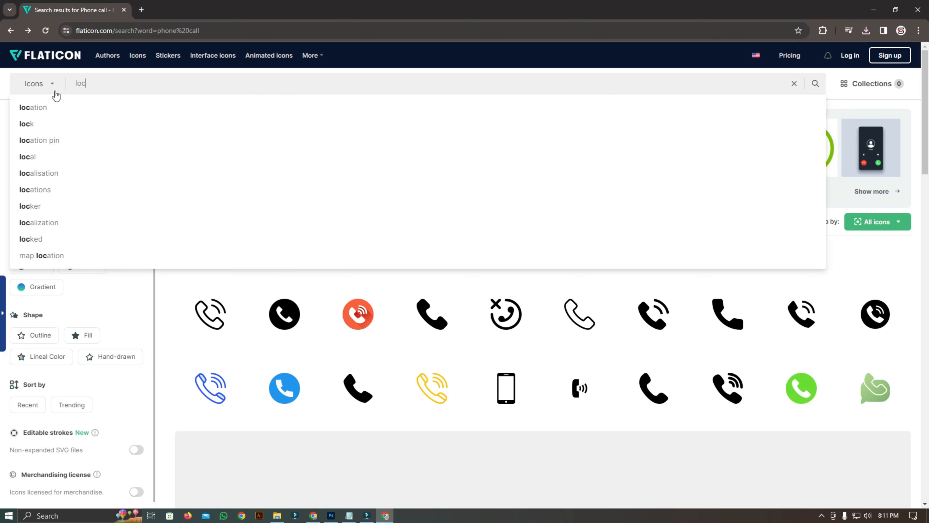
pyautogui.click(50, 106)
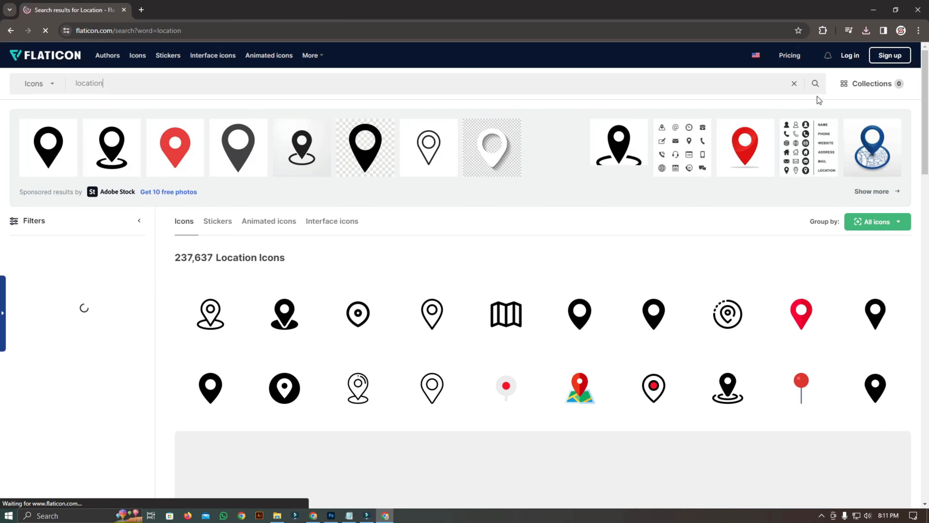
# - Download the solid black map pin icon as a free 512px PNG and close its details
pyautogui.scroll(-2, 658, 315)
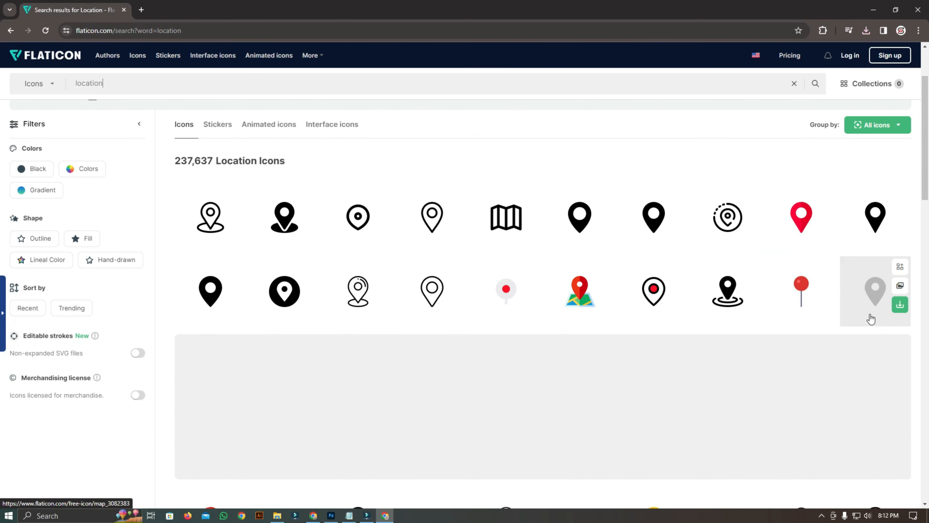
pyautogui.click(864, 303)
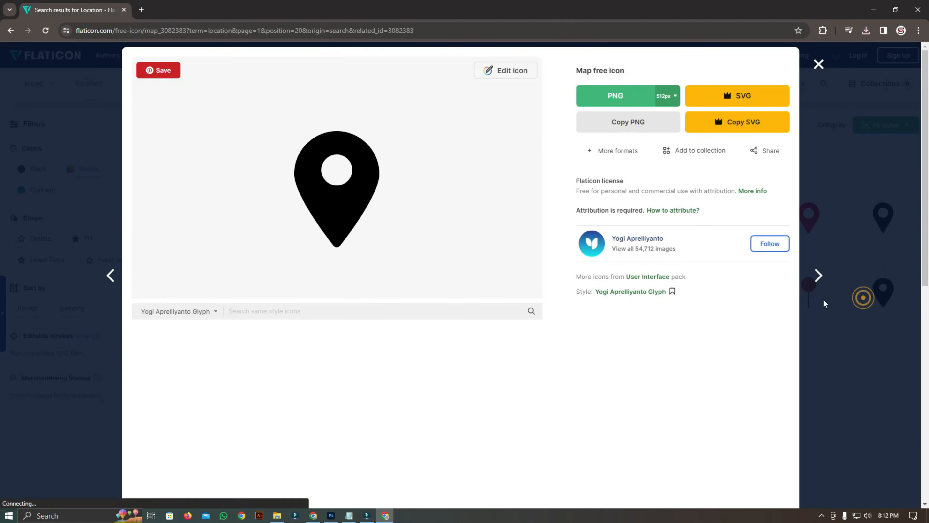
pyautogui.click(617, 98)
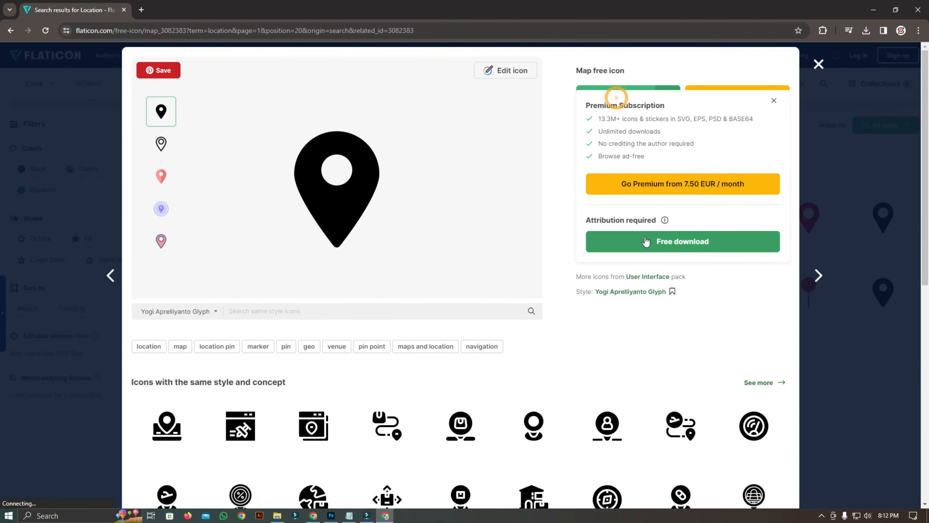
pyautogui.click(648, 243)
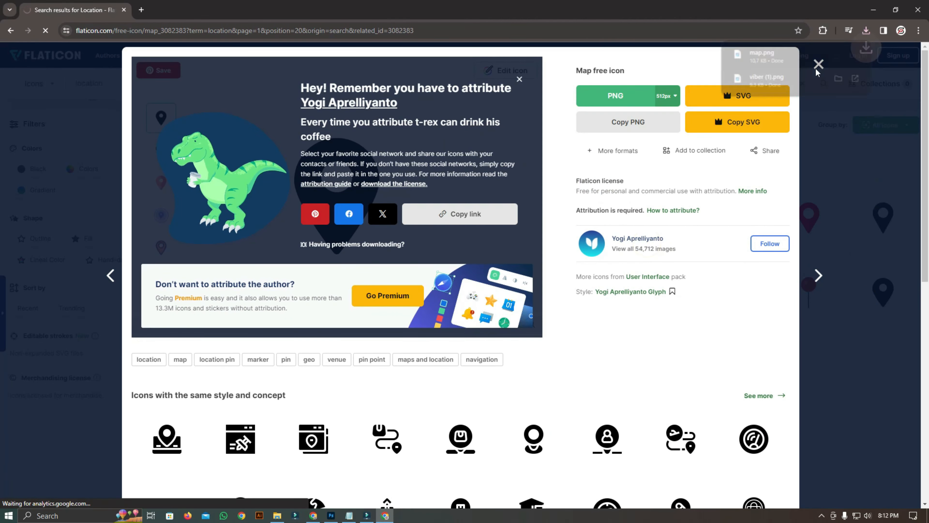
pyautogui.click(890, 170)
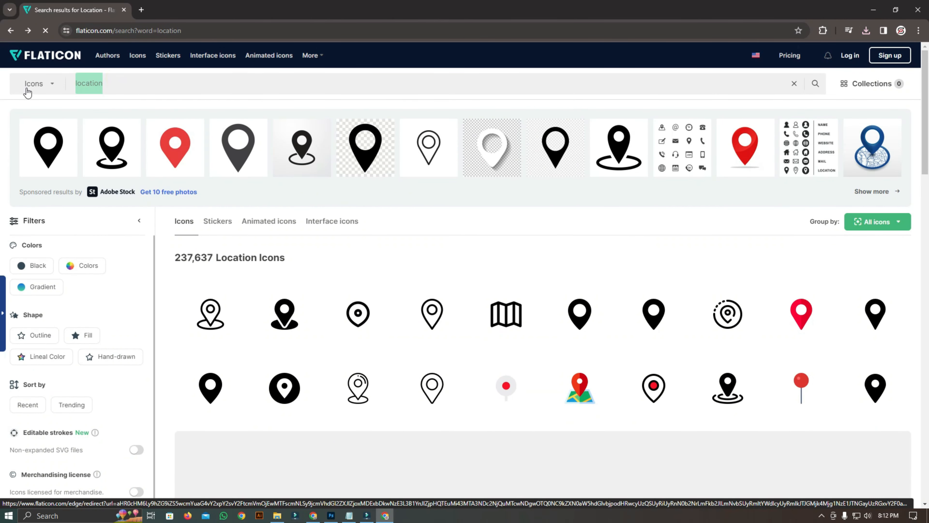
# - Replace the icon search with "web"
pyautogui.write('we')
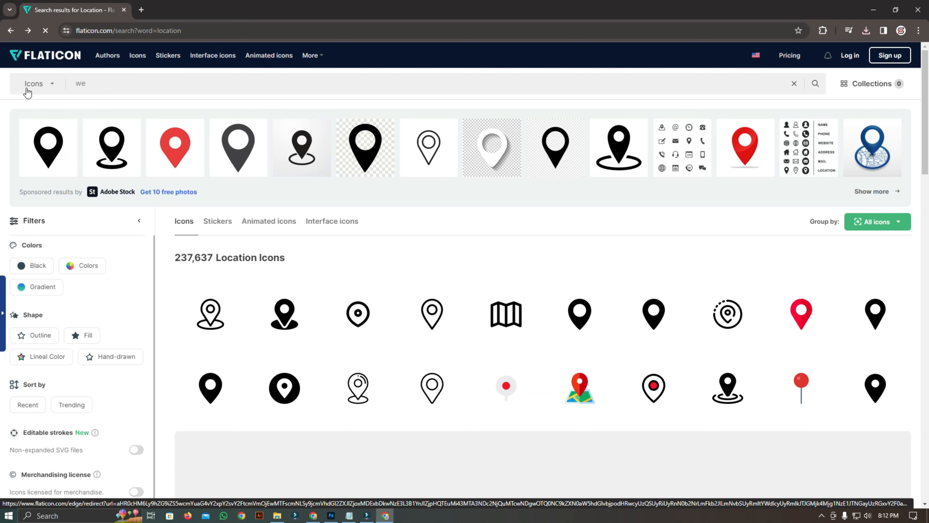
pyautogui.write('b')
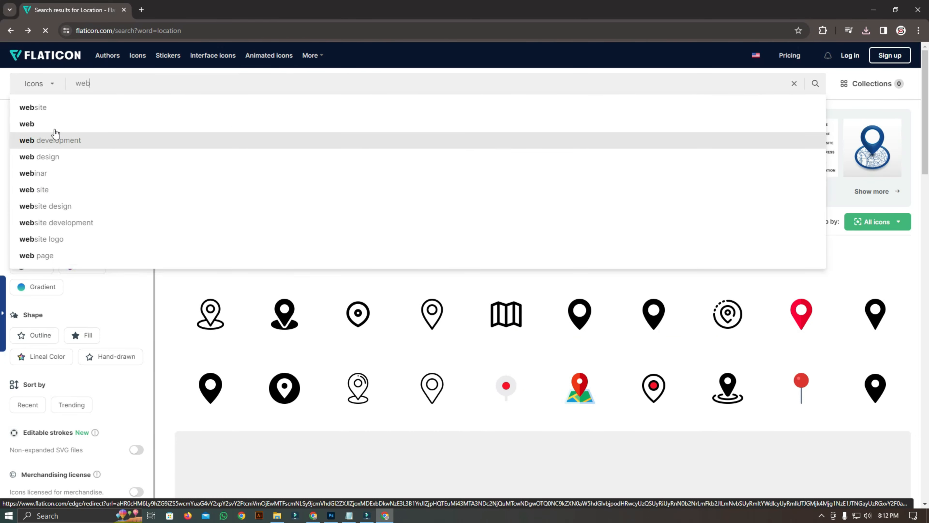
pyautogui.click(54, 124)
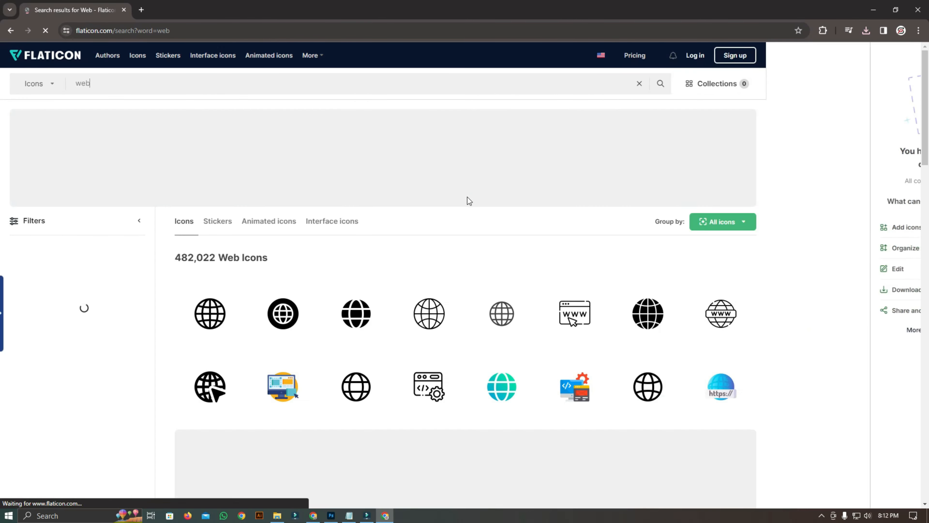
# - Download the black line-style World Wide Web globe icon as a free PNG and close its details
pyautogui.scroll(-3, 469, 217)
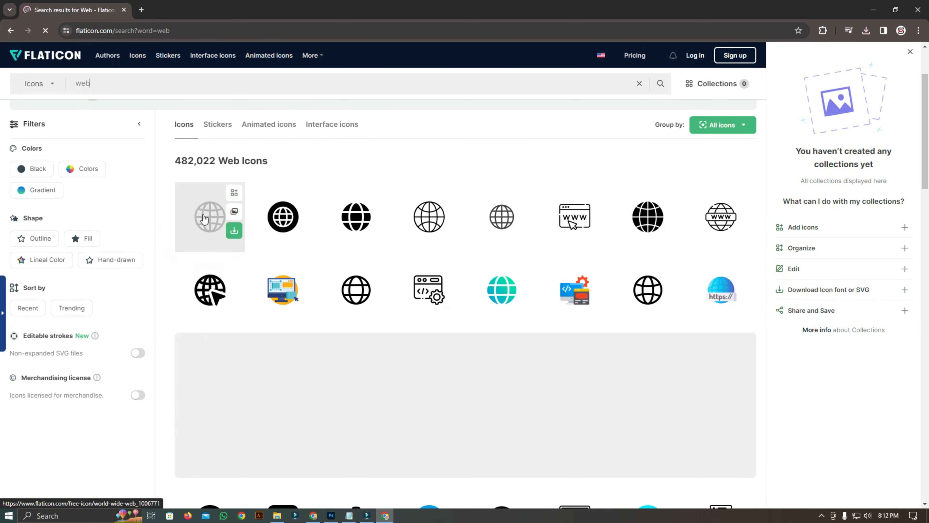
pyautogui.click(203, 218)
pyautogui.click(614, 179)
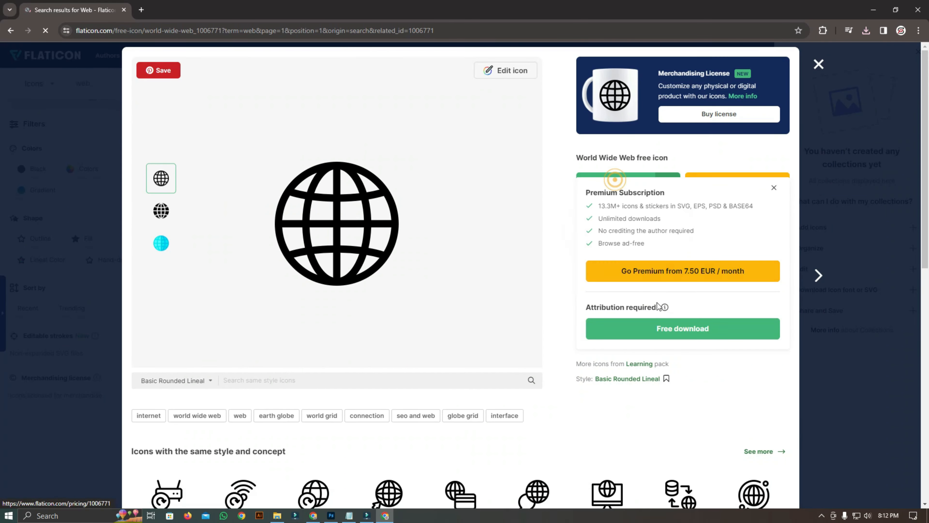
pyautogui.click(675, 332)
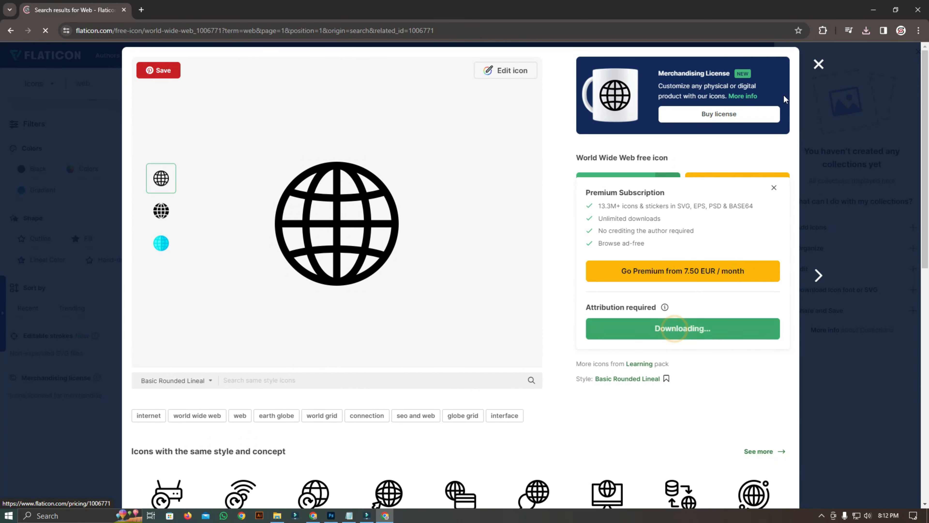
pyautogui.click(816, 67)
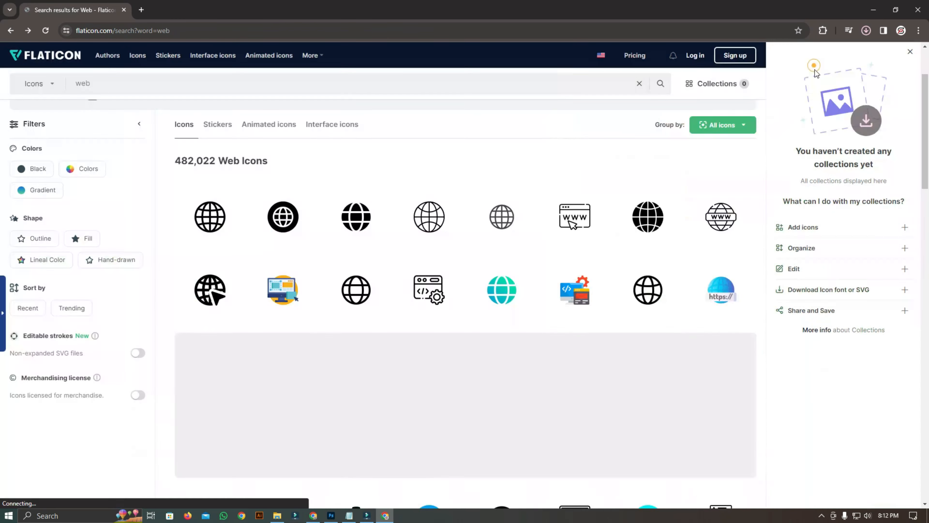
# - Switch to Photoshop, collapse the shape properties, and open the Format file from the desktop's Business Card folder
pyautogui.click(331, 516)
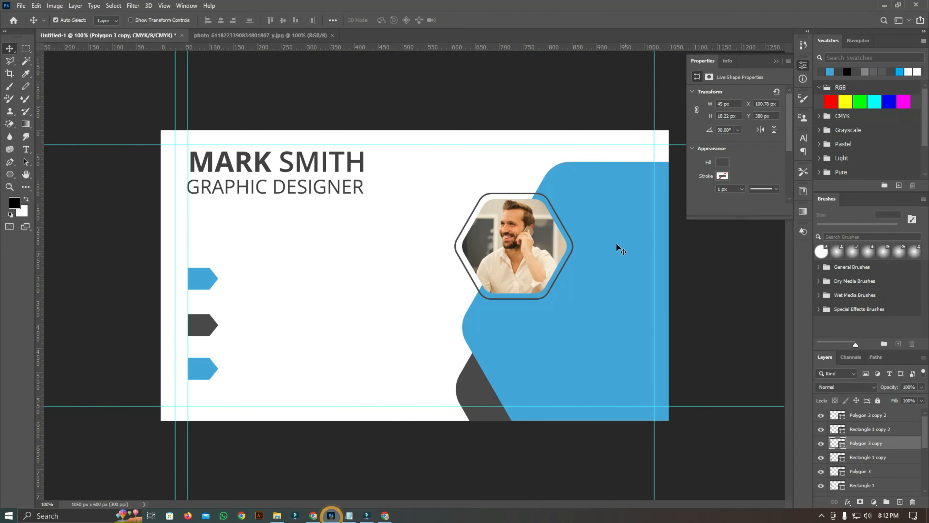
pyautogui.click(776, 65)
pyautogui.moveTo(371, 521)
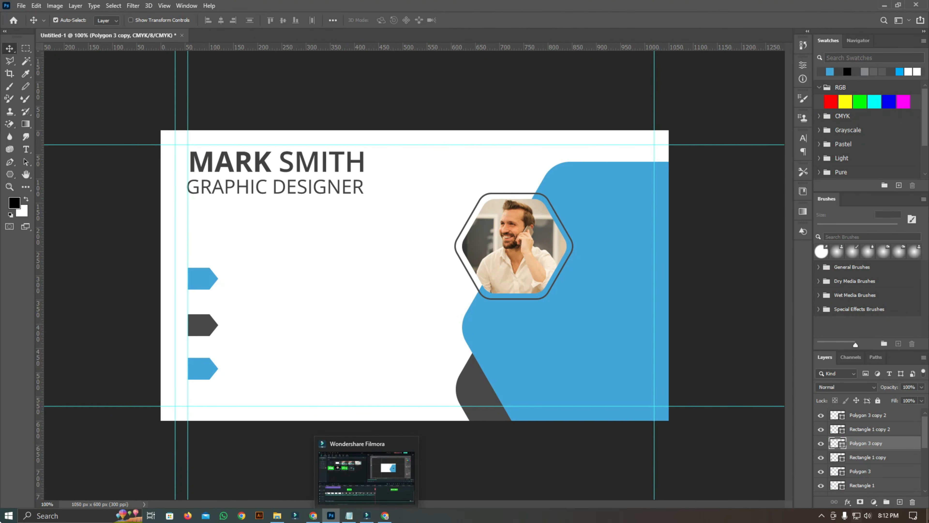
pyautogui.press('super+d')
pyautogui.doubleClick(139, 377)
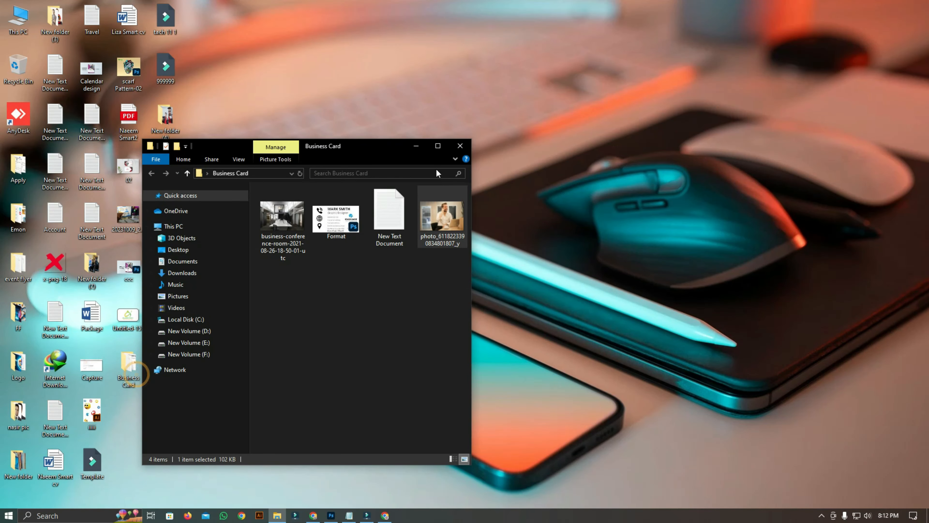
pyautogui.doubleClick(336, 216)
# - Copy the phone icon from Format.psd into the business card and scale it to fit the upper blue arrow marker
pyautogui.rightClick(250, 189)
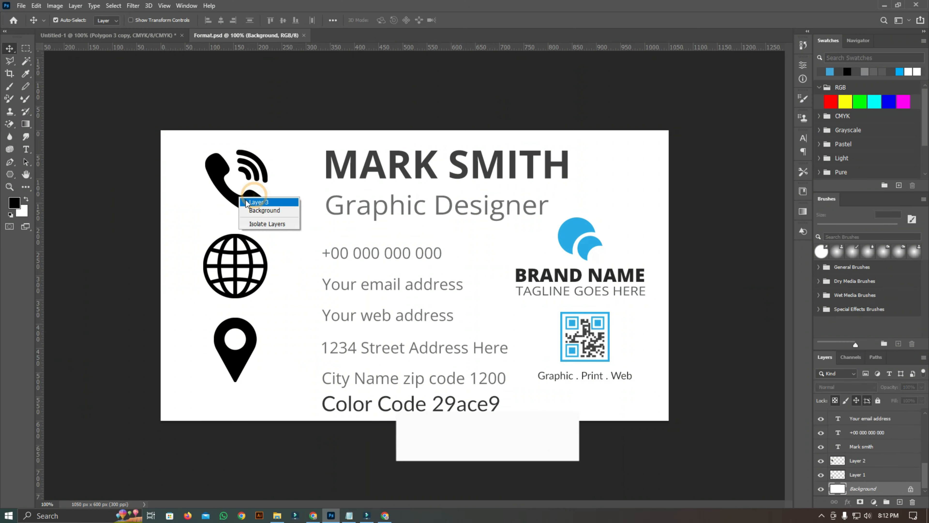
pyautogui.click(248, 202)
pyautogui.moveTo(249, 203); pyautogui.dragTo(235, 283)
pyautogui.scroll(1, 234, 283)
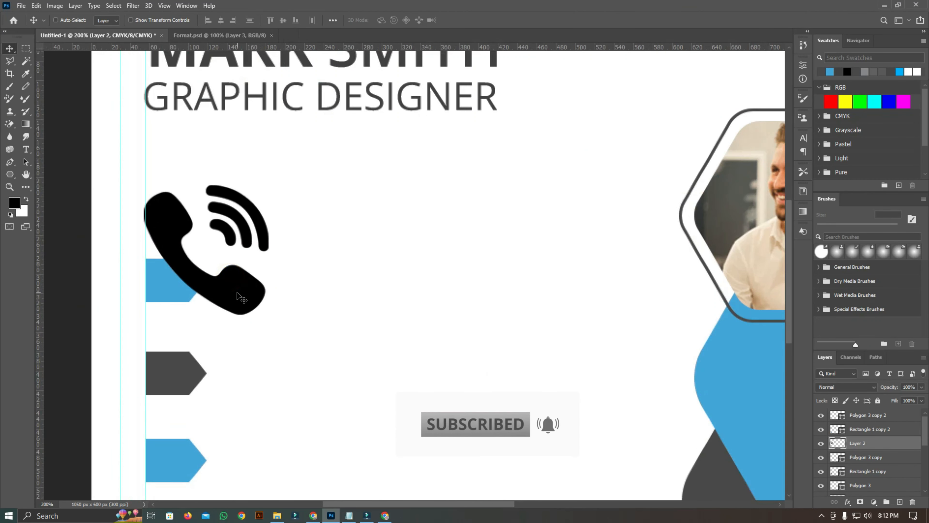
pyautogui.hotkey('ctrl', 't')
pyautogui.moveTo(266, 313); pyautogui.dragTo(187, 297)
# - Copy the globe icon from Format.psd into the business card and fit it inside the dark grey arrow marker
pyautogui.click(222, 36)
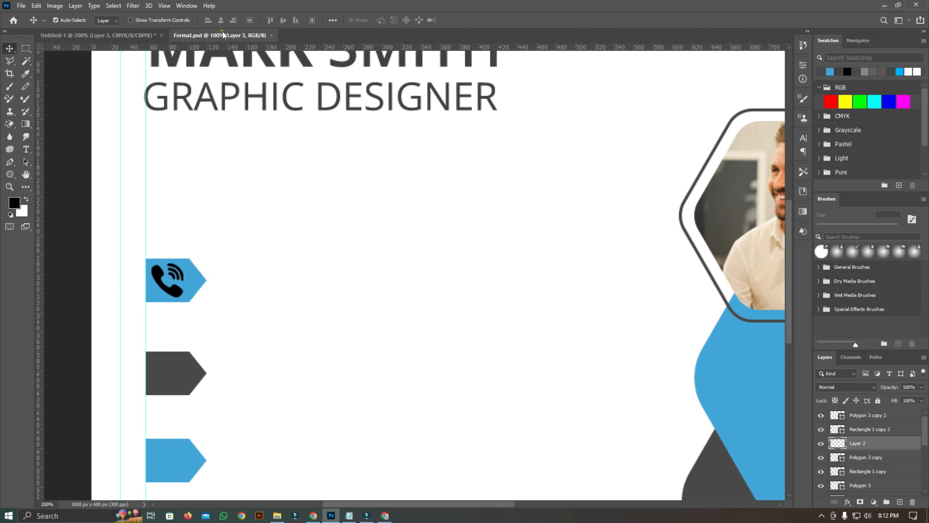
pyautogui.rightClick(252, 270)
pyautogui.click(267, 263)
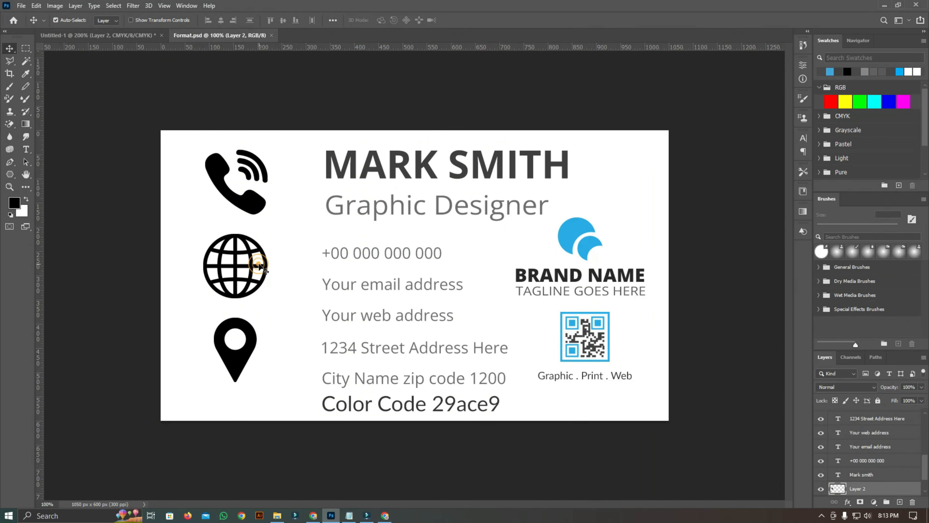
pyautogui.moveTo(257, 263); pyautogui.dragTo(125, 373)
pyautogui.click(479, 21)
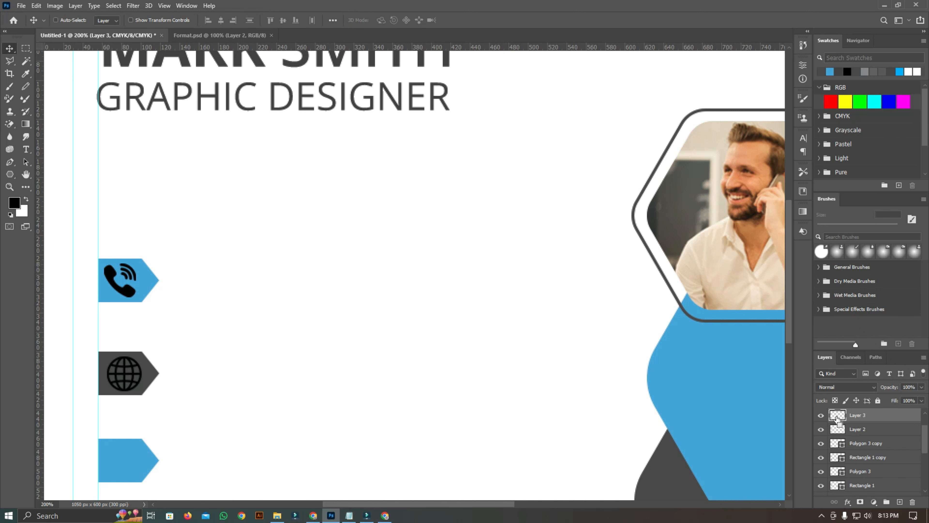
# - Select the globe icon's pixels, fill them with white (ffffff) and deselect
pyautogui.keyDown('ctrl'); pyautogui.click(838, 417); pyautogui.keyUp('ctrl')
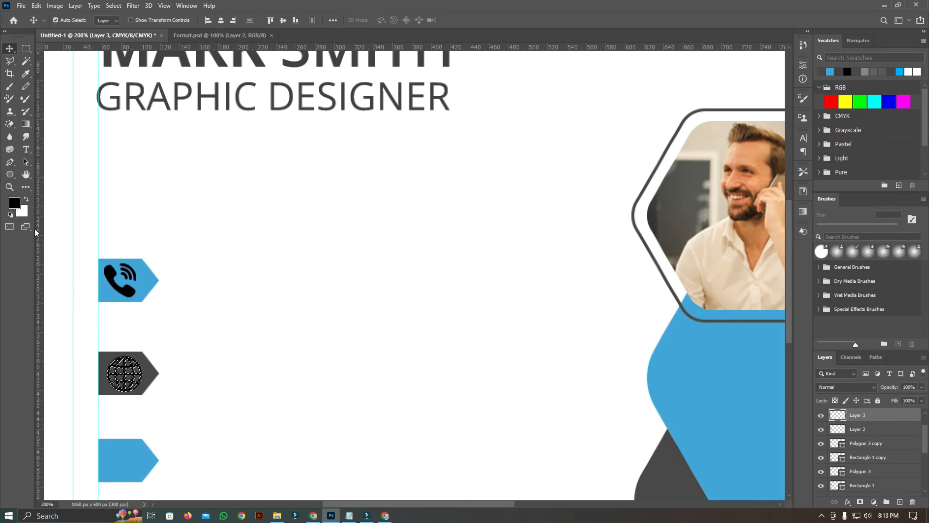
pyautogui.click(22, 211)
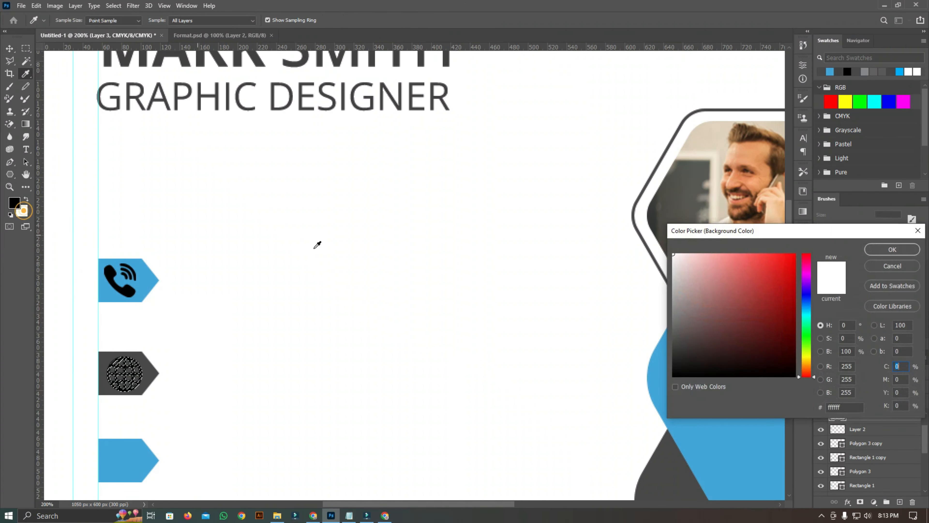
pyautogui.click(904, 248)
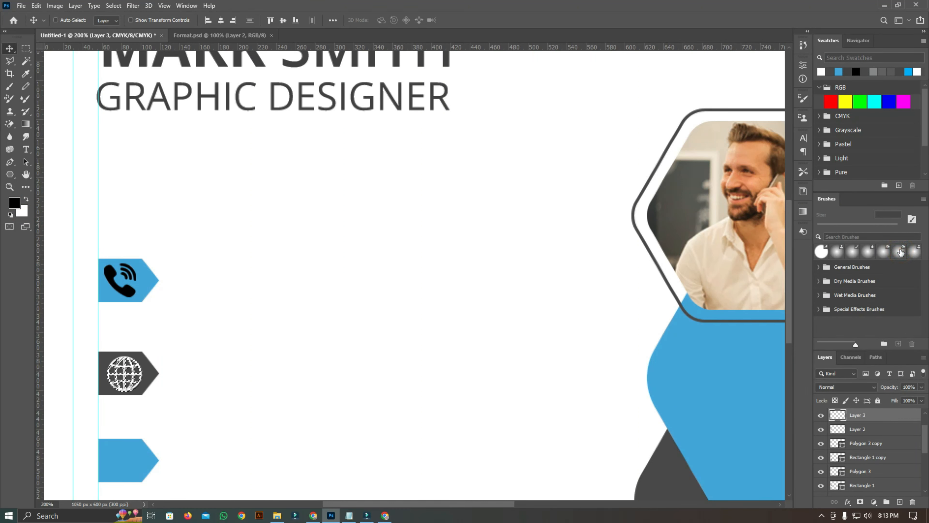
pyautogui.hotkey('ctrl', 'd')
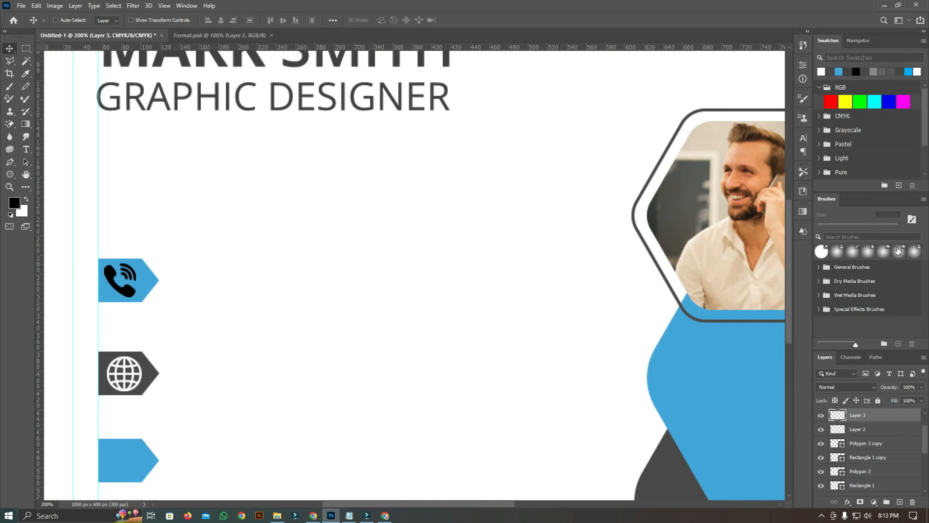
# - Copy the location pin icon from Format.psd into the business card and fit it inside the lower blue arrow marker
pyautogui.scroll(1, 180, 388)
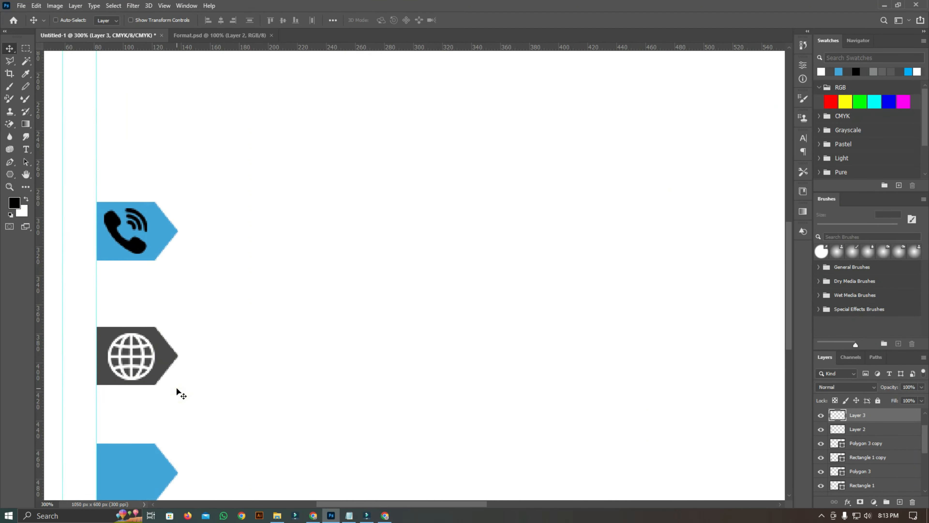
pyautogui.scroll(-1, 179, 393)
pyautogui.scroll(1, 230, 350)
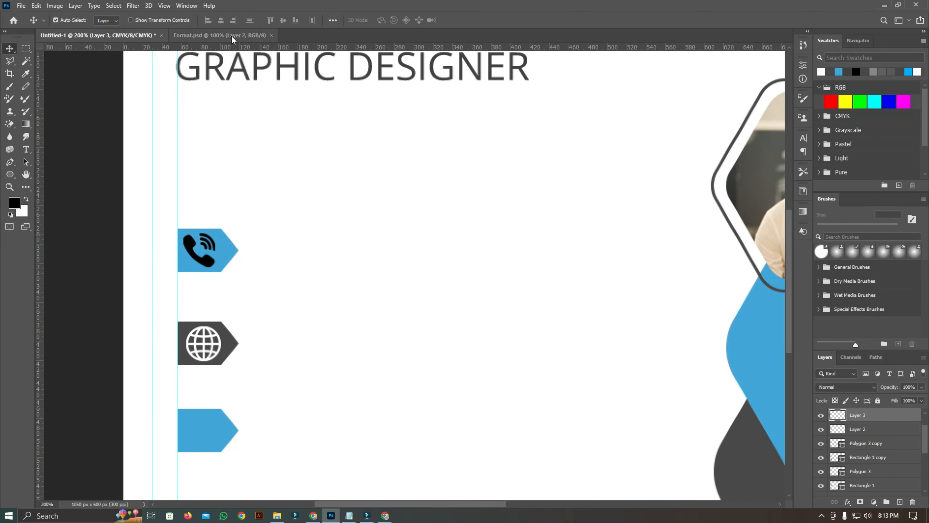
pyautogui.click(219, 35)
pyautogui.rightClick(249, 337)
pyautogui.click(258, 342)
pyautogui.moveTo(258, 346); pyautogui.dragTo(148, 429)
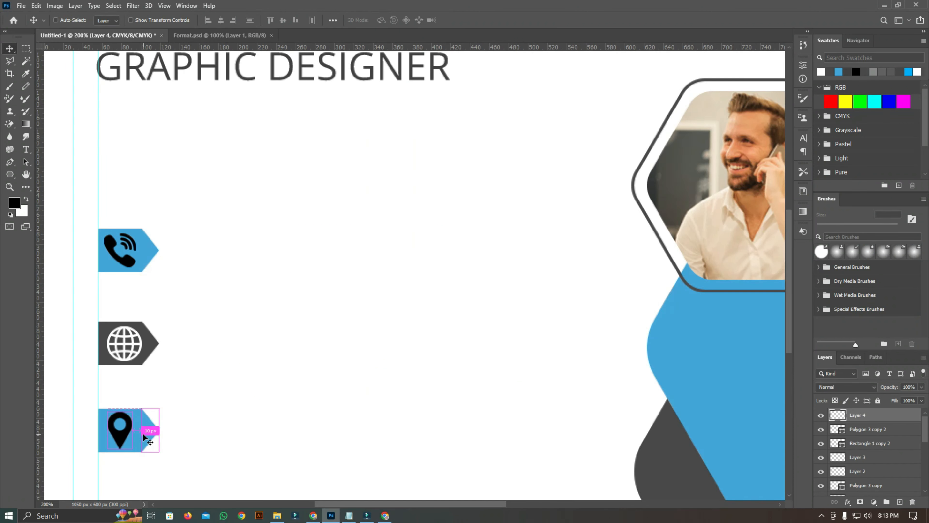
pyautogui.hotkey('ctrl', '-')
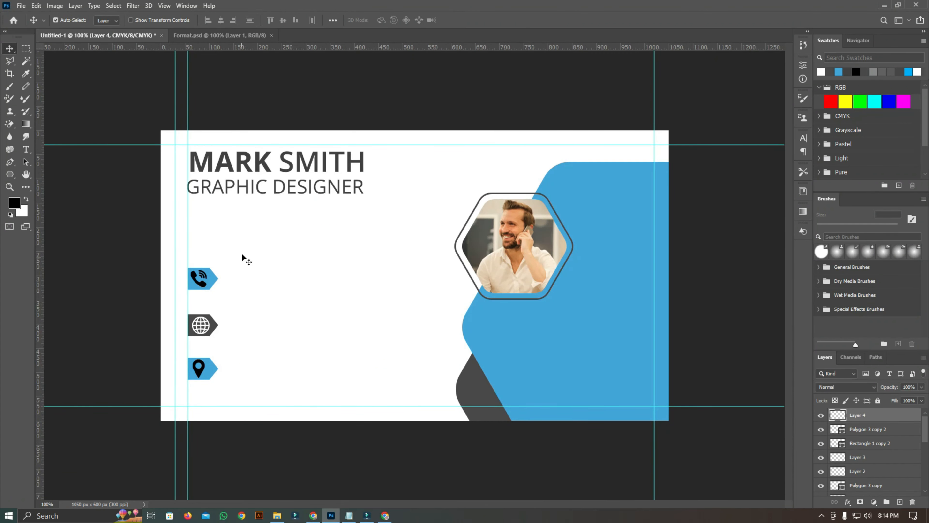
# - Switch to the Notepad document and copy the placeholder phone number line
pyautogui.keyDown('ctrl'); pyautogui.click(217, 301); pyautogui.keyUp('ctrl')
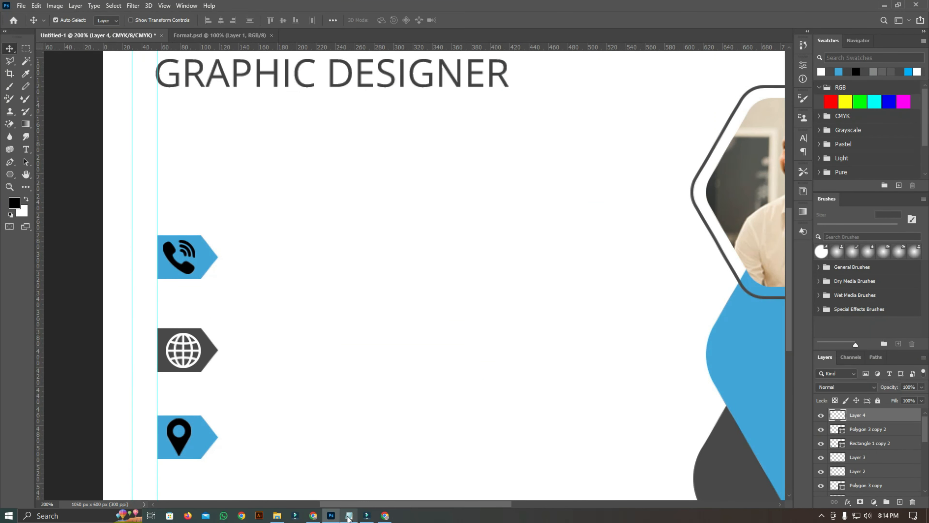
pyautogui.click(349, 515)
pyautogui.click(274, 227)
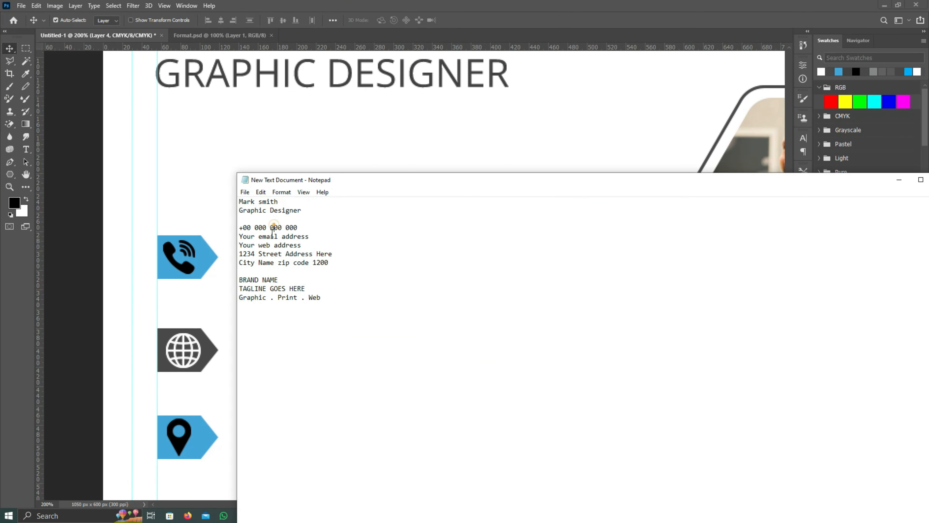
pyautogui.moveTo(241, 228); pyautogui.dragTo(307, 224)
pyautogui.hotkey('ctrl', 'c')
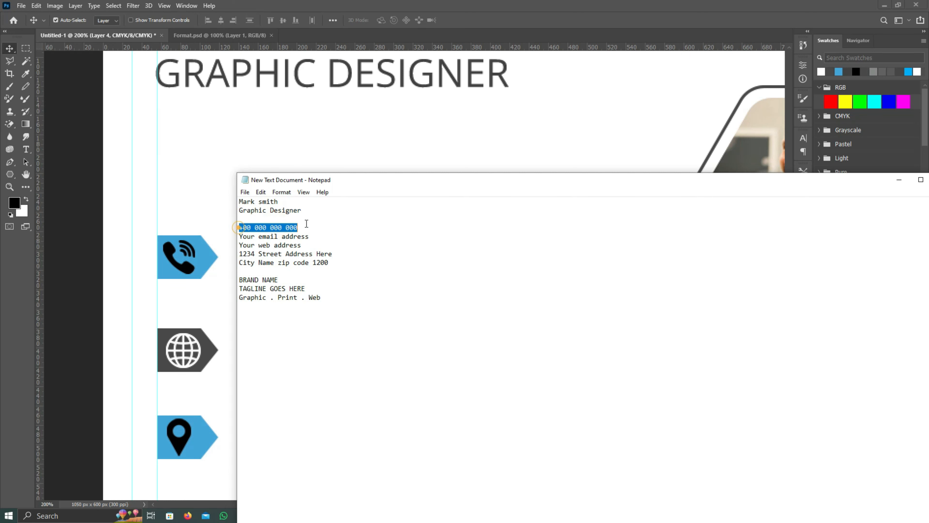
# - Paste the phone number as a new text layer on the card, near the phone marker
pyautogui.click(230, 278)
pyautogui.press('t')
pyautogui.click(267, 253)
pyautogui.hotkey('ctrl', 'v')
pyautogui.click(10, 48)
# - Scale the phone number text down to about 6.89 pt and position it beside the blue phone marker
pyautogui.moveTo(395, 233); pyautogui.dragTo(625, 247)
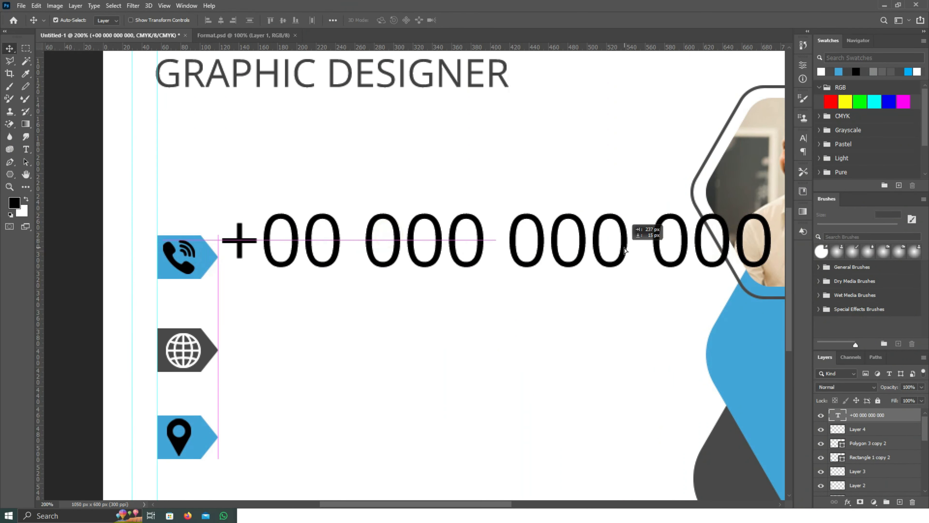
pyautogui.hotkey('ctrl', 't')
pyautogui.moveTo(783, 281); pyautogui.dragTo(394, 231)
pyautogui.moveTo(311, 219); pyautogui.dragTo(332, 234)
pyautogui.moveTo(415, 249); pyautogui.dragTo(460, 256)
pyautogui.click(479, 20)
# - Recolour the phone number text with the dark grey sampled from the lower hexagon and duplicate the line directly beneath it
pyautogui.press('t')
pyautogui.click(387, 20)
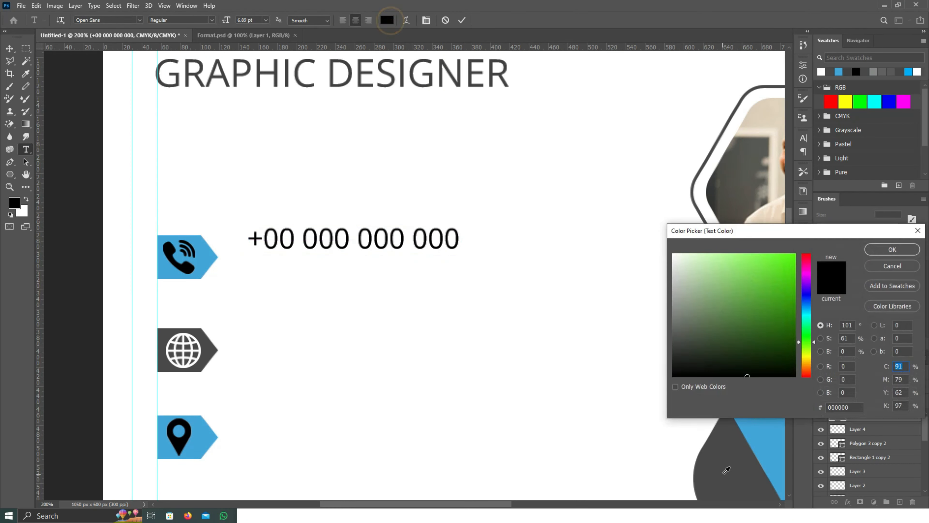
pyautogui.click(726, 471)
pyautogui.press('Return')
pyautogui.press('v')
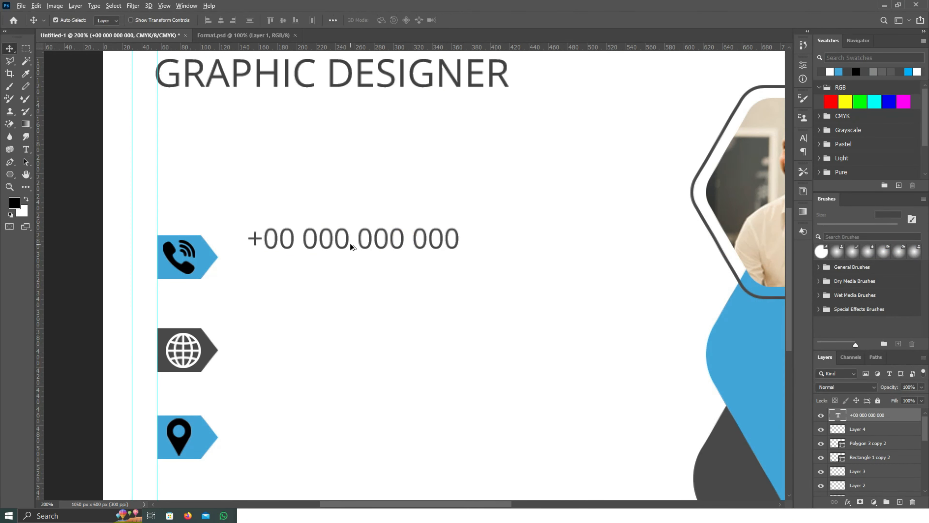
pyautogui.moveTo(349, 247); pyautogui.dragTo(349, 268)
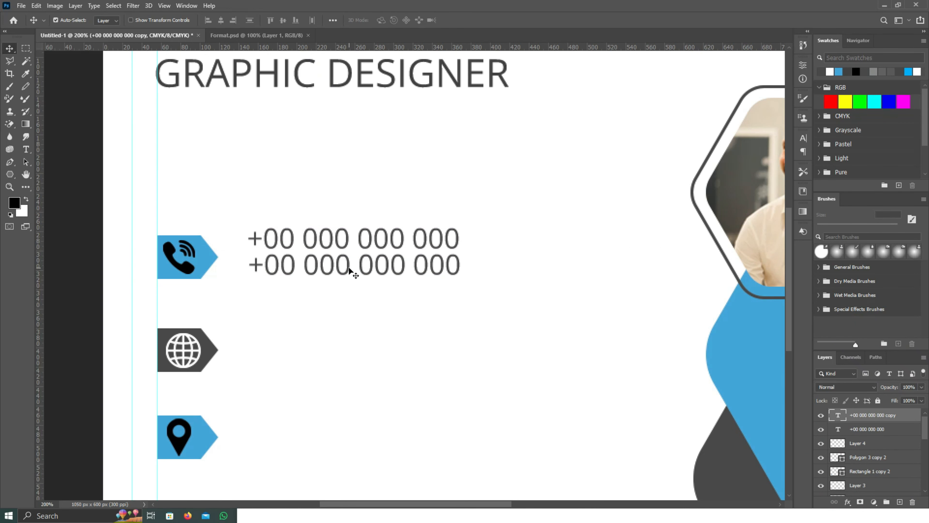
# - Select both phone number lines and move them slightly closer to the phone marker
pyautogui.keyDown('shift'); pyautogui.click(873, 434); pyautogui.keyUp('shift')
pyautogui.moveTo(401, 249); pyautogui.dragTo(394, 251)
pyautogui.scroll(-1, 402, 446)
pyautogui.click(424, 425)
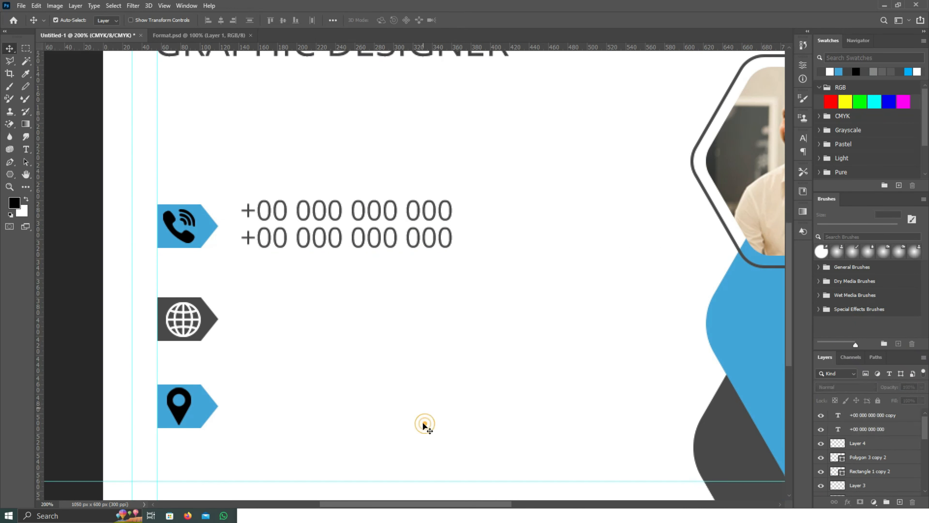
# - Duplicate a phone number line beside the globe marker and replace its text with "Your email address" from the Notepad document
pyautogui.scroll(-2, 424, 425)
pyautogui.click(331, 516)
pyautogui.click(218, 291)
pyautogui.moveTo(346, 175); pyautogui.dragTo(427, 244)
pyautogui.click(24, 150)
pyautogui.tripleClick(347, 245)
pyautogui.write('Your email address')
# - Scale the email address text down to about 5.7 pt
pyautogui.click(9, 49)
pyautogui.hotkey('ctrl', 't')
pyautogui.moveTo(538, 262); pyautogui.dragTo(487, 257)
pyautogui.press('Return')
# - Turn off All Caps for the email address text so it uses mixed case
pyautogui.click(26, 150)
pyautogui.click(803, 138)
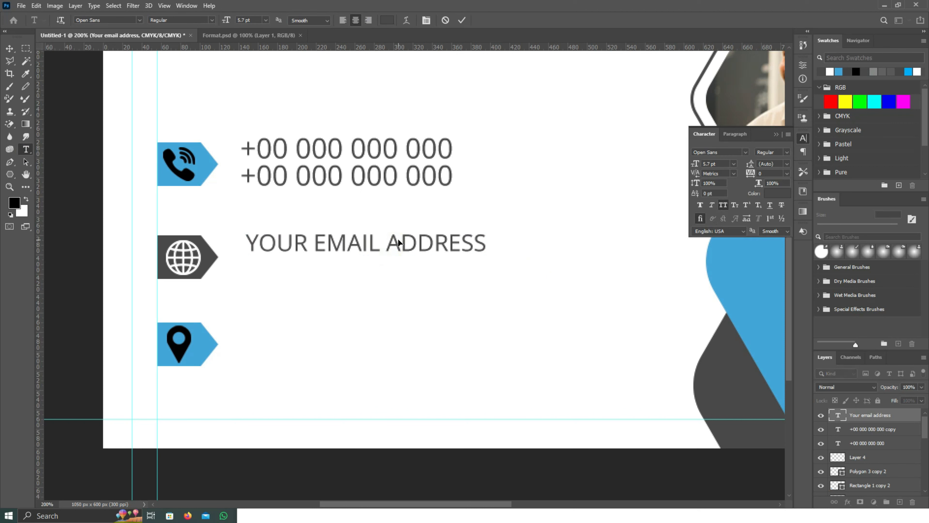
pyautogui.click(724, 204)
pyautogui.click(803, 138)
pyautogui.click(364, 243)
pyautogui.hotkey('ctrl', 'Return')
# - Duplicate the email address line directly beneath itself and change the copy's text to "Your web address"
pyautogui.press('v')
pyautogui.moveTo(303, 245); pyautogui.dragTo(288, 270)
pyautogui.hotkey('alt', 'Tab')
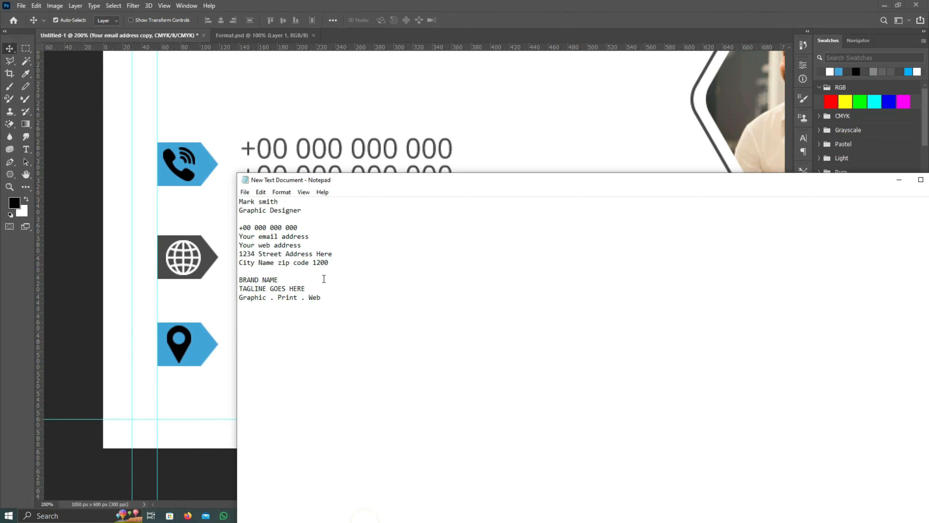
pyautogui.click(505, 146)
pyautogui.click(26, 150)
pyautogui.click(346, 275)
pyautogui.hotkey('ctrl', 'a')
pyautogui.write('Your web address')
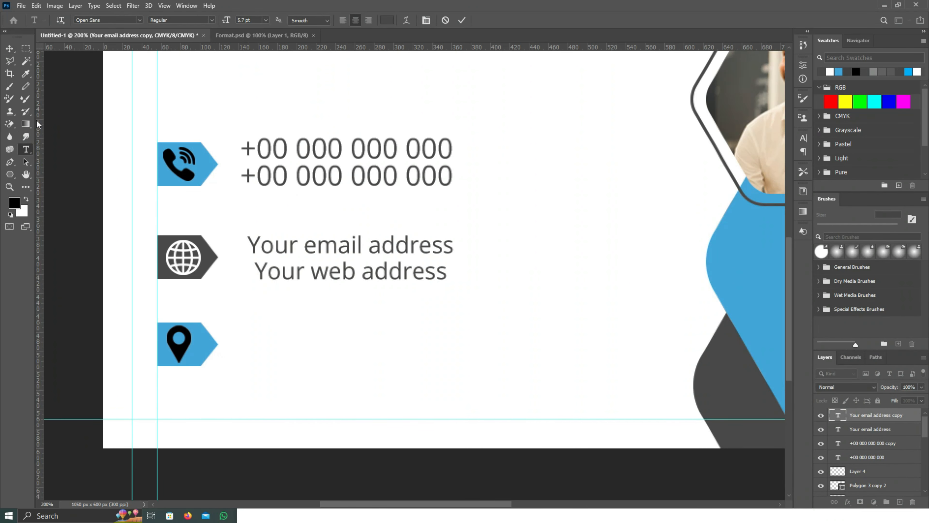
# - Left-align the web address line under the email line and shift both lines level with the phone numbers' left edge
pyautogui.click(9, 48)
pyautogui.moveTo(296, 272); pyautogui.dragTo(289, 271)
pyautogui.rightClick(383, 244)
pyautogui.click(417, 249)
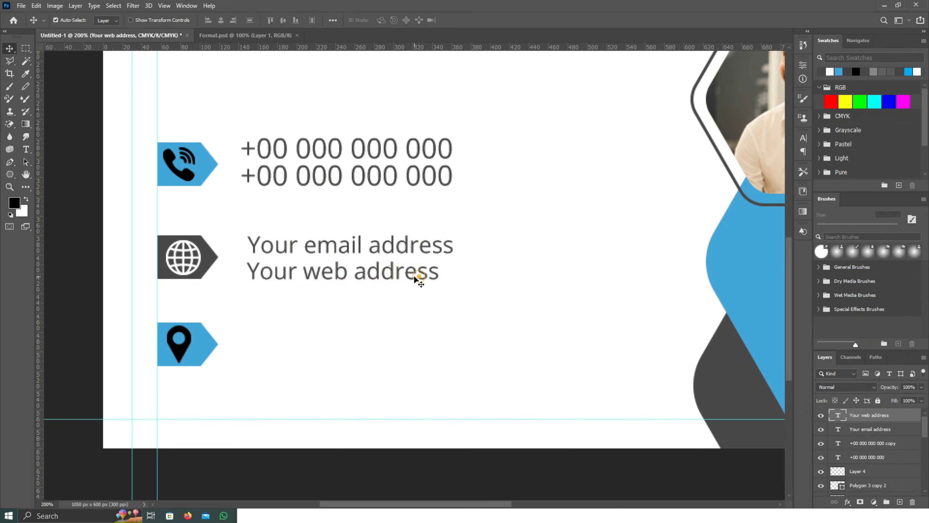
pyautogui.scroll(-1, 379, 253)
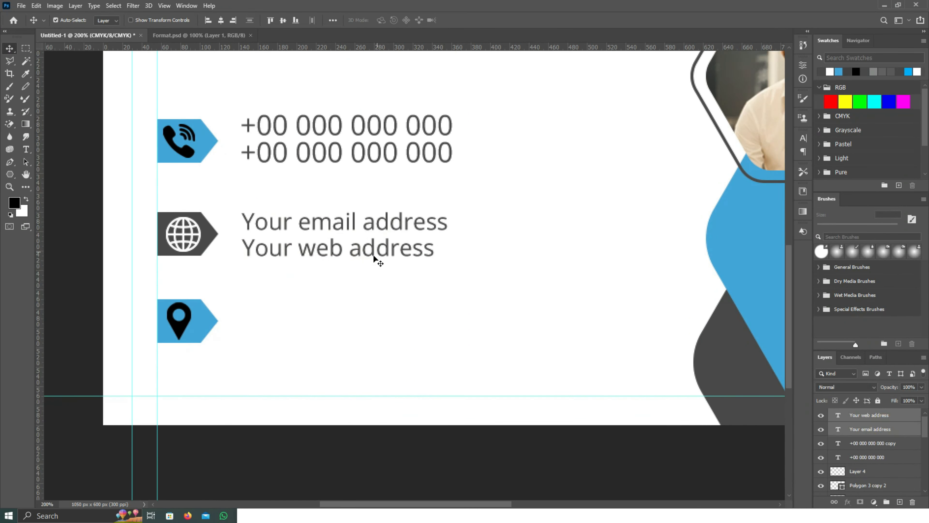
# - Duplicate the email address line down beside the location marker
pyautogui.hotkey('alt', 'Tab')
pyautogui.hotkey('alt', 'Tab')
pyautogui.rightClick(389, 224)
pyautogui.click(417, 230)
pyautogui.moveTo(403, 226); pyautogui.dragTo(407, 311)
# - Copy the placeholder street address line from Notepad and paste it over the duplicated text beside the location marker
pyautogui.hotkey('alt', 'Tab')
pyautogui.moveTo(239, 253); pyautogui.dragTo(332, 255)
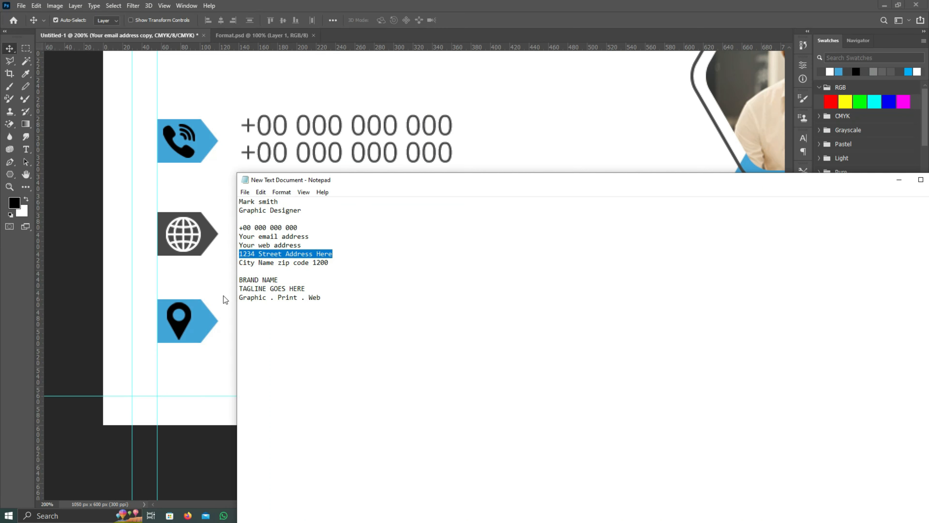
pyautogui.hotkey('ctrl', 'c')
pyautogui.hotkey('alt', 'Tab')
pyautogui.doubleClick(381, 310)
pyautogui.hotkey('ctrl', 'v')
# - Duplicate the street address line beneath itself, replace its text with Notepad's placeholder city and zip code line, and left-align the two
pyautogui.moveTo(347, 313); pyautogui.dragTo(382, 322)
pyautogui.hotkey('alt', 'Tab')
pyautogui.click(309, 304)
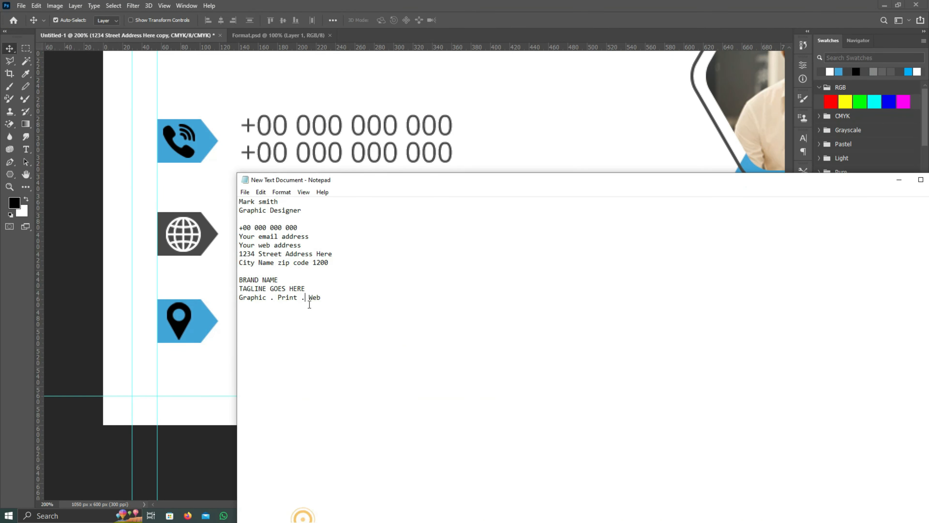
pyautogui.moveTo(239, 263); pyautogui.dragTo(319, 263)
pyautogui.hotkey('ctrl', 'c')
pyautogui.hotkey('alt', 'Tab')
pyautogui.doubleClick(369, 335)
pyautogui.hotkey('ctrl', 'v')
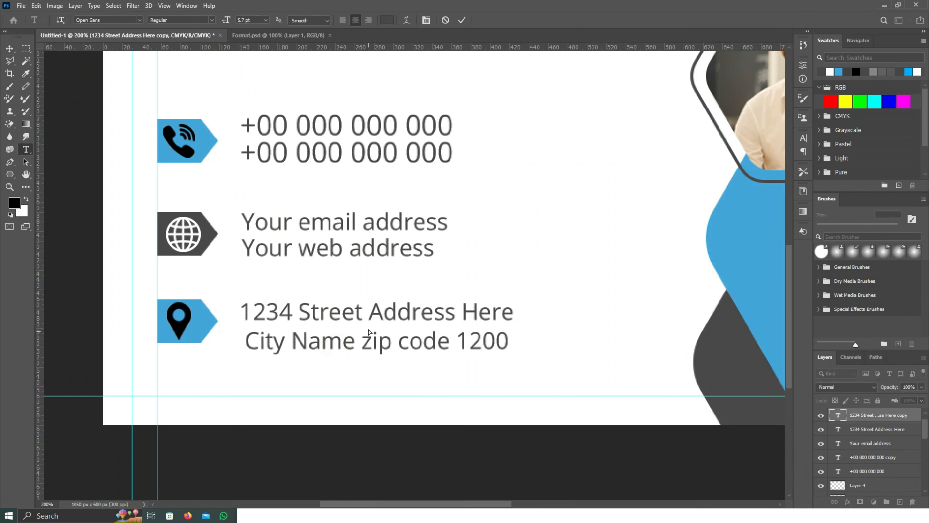
pyautogui.hotkey('ctrl', 'Return')
pyautogui.moveTo(324, 347); pyautogui.dragTo(319, 343)
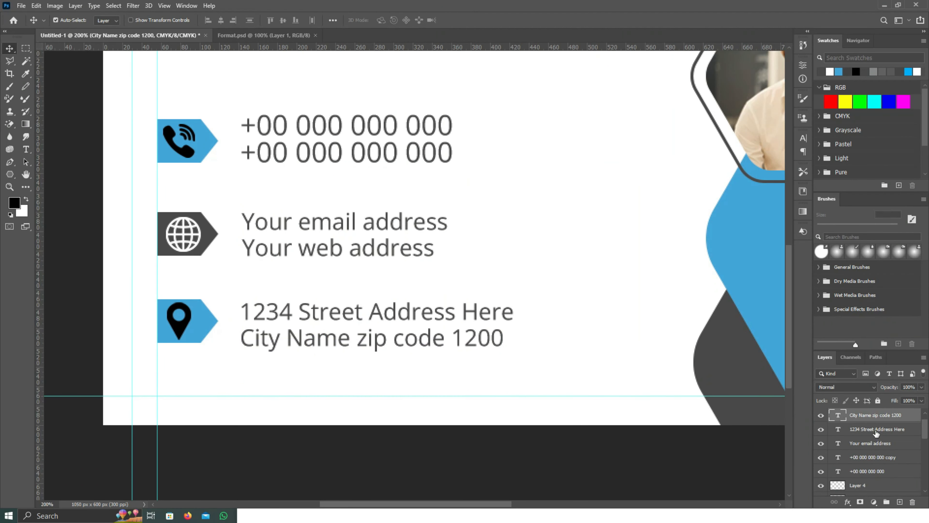
# - Select the street address and city text layers and link them together
pyautogui.keyDown('shift'); pyautogui.click(876, 432); pyautogui.keyUp('shift')
pyautogui.hotkey('ctrl', '-')
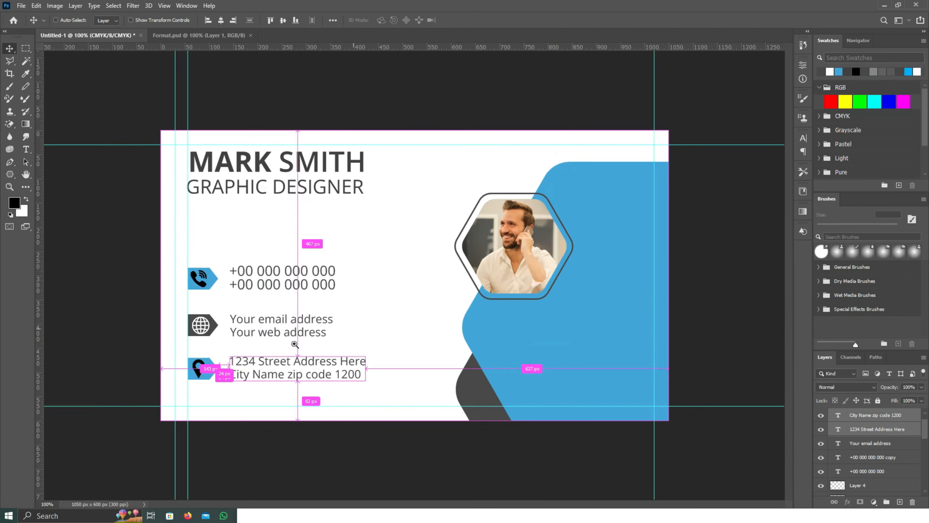
pyautogui.click(295, 344)
pyautogui.rightClick(885, 429)
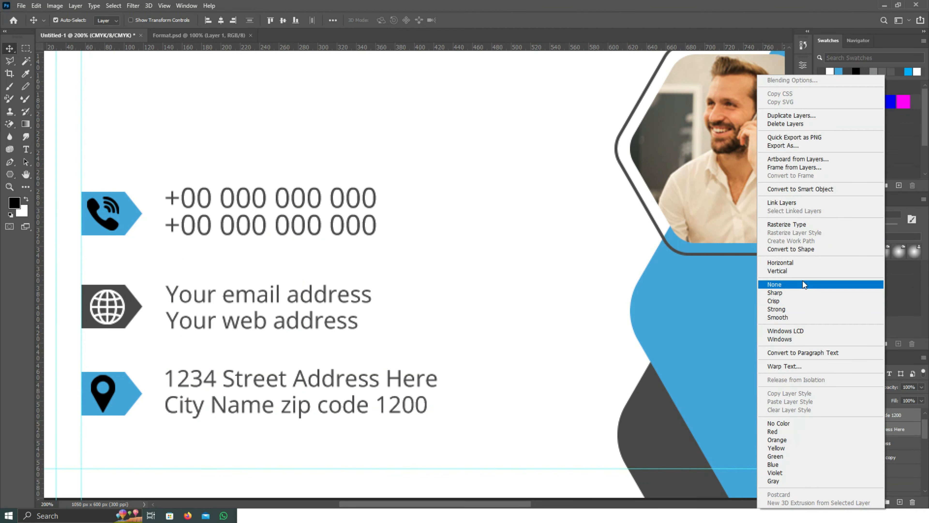
pyautogui.click(804, 317)
# - Select the email and web address text layers and link them together
pyautogui.click(363, 299)
pyautogui.click(226, 298)
pyautogui.rightClick(286, 327)
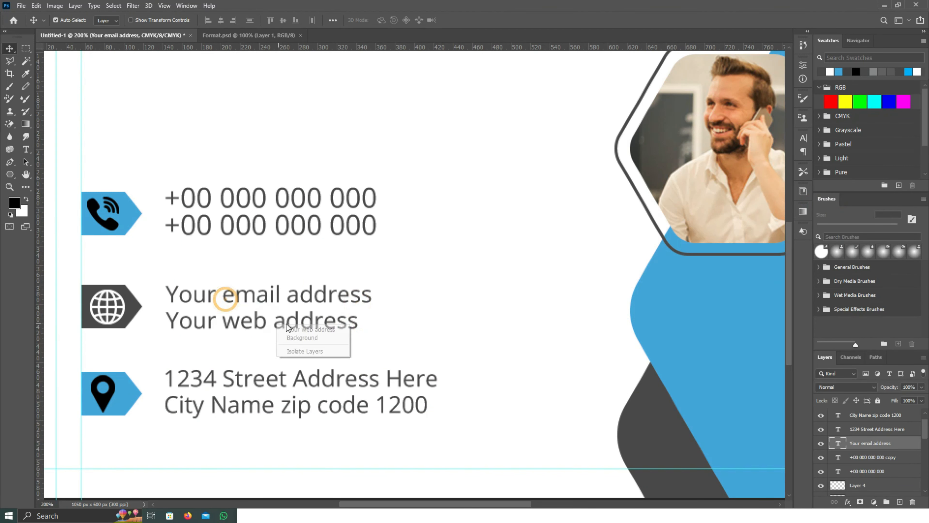
pyautogui.click(286, 328)
pyautogui.keyDown('shift'); pyautogui.click(363, 297); pyautogui.keyUp('shift')
pyautogui.rightClick(349, 327)
pyautogui.rightClick(891, 451)
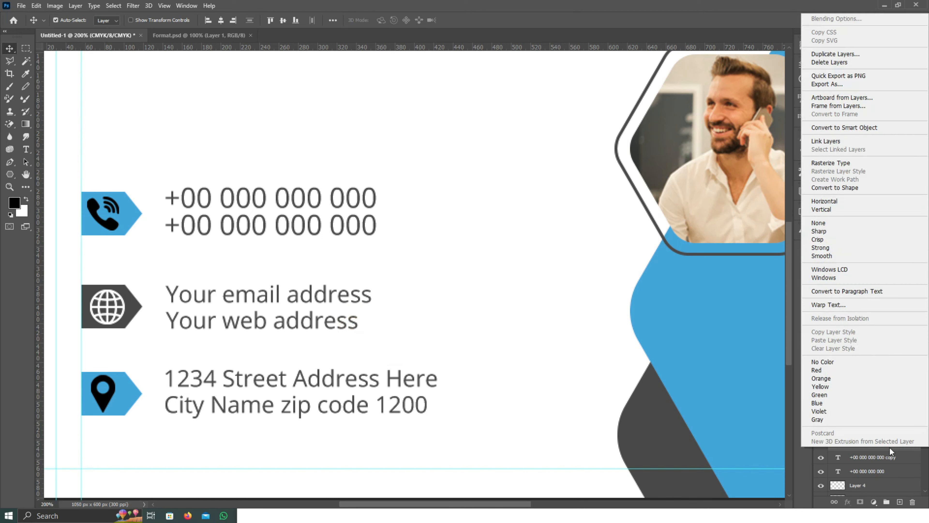
pyautogui.click(328, 332)
# - Select the two phone number text layers and link them together
pyautogui.click(317, 222)
pyautogui.keyDown('shift'); pyautogui.click(331, 197); pyautogui.keyUp('shift')
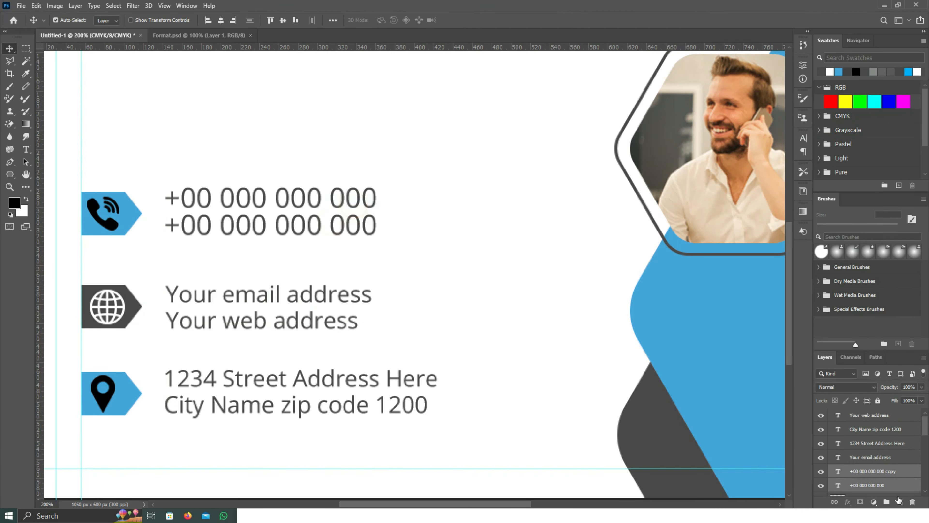
pyautogui.rightClick(885, 485)
# - Move the globe marker with its icon and the email and web address lines up closer to the phone block
pyautogui.rightClick(134, 316)
pyautogui.click(146, 317)
pyautogui.moveTo(137, 311); pyautogui.dragTo(137, 290)
pyautogui.moveTo(266, 286); pyautogui.dragTo(268, 270)
# - Move the location marker, its pin icon and the address lines up to even out the spacing of the contact rows
pyautogui.moveTo(129, 396)
pyautogui.mouseDown()
pyautogui.moveTo(131, 377)
pyautogui.moveTo(124, 411)
pyautogui.moveTo(124, 395)
pyautogui.mouseUp()
pyautogui.rightClick(124, 357)
pyautogui.click(136, 357)
pyautogui.keyDown('shift'); pyautogui.click(870, 429); pyautogui.keyUp('shift')
pyautogui.rightClick(870, 429)
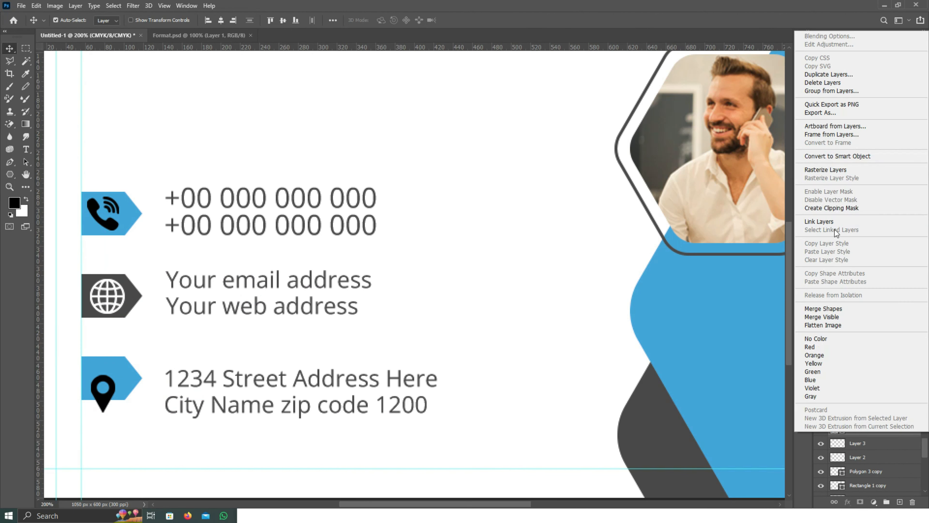
pyautogui.rightClick(111, 396)
pyautogui.click(124, 402)
pyautogui.click(286, 380)
# - Recolour the first name in the heading with the blue sampled from the large hexagon
pyautogui.hotkey('ctrl', '1')
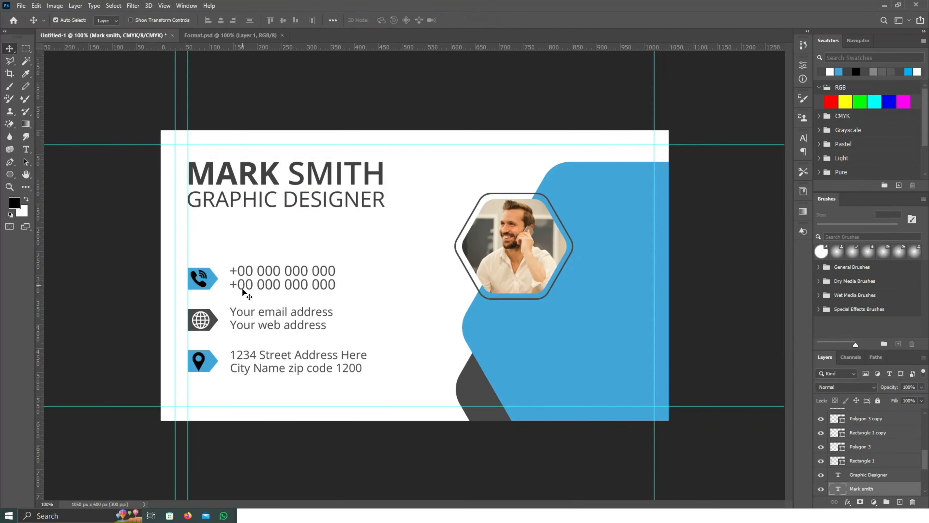
pyautogui.keyDown('ctrl'); pyautogui.click(277, 322); pyautogui.keyUp('ctrl')
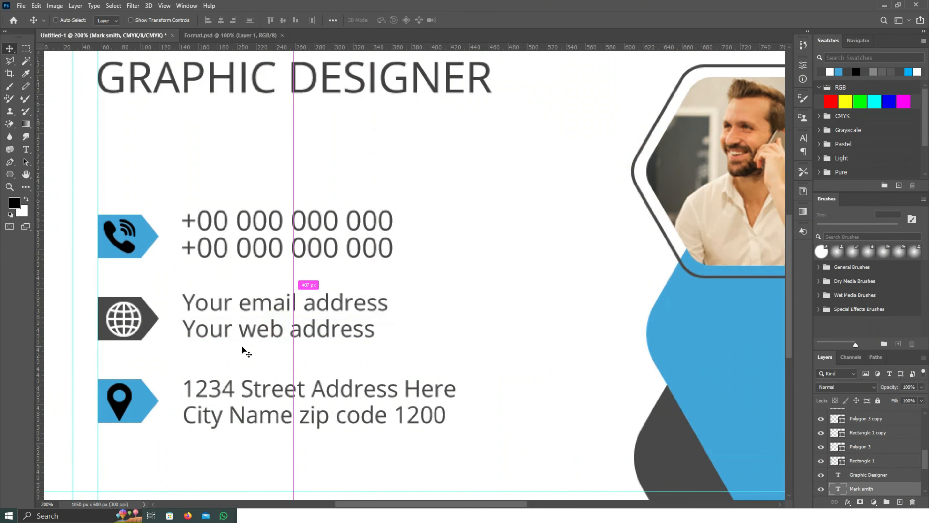
pyautogui.hotkey('ctrl', '1')
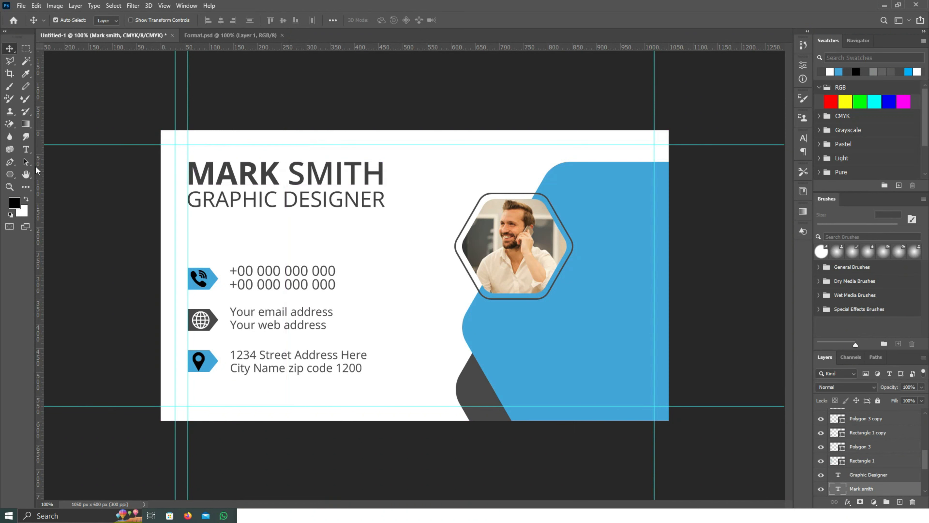
pyautogui.click(25, 149)
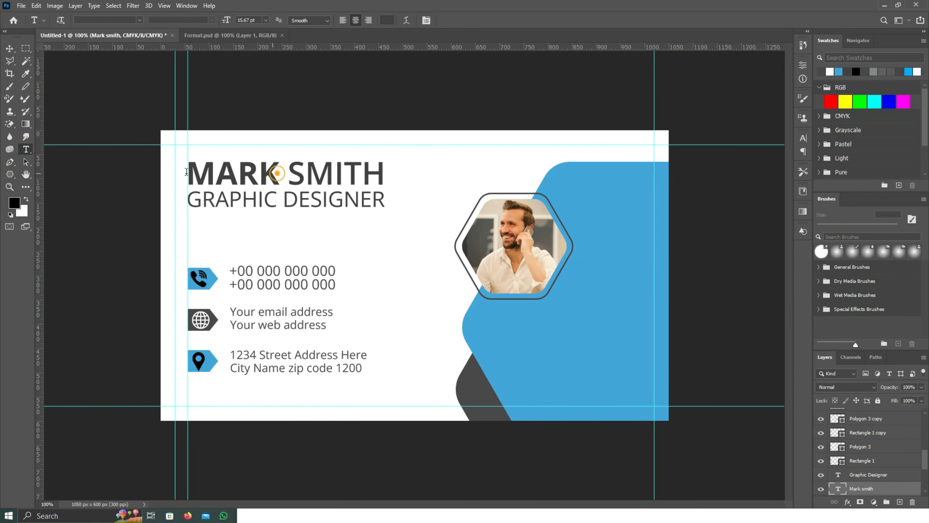
pyautogui.moveTo(187, 172); pyautogui.dragTo(277, 173)
pyautogui.click(387, 20)
pyautogui.click(608, 231)
pyautogui.click(886, 249)
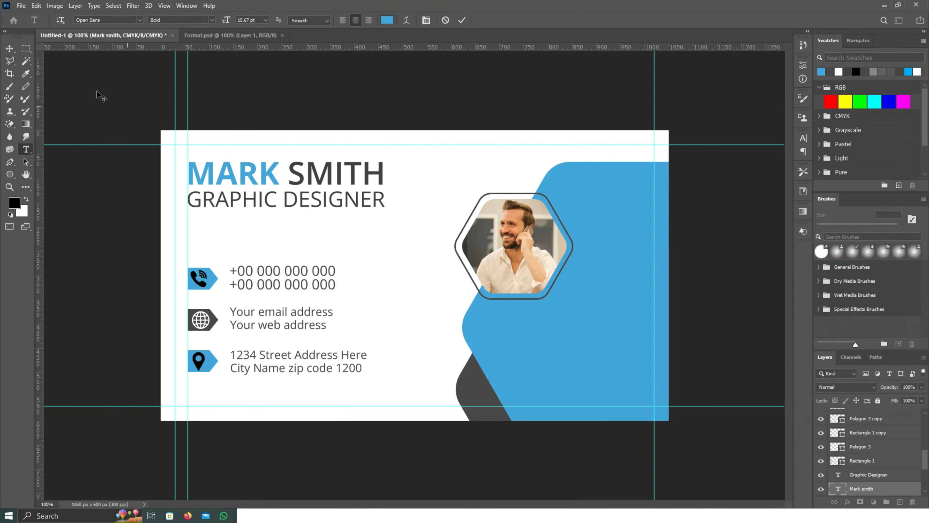
pyautogui.click(10, 50)
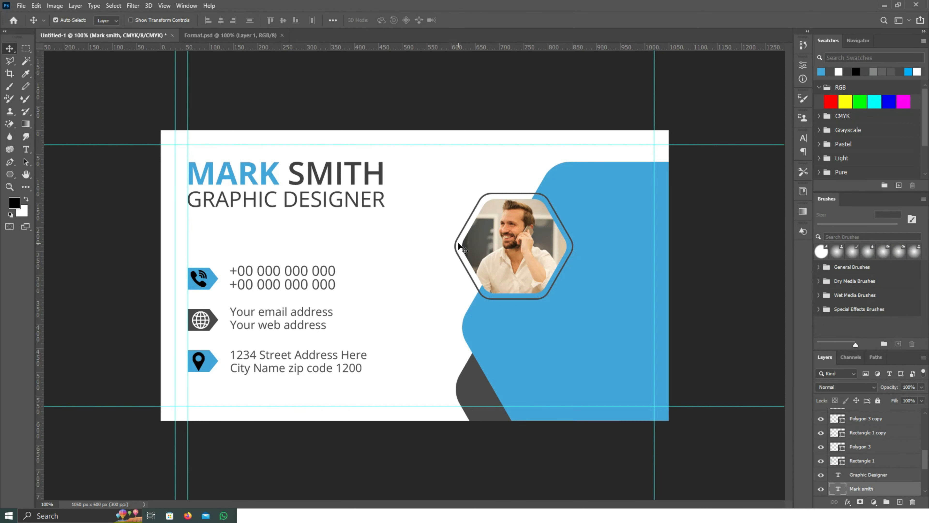
# - Draw a six-sided polygon about 60 x 52 px just outside the upper-left edge of the portrait's hexagon outline
pyautogui.hotkey('ctrl', '-')
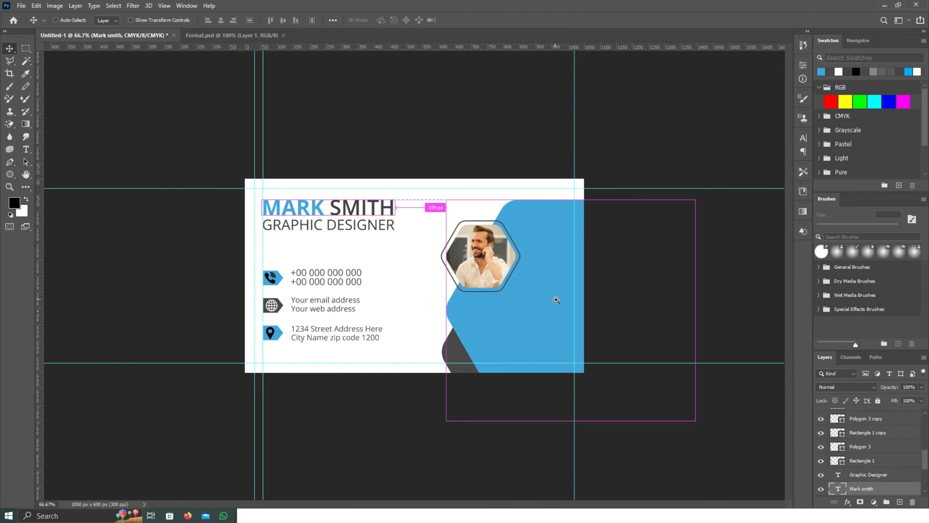
pyautogui.keyDown('ctrl'); pyautogui.click(452, 275); pyautogui.keyUp('ctrl')
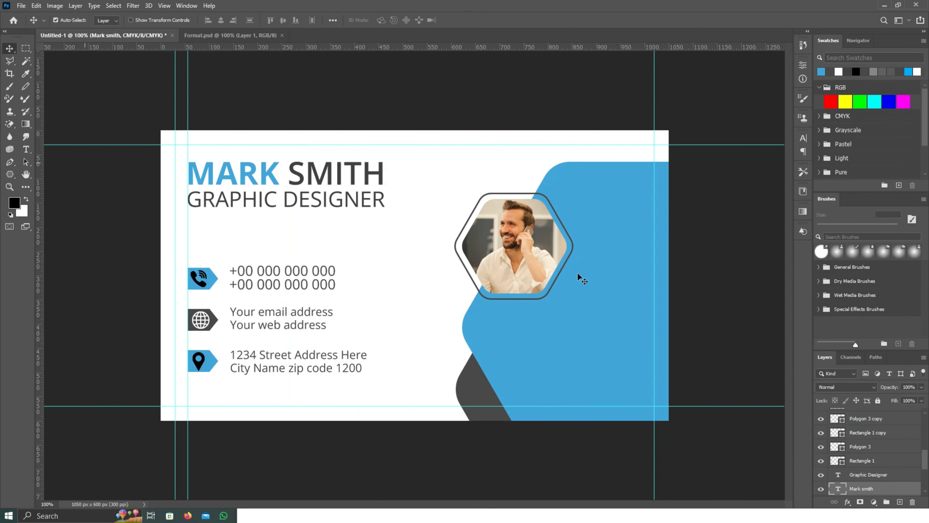
pyautogui.keyDown('ctrl'); pyautogui.click(487, 233); pyautogui.keyUp('ctrl')
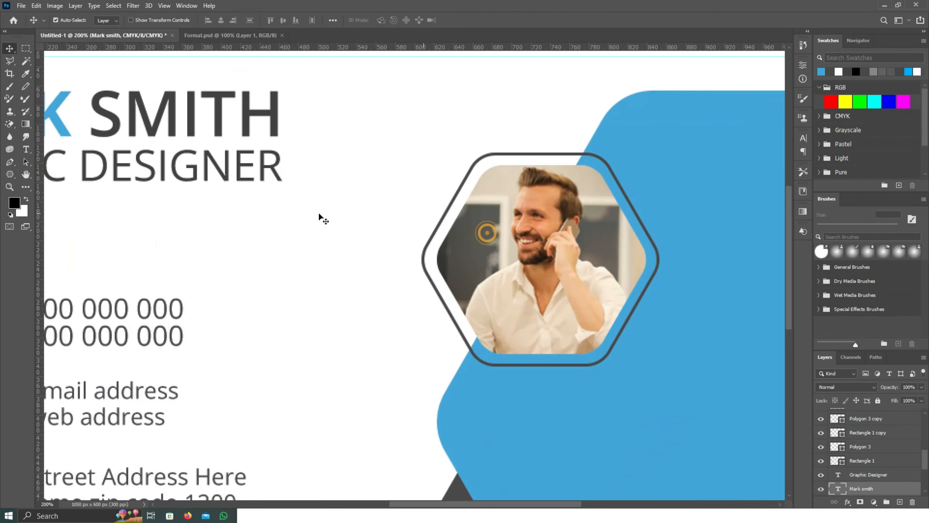
pyautogui.click(10, 175)
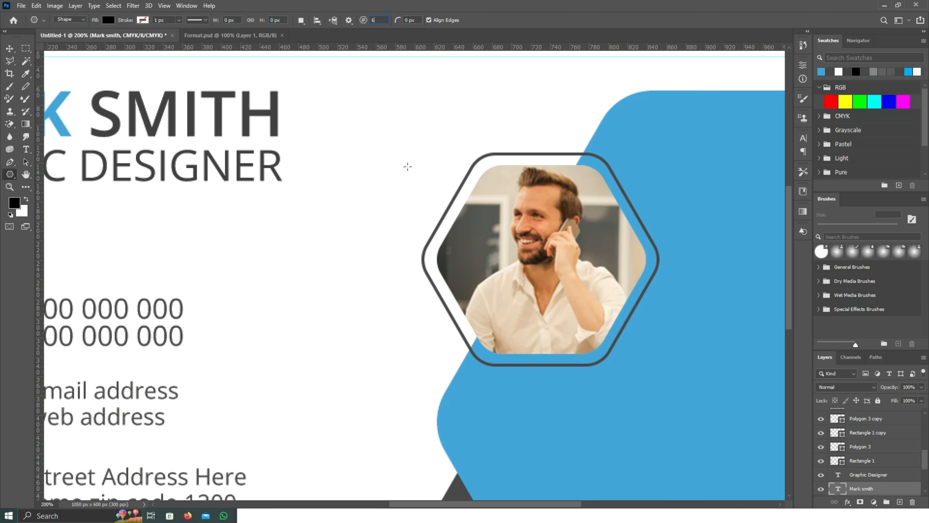
pyautogui.moveTo(408, 167); pyautogui.dragTo(437, 192)
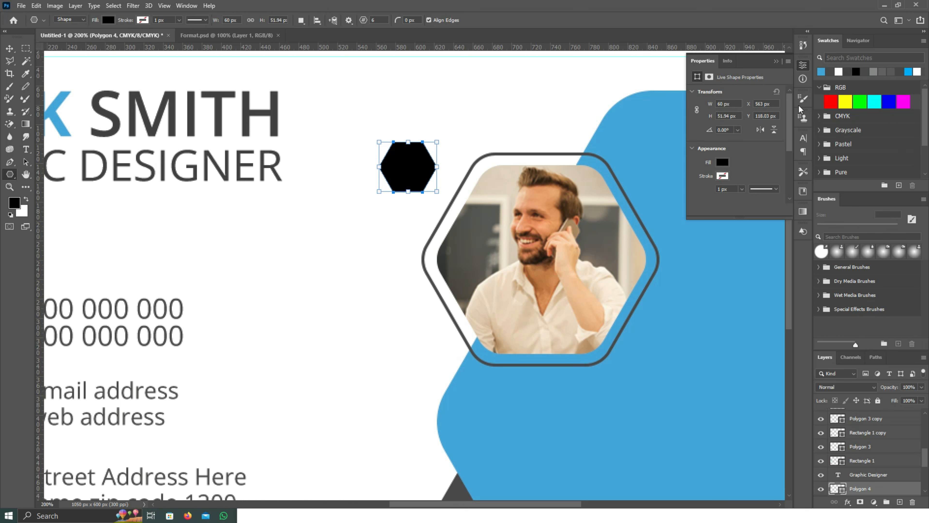
pyautogui.click(776, 62)
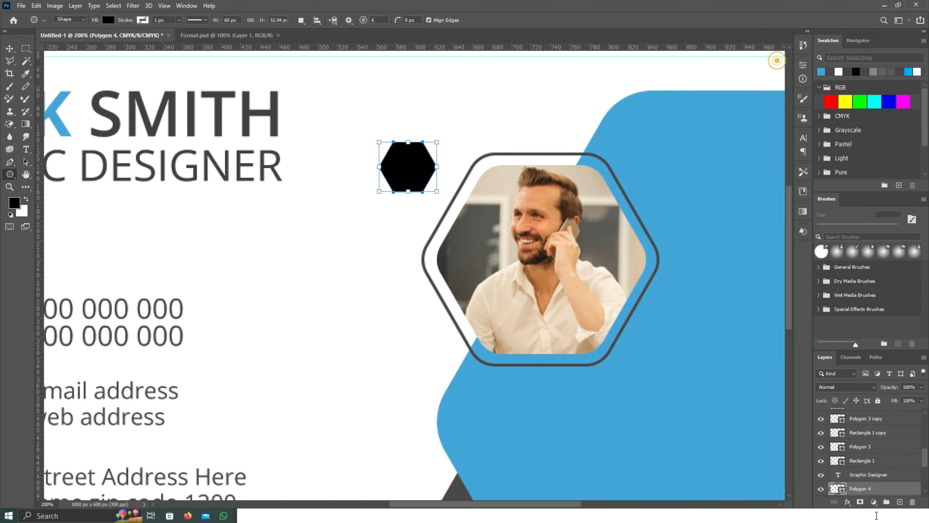
# - Fill the new small hexagon with the blue sampled from the large hexagon
pyautogui.doubleClick(844, 491)
pyautogui.click(570, 429)
pyautogui.click(893, 249)
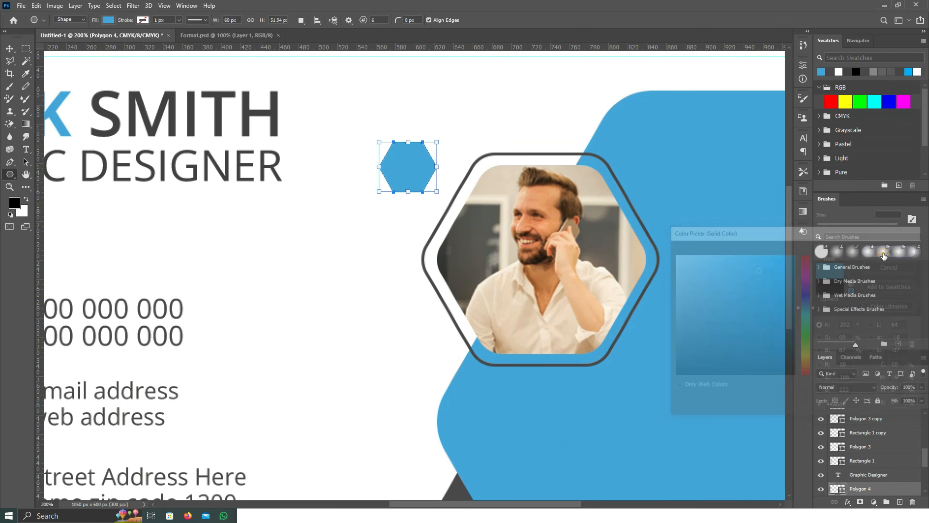
# - Scale the blue hexagon to about 33% and place it on the upper-left edge of the portrait's outline
pyautogui.press('v')
pyautogui.scroll(1, 400, 161)
pyautogui.moveTo(400, 156); pyautogui.dragTo(456, 192)
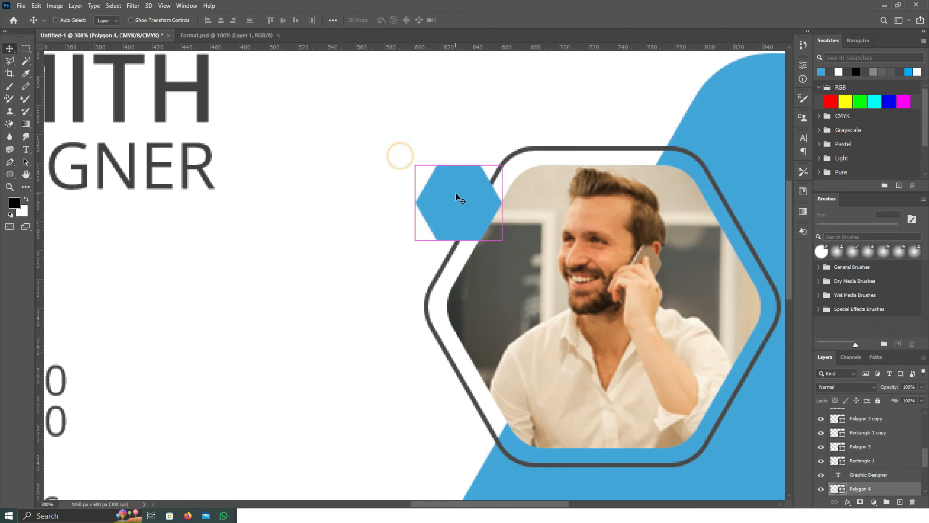
pyautogui.hotkey('ctrl', 't')
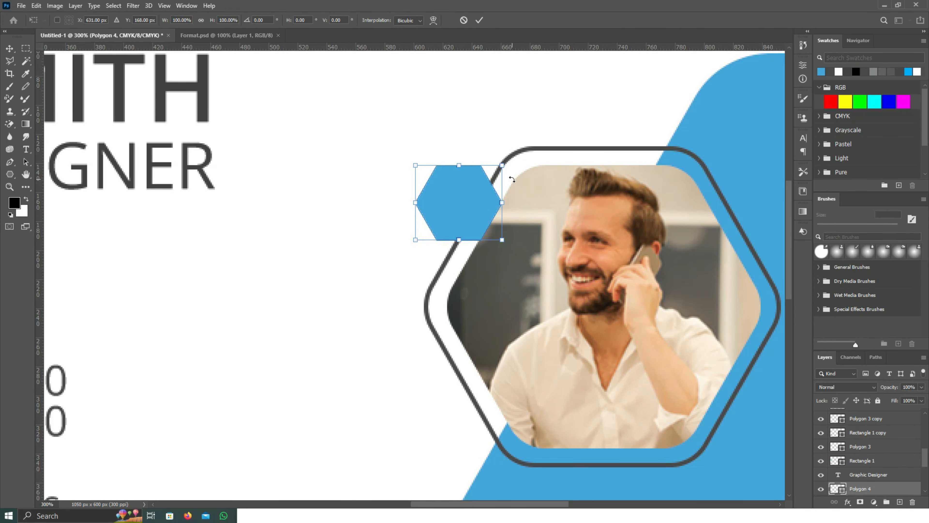
pyautogui.moveTo(502, 163); pyautogui.dragTo(488, 194)
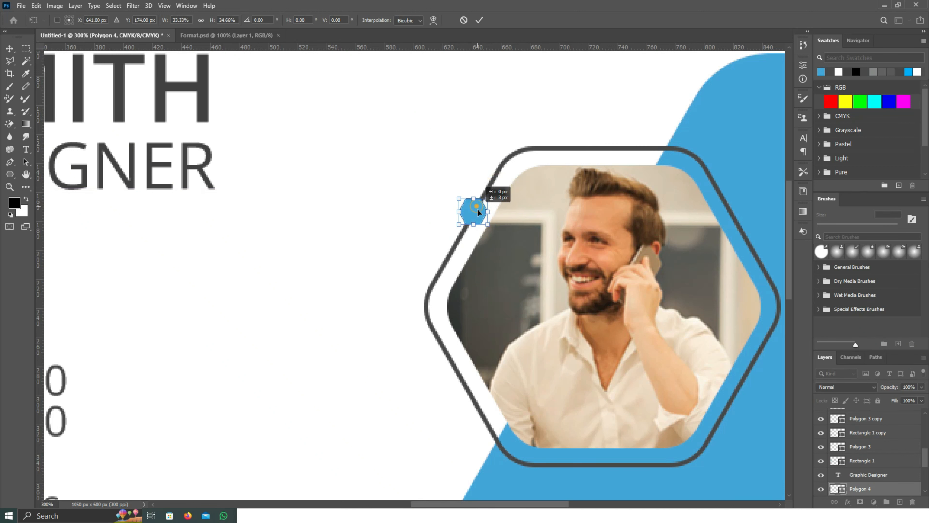
pyautogui.press('Return')
# - Duplicate the small blue hexagon onto the lower-right edge of the portrait's hexagon outline
pyautogui.hotkey('ctrl', '-')
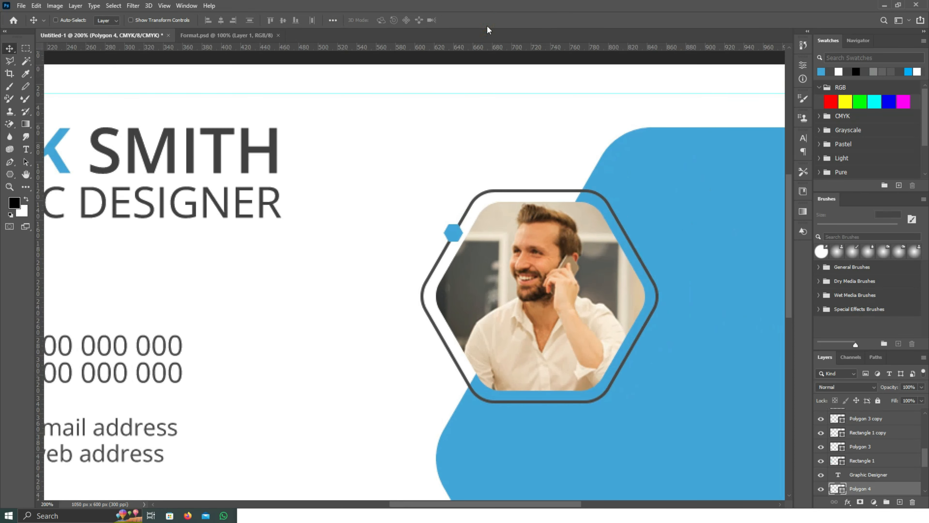
pyautogui.moveTo(457, 232); pyautogui.dragTo(628, 365)
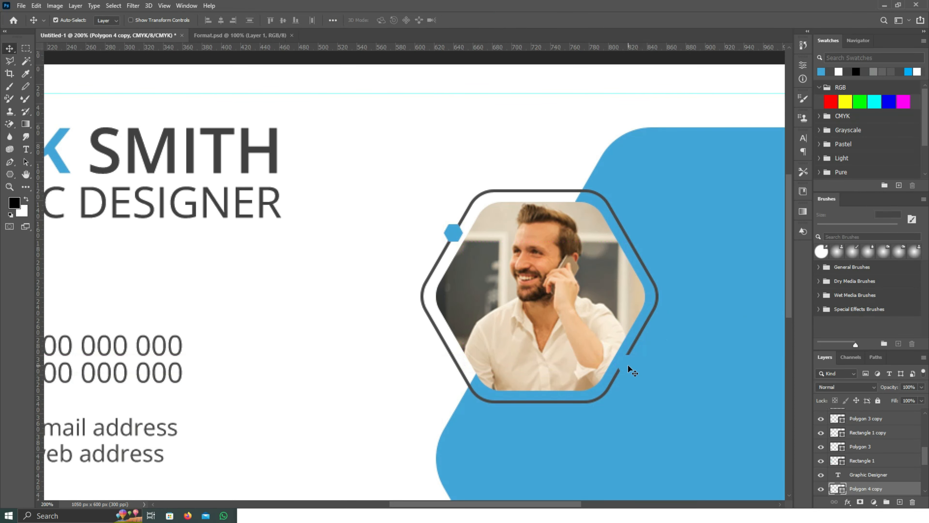
pyautogui.scroll(-2, 626, 363)
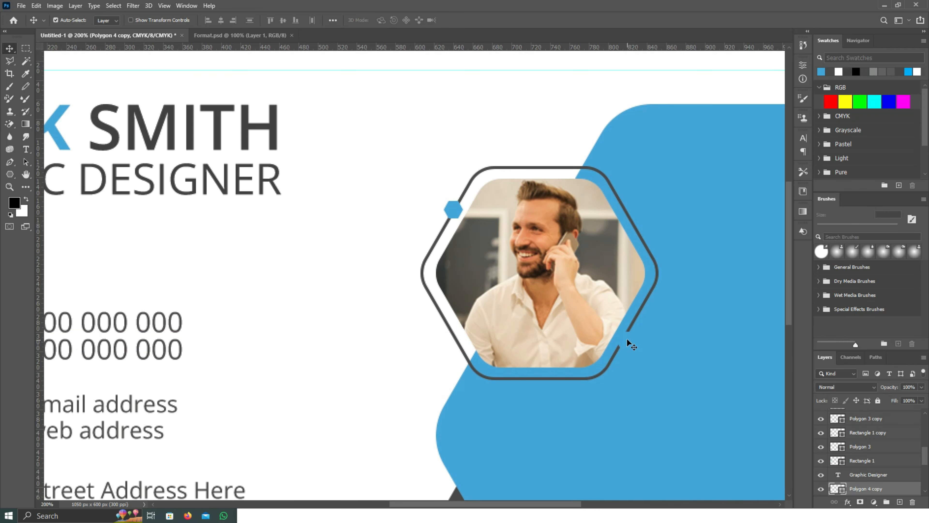
# - Fill the small hexagon on the outline's lower-right edge with white and slightly enlarge the portrait with its outline and small hexagons
pyautogui.doubleClick(838, 490)
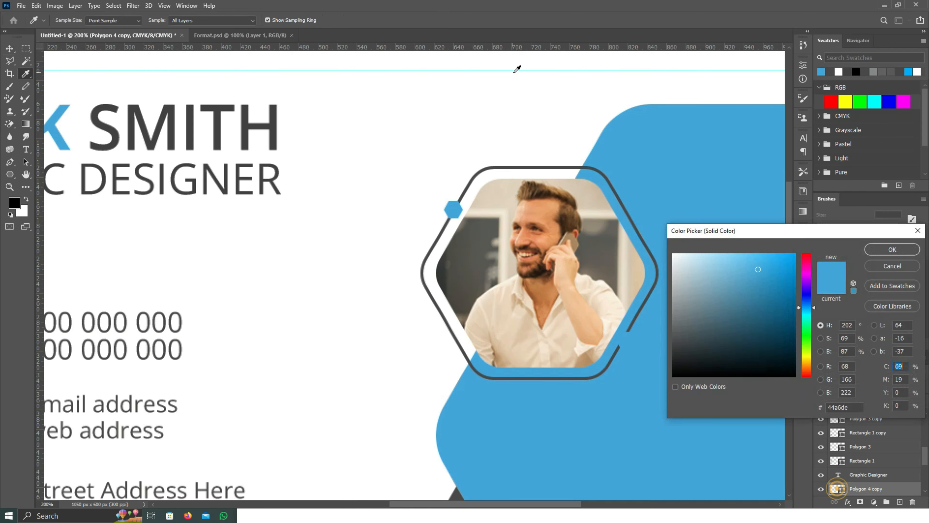
pyautogui.click(520, 102)
pyautogui.moveTo(626, 340); pyautogui.dragTo(625, 333)
pyautogui.hotkey('ctrl', '-')
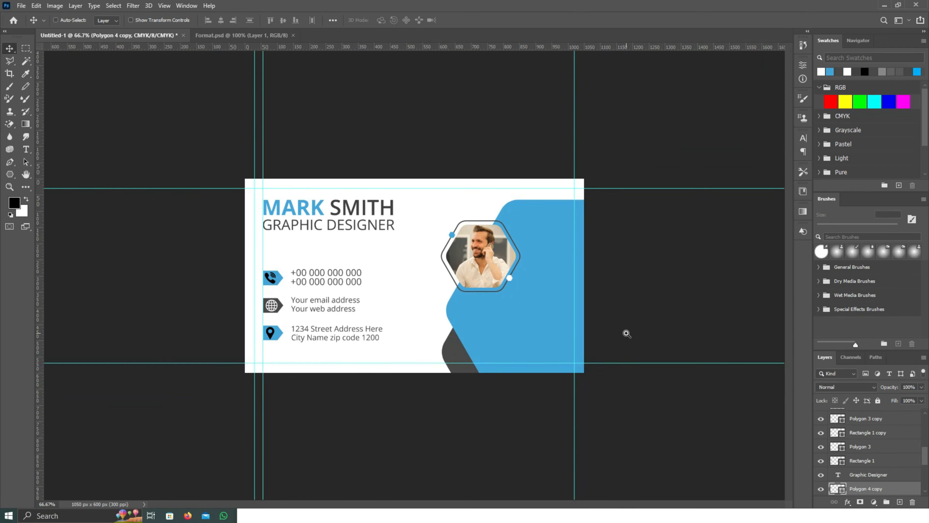
pyautogui.moveTo(502, 307); pyautogui.dragTo(520, 312)
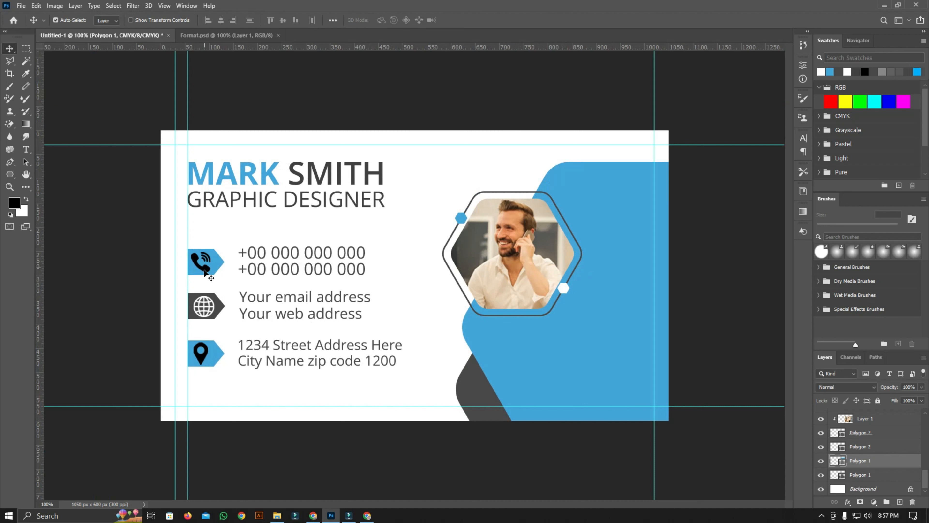
# - Select the phone icon's layer on the first contact marker
pyautogui.rightClick(203, 271)
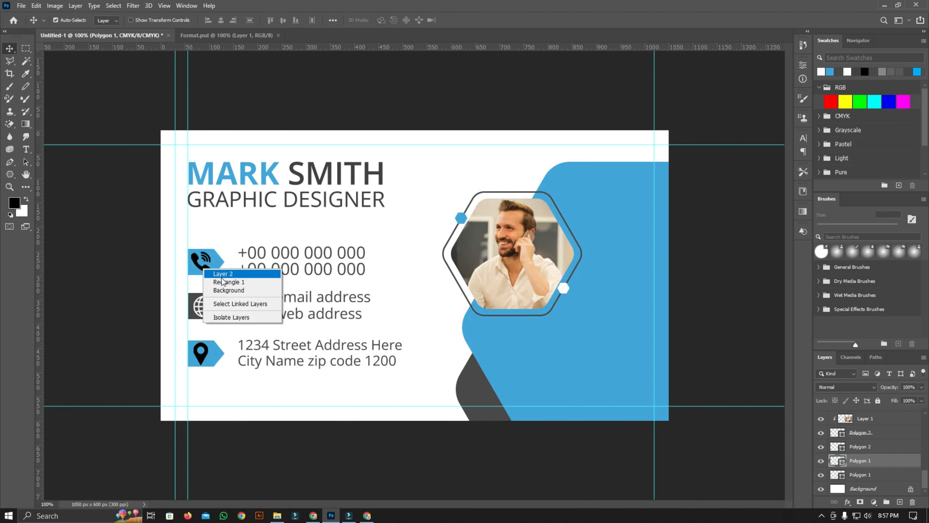
pyautogui.click(227, 274)
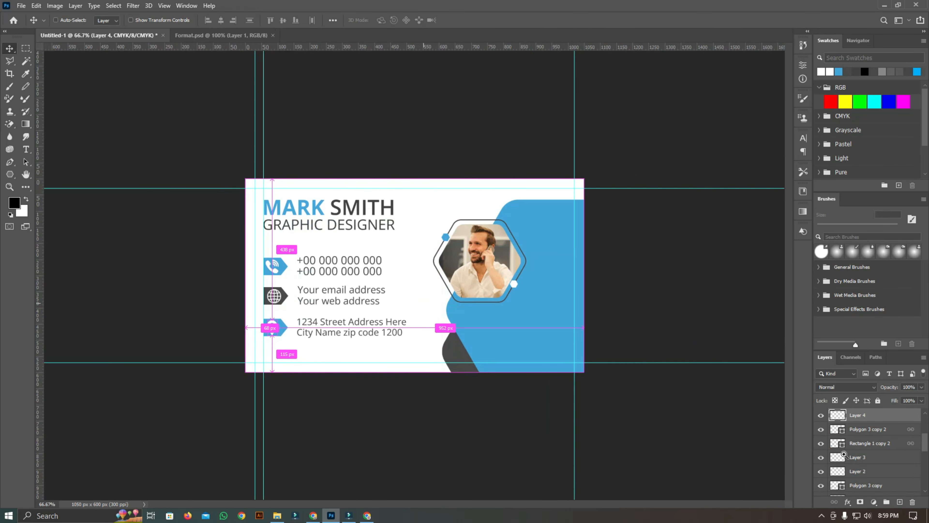
# - Group the portrait photo, its outline, the small hexagons and the large background hexagons into one layer group
pyautogui.press('ctrl')
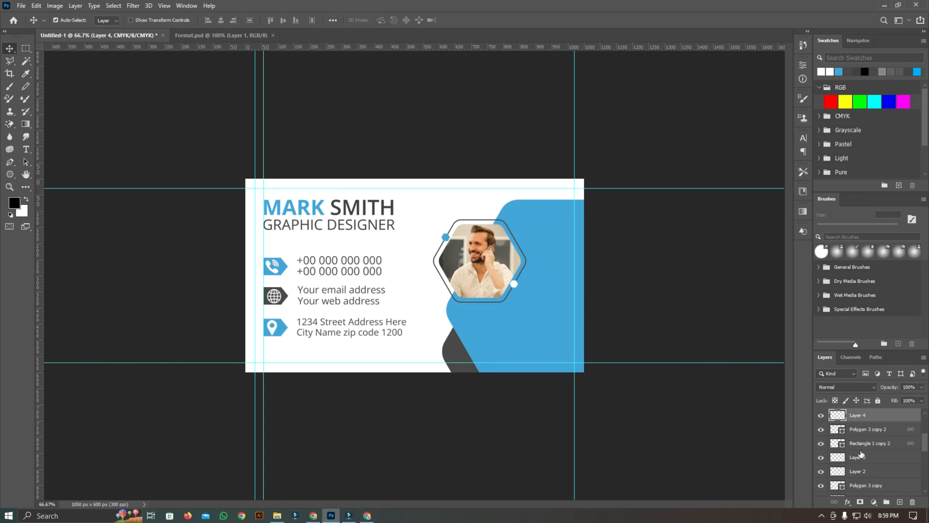
pyautogui.rightClick(481, 256)
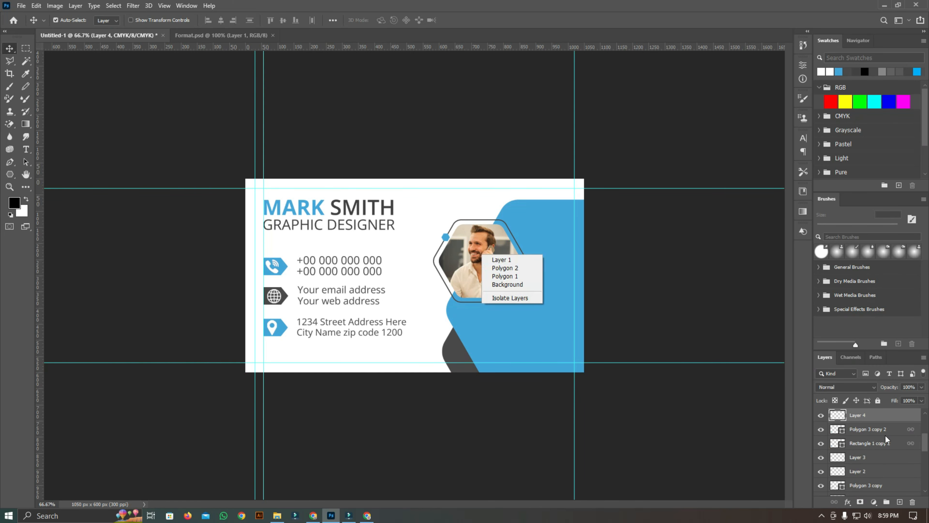
pyautogui.click(880, 424)
pyautogui.scroll(-5, 877, 439)
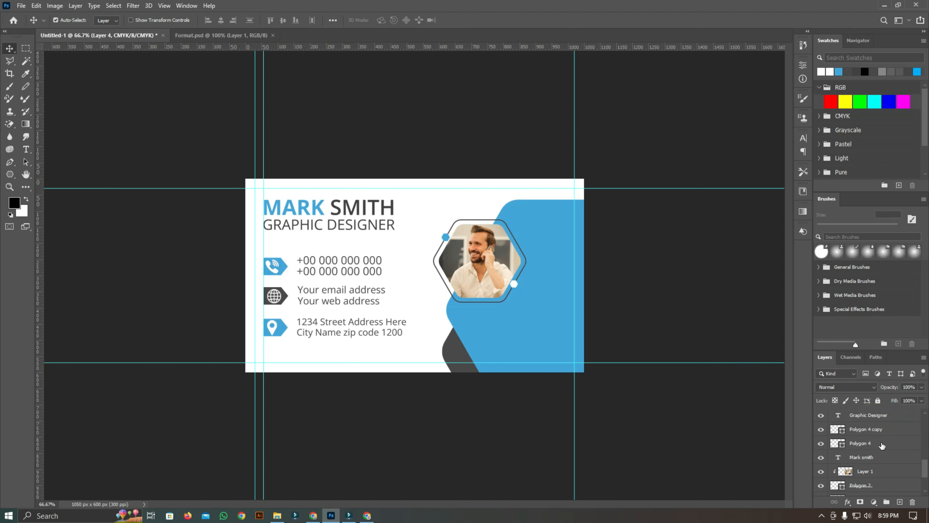
pyautogui.click(871, 429)
pyautogui.scroll(-2, 874, 445)
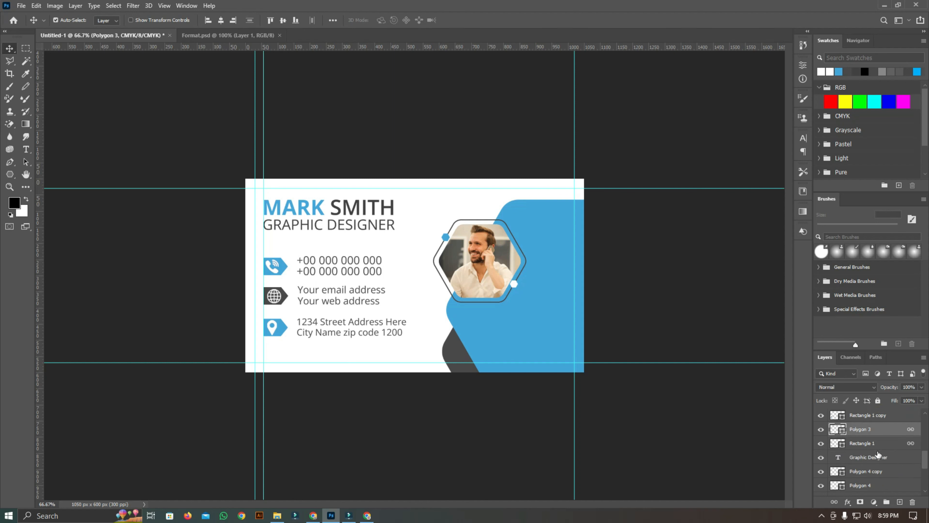
pyautogui.scroll(-3, 916, 478)
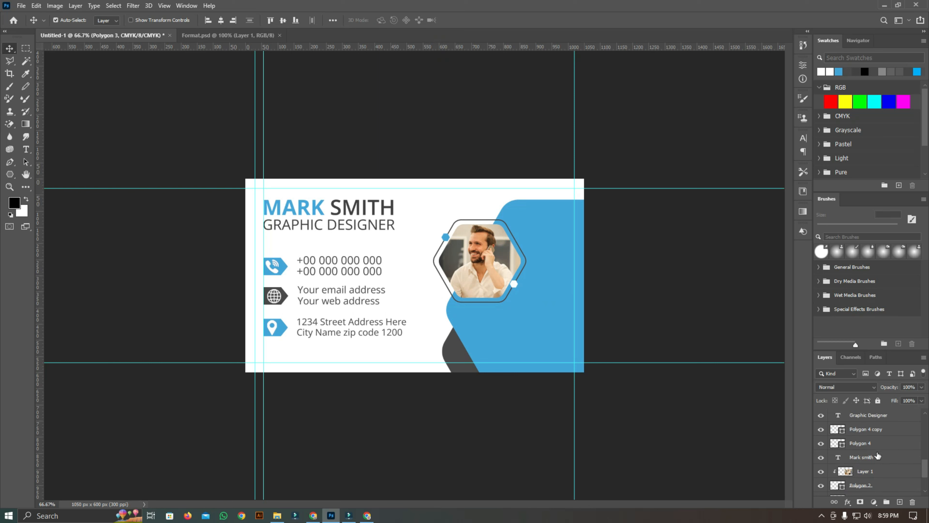
pyautogui.hotkey('ctrl', 'g')
pyautogui.click(869, 475)
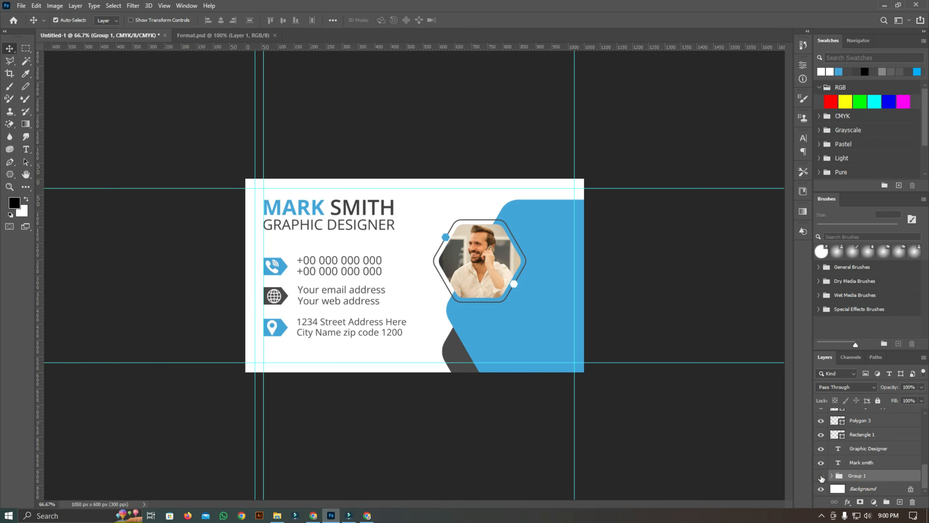
pyautogui.click(821, 475)
pyautogui.click(821, 475)
# - Group every layer above the white background, from the contact texts down to the hexagon group, into one group
pyautogui.scroll(4, 860, 440)
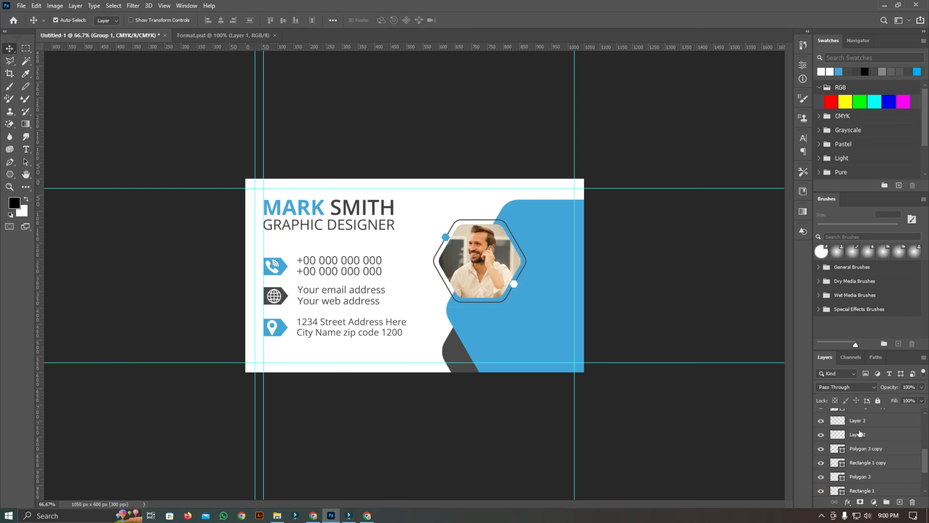
pyautogui.scroll(2, 860, 433)
pyautogui.click(868, 417)
pyautogui.scroll(2, 872, 458)
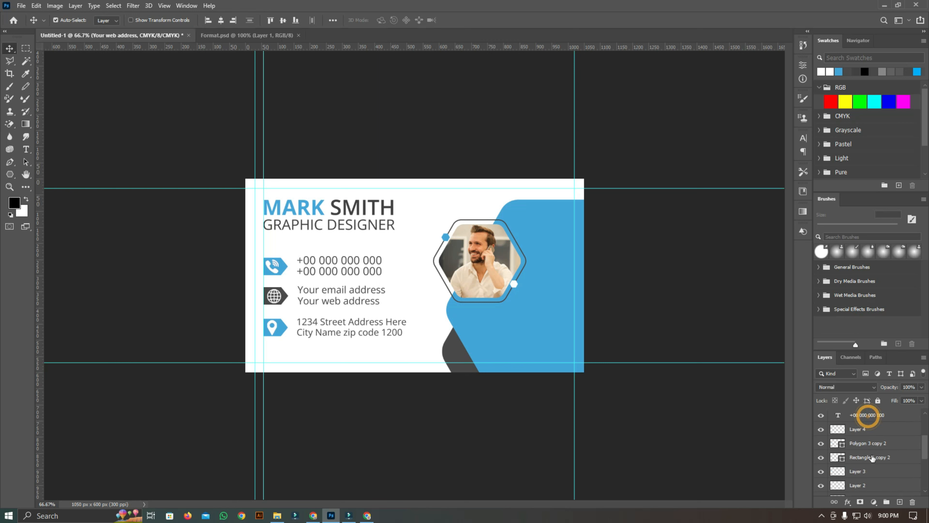
pyautogui.scroll(-5, 873, 458)
pyautogui.keyDown('shift'); pyautogui.click(871, 478); pyautogui.keyUp('shift')
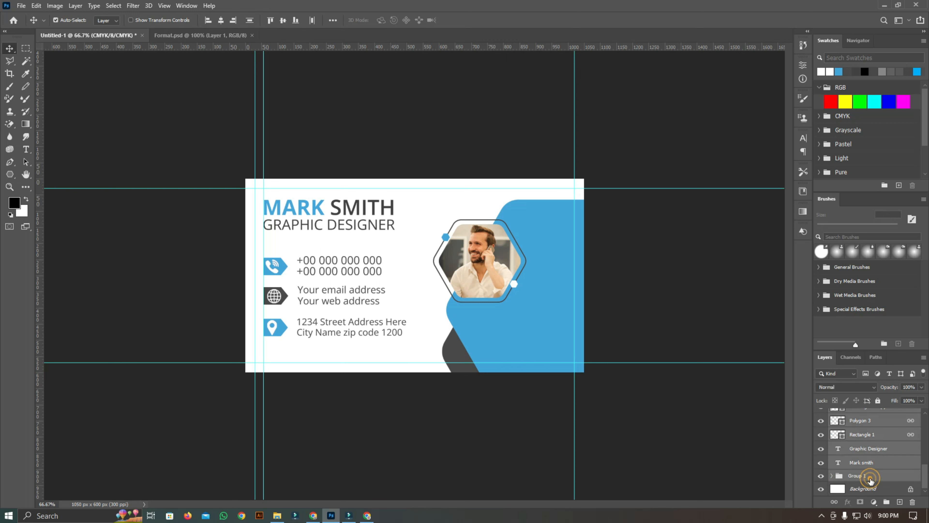
pyautogui.hotkey('ctrl', 'g')
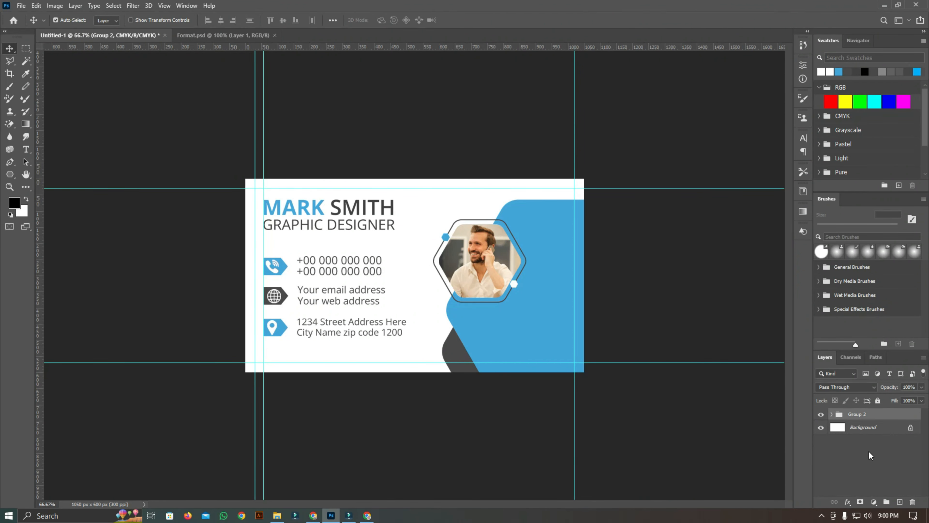
# - Hide the card's front-side group and remove the inner vertical guide near the left margin
pyautogui.hotkey('ctrl', '-')
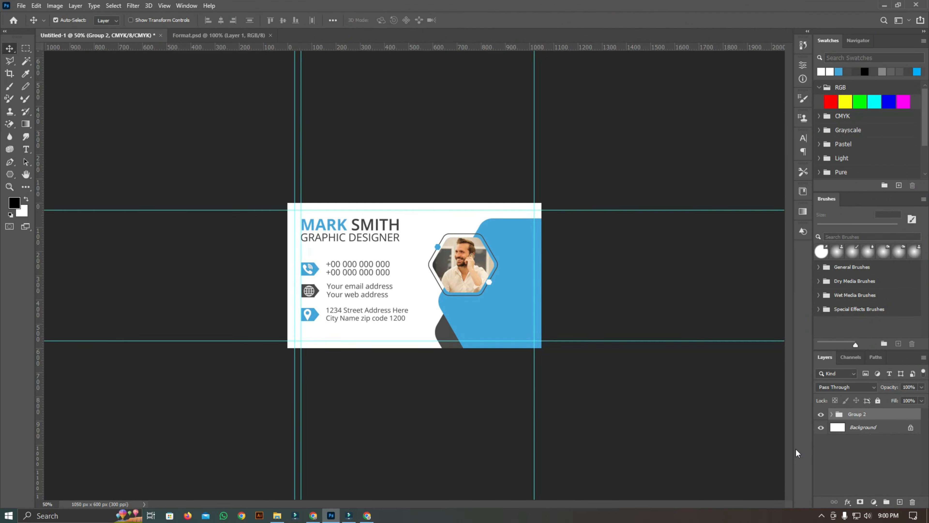
pyautogui.click(822, 414)
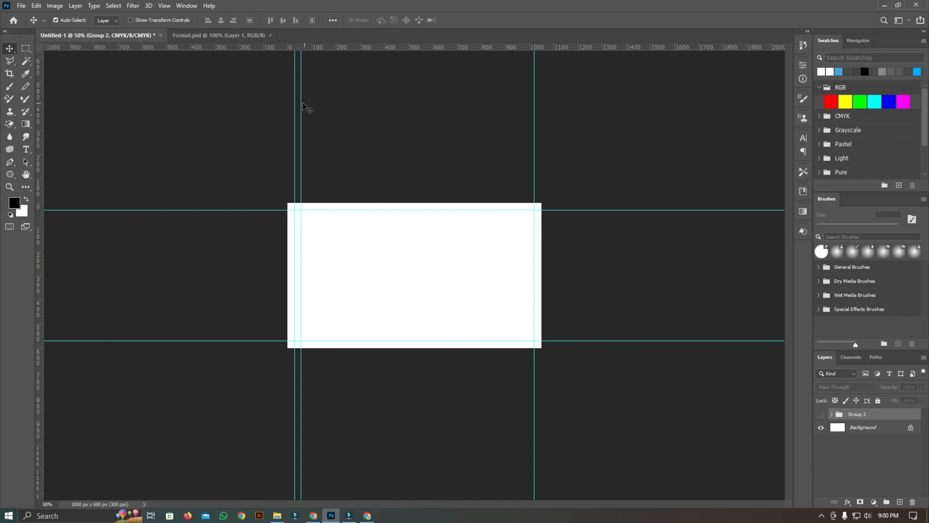
pyautogui.moveTo(301, 104); pyautogui.dragTo(36, 123)
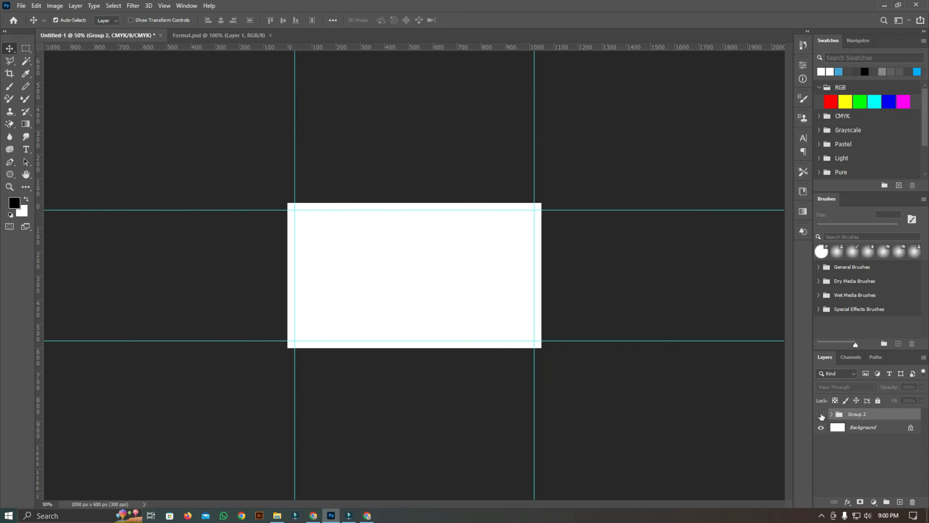
pyautogui.click(320, 252)
pyautogui.hotkey('ctrl', '+')
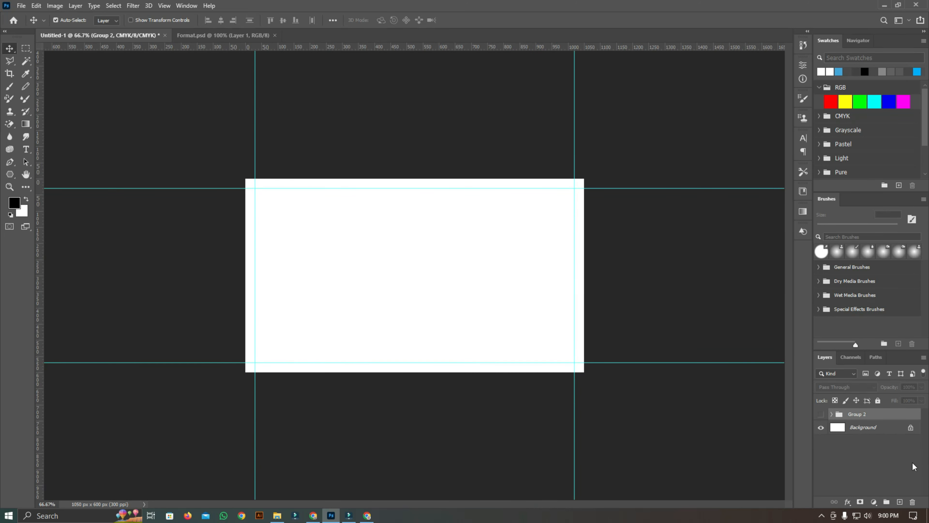
# - Duplicate the nested portrait and hexagon group out of the hidden front-side group to the top of the layer stack
pyautogui.click(832, 414)
pyautogui.scroll(-3, 871, 469)
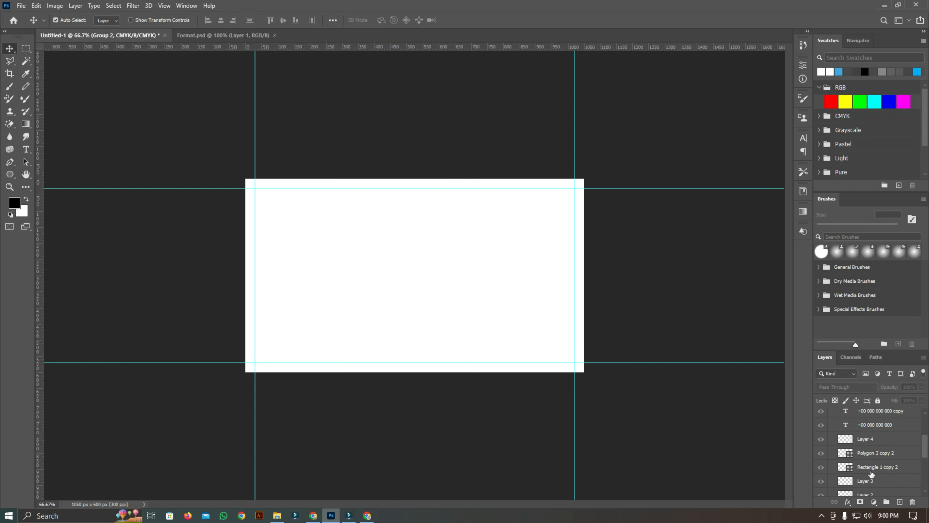
pyautogui.scroll(-1, 873, 477)
pyautogui.click(877, 476)
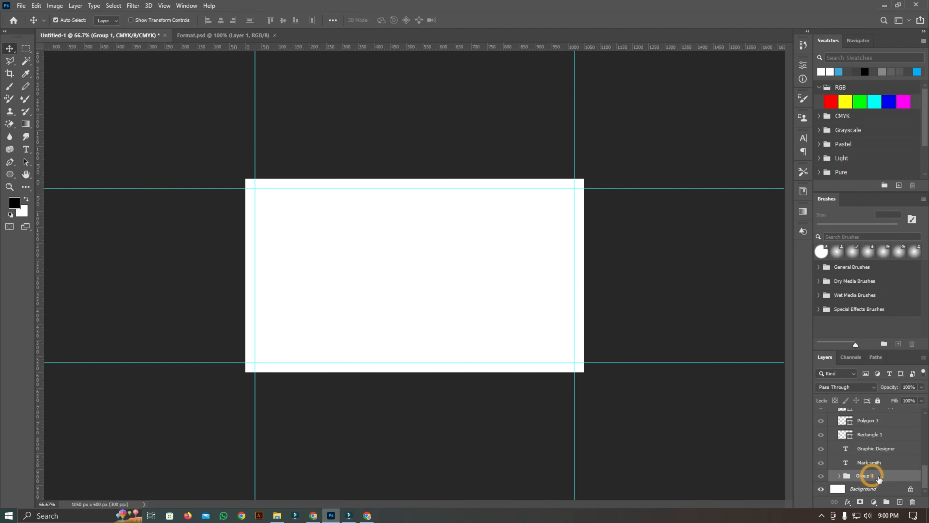
pyautogui.moveTo(880, 476); pyautogui.dragTo(881, 397)
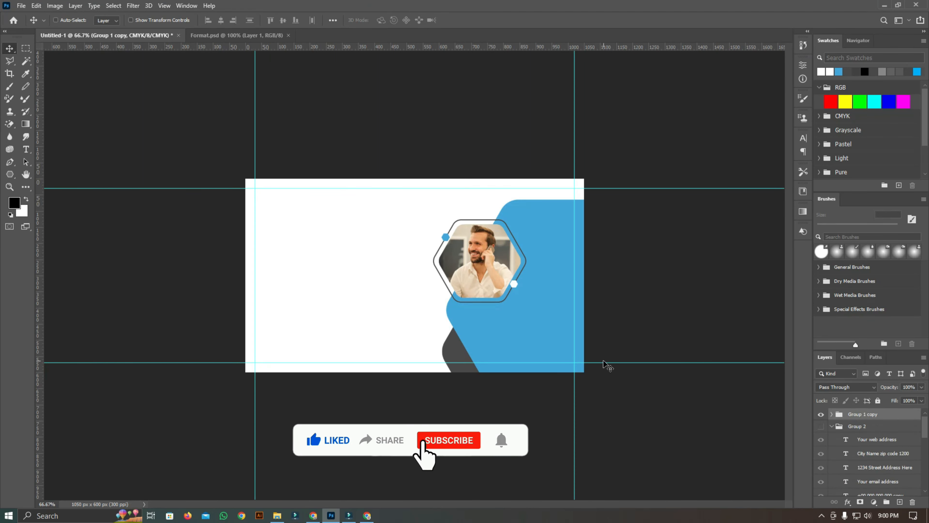
# - Flip the duplicated hexagon group horizontally and move it to the card's left edge
pyautogui.hotkey('ctrl', 't')
pyautogui.rightClick(524, 342)
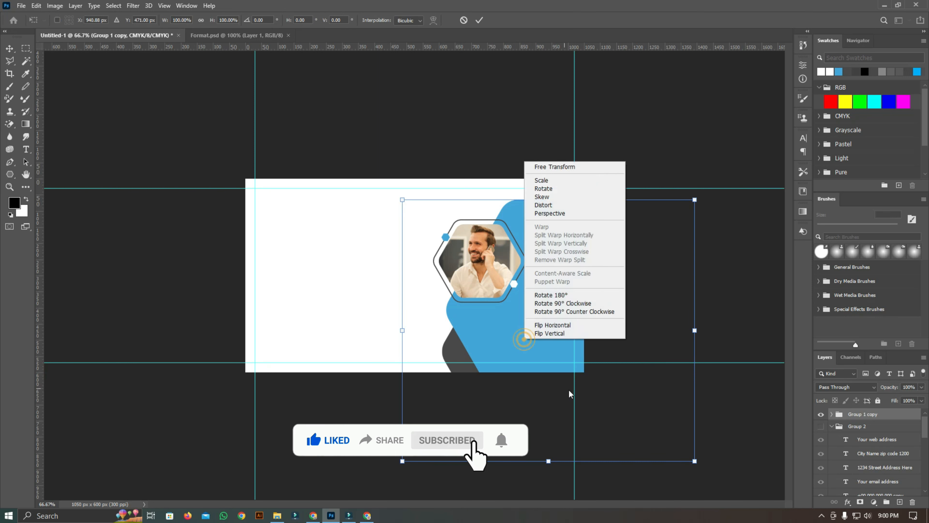
pyautogui.click(574, 325)
pyautogui.moveTo(537, 326); pyautogui.dragTo(293, 320)
pyautogui.press('Return')
# - Place the business-conference-room photo above the portrait in the duplicated group and clip it to the hexagon
pyautogui.click(832, 426)
pyautogui.click(832, 414)
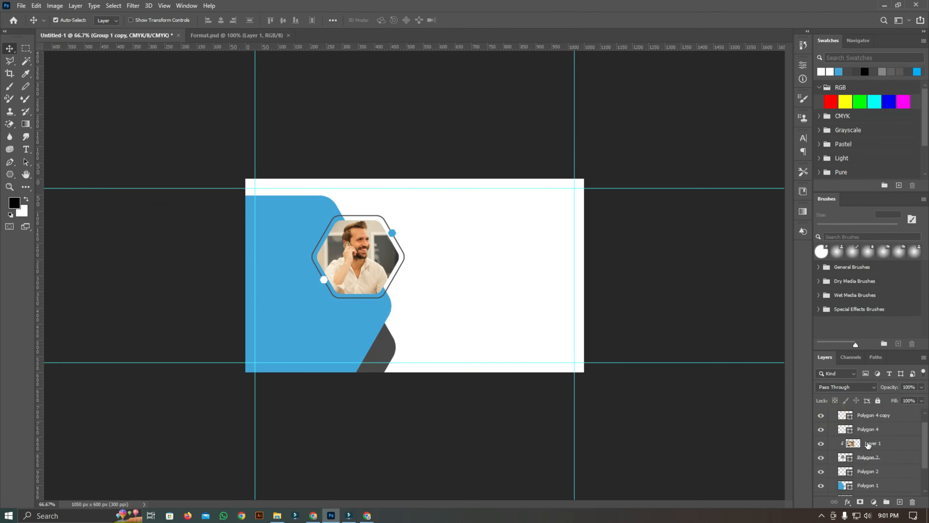
pyautogui.click(874, 443)
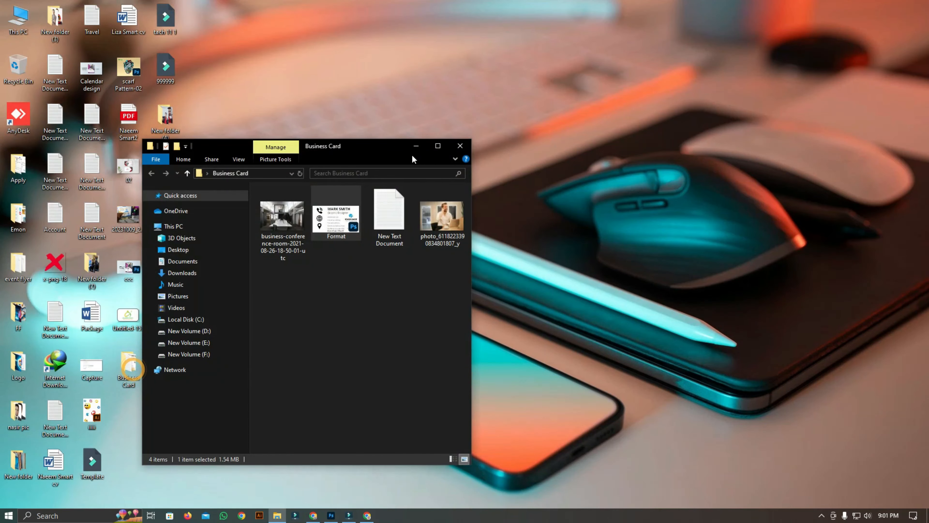
pyautogui.doubleClick(433, 143)
pyautogui.moveTo(136, 96); pyautogui.dragTo(360, 313)
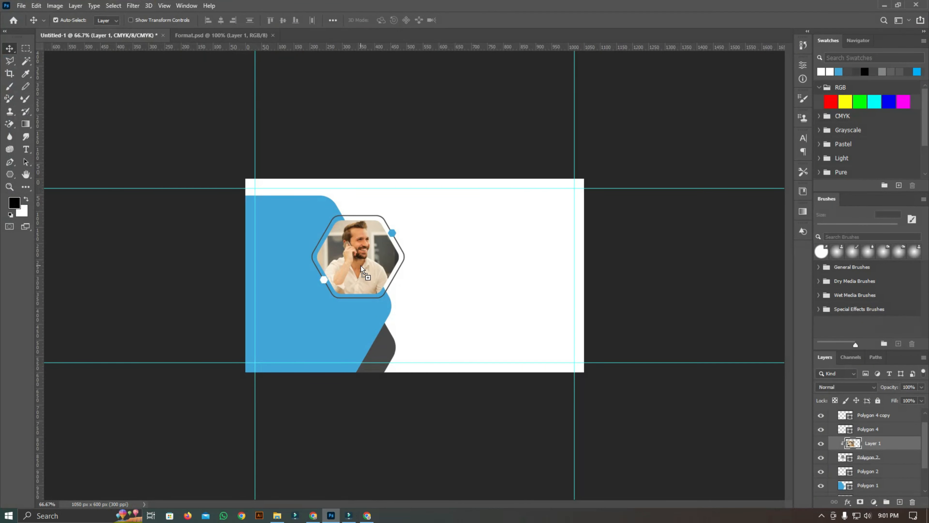
pyautogui.moveTo(447, 294); pyautogui.dragTo(420, 276)
pyautogui.press('Return')
pyautogui.keyDown('alt'); pyautogui.click(882, 450); pyautogui.keyUp('alt')
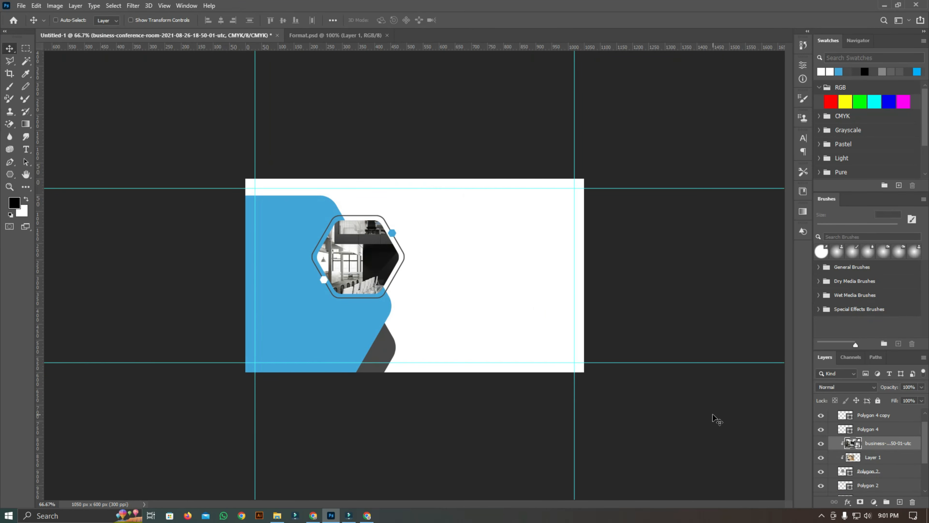
# - Scale down the conference-room photo and position it to fill the clipped hexagon
pyautogui.hotkey('ctrl', 't')
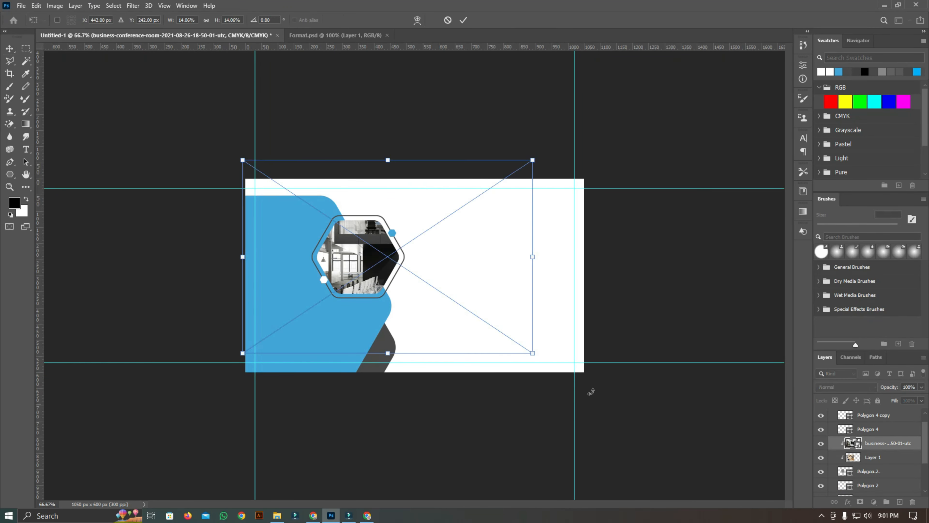
pyautogui.moveTo(532, 354); pyautogui.dragTo(500, 328)
pyautogui.moveTo(438, 314); pyautogui.dragTo(419, 310)
pyautogui.press('Return')
pyautogui.hotkey('ctrl', '-')
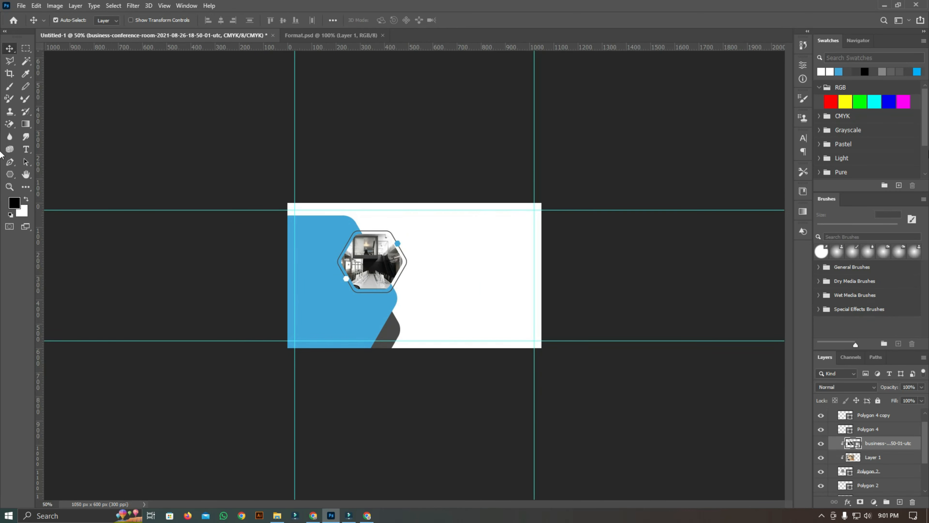
pyautogui.hotkey('ctrl', '+')
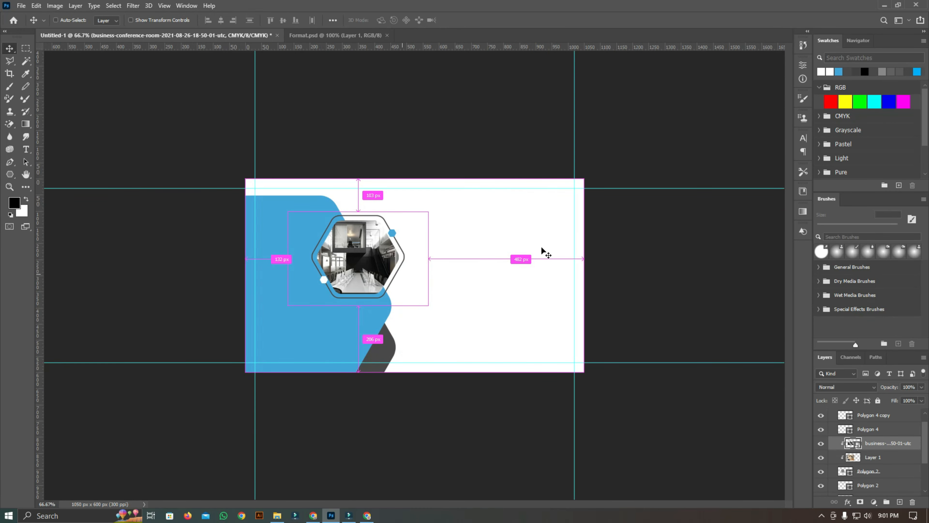
# - Copy the blue logo symbol from Format.psd onto the white right half of the business card
pyautogui.click(339, 35)
pyautogui.rightClick(599, 253)
pyautogui.click(598, 252)
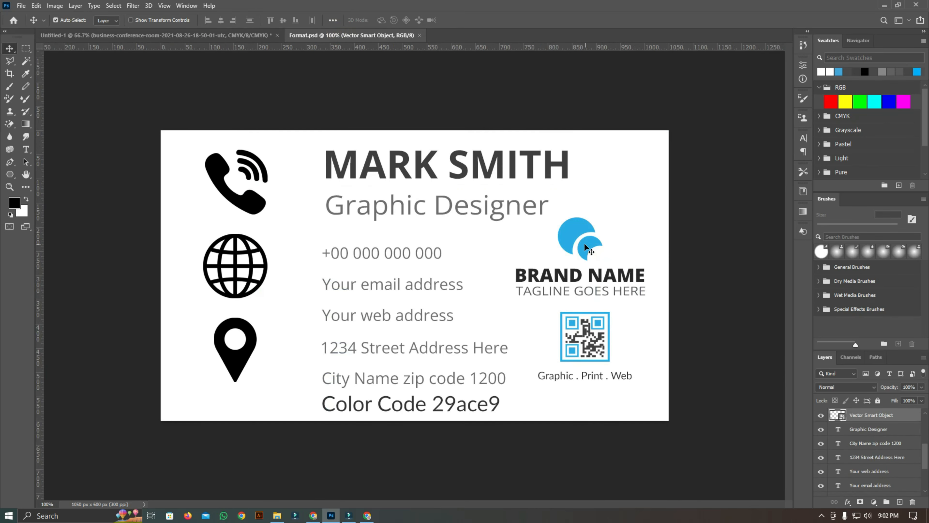
pyautogui.moveTo(578, 242); pyautogui.dragTo(500, 266)
pyautogui.hotkey('ctrl', 't')
pyautogui.click(464, 21)
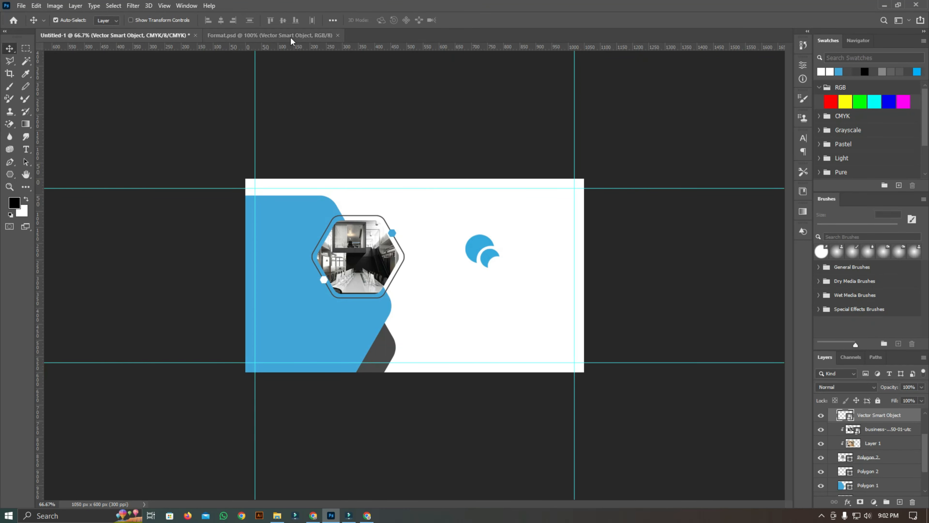
# - Copy the BRAND NAME text from Format.psd, scale it to about 133% and place it directly below the logo symbol
pyautogui.click(291, 35)
pyautogui.click(626, 283)
pyautogui.moveTo(626, 283); pyautogui.dragTo(180, 41)
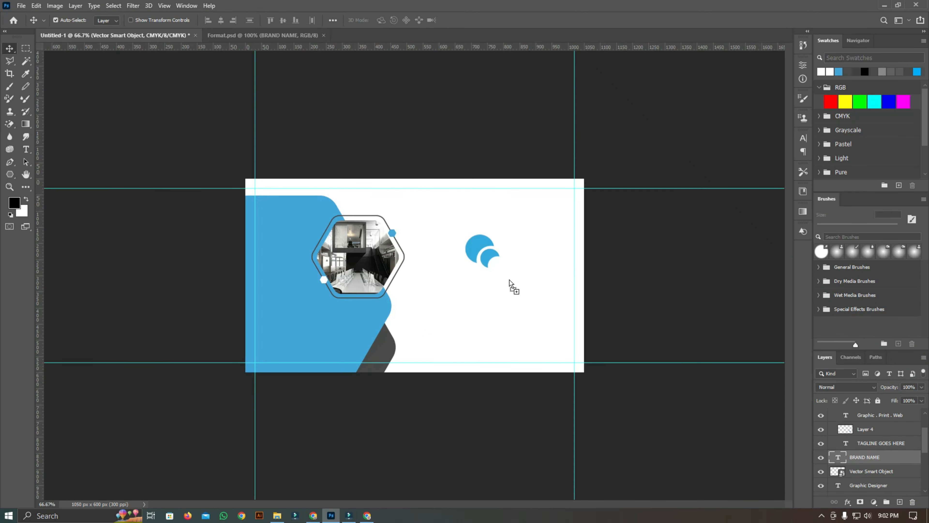
pyautogui.moveTo(511, 286); pyautogui.dragTo(544, 290)
pyautogui.hotkey('ctrl', 't')
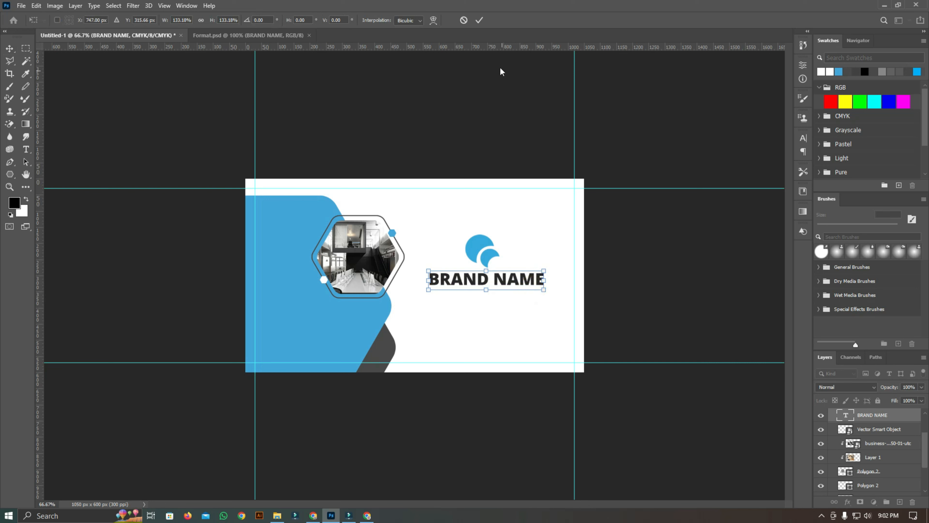
pyautogui.click(479, 21)
# - Recolour the word BRAND in the brand name text with the light blue sampled from the card's blue shape
pyautogui.click(25, 149)
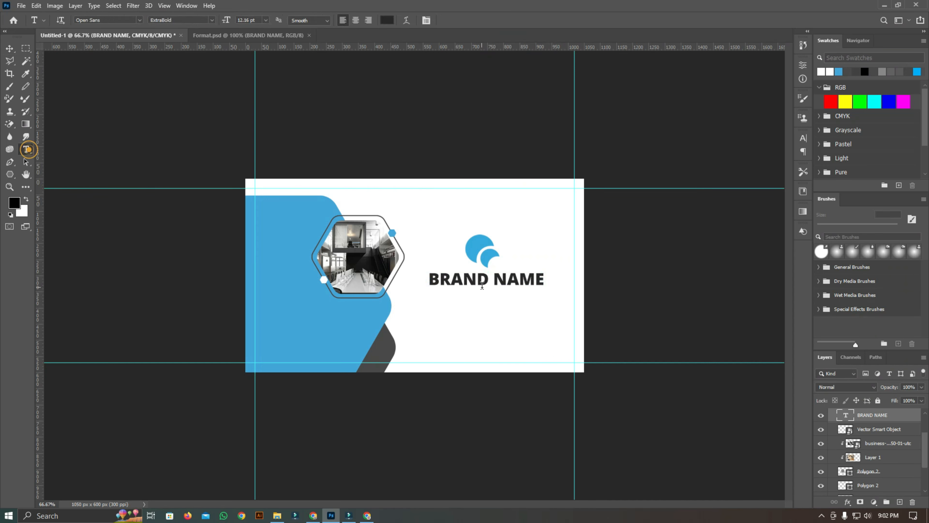
pyautogui.doubleClick(484, 281)
pyautogui.click(387, 20)
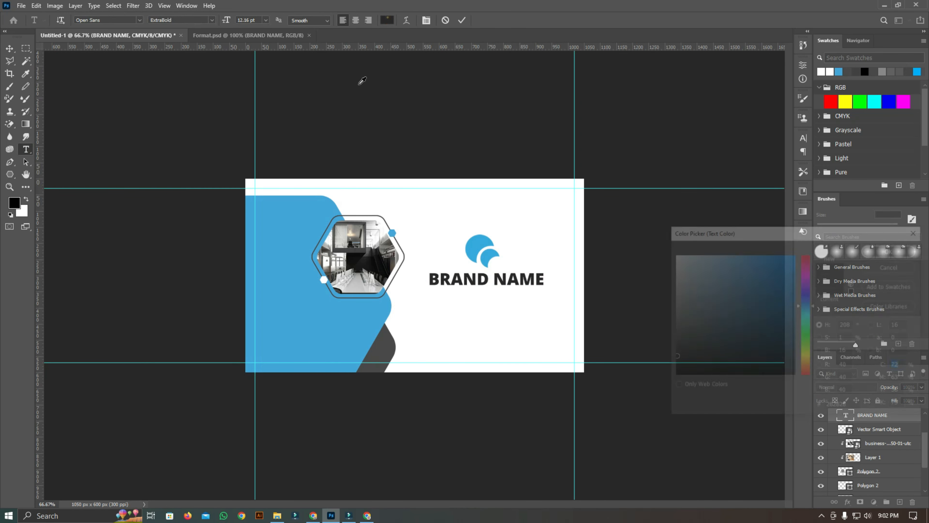
pyautogui.click(272, 246)
pyautogui.click(893, 249)
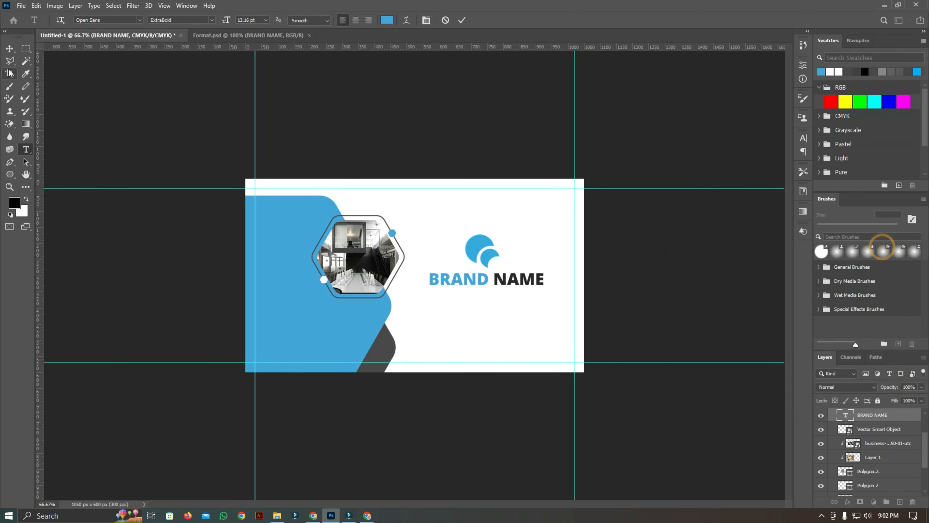
# - Fine-tune the size and position of the BRAND NAME text beneath the logo symbol
pyautogui.click(9, 48)
pyautogui.moveTo(537, 283); pyautogui.dragTo(536, 282)
pyautogui.hotkey('ctrl', 't')
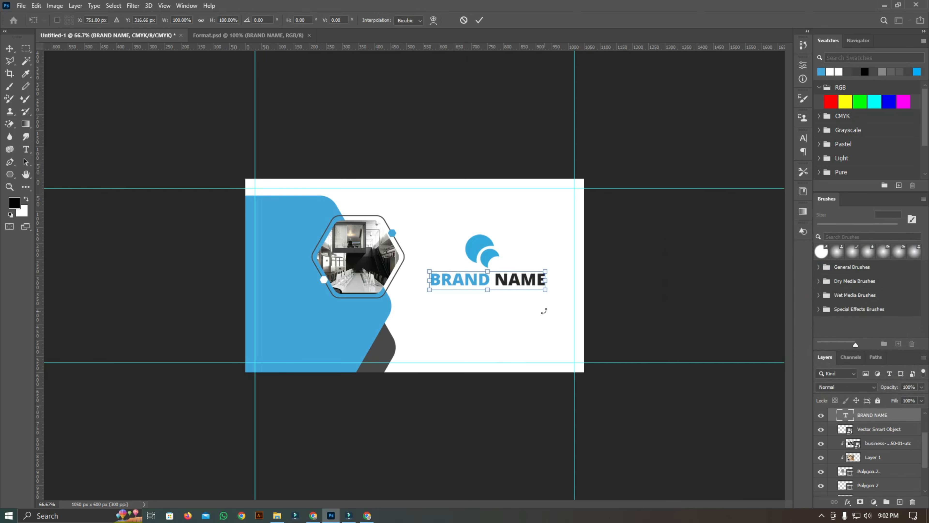
pyautogui.click(478, 19)
# - Copy the TAGLINE GOES HERE text from Format.psd and fit it directly below BRAND NAME at matching width
pyautogui.click(250, 36)
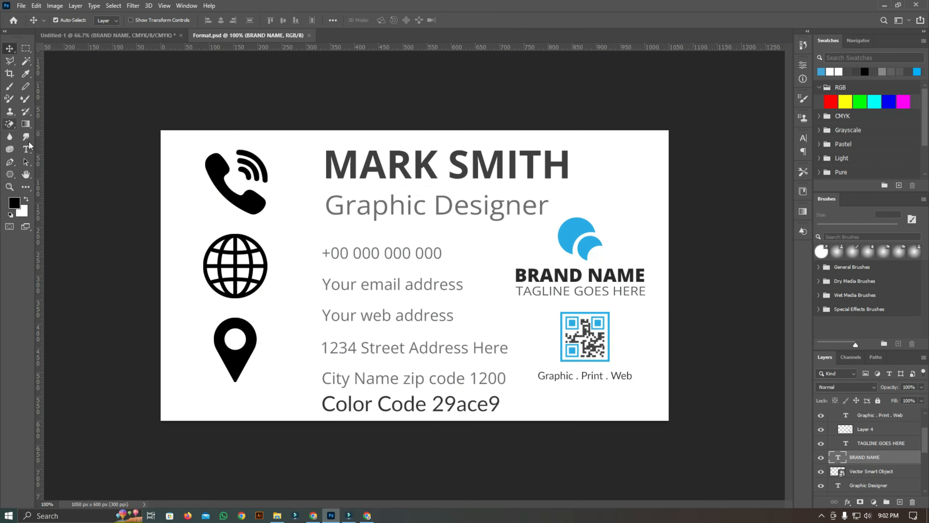
pyautogui.click(25, 149)
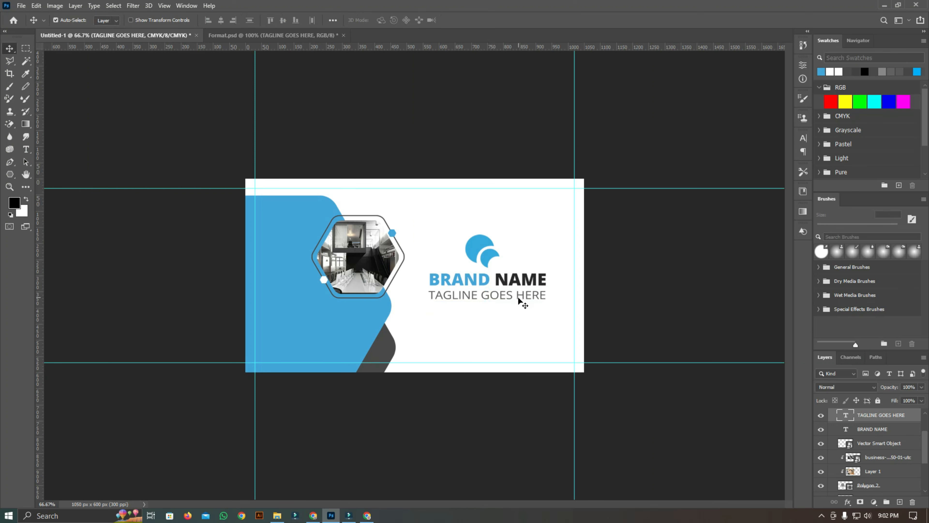
pyautogui.hotkey('ctrl', '+')
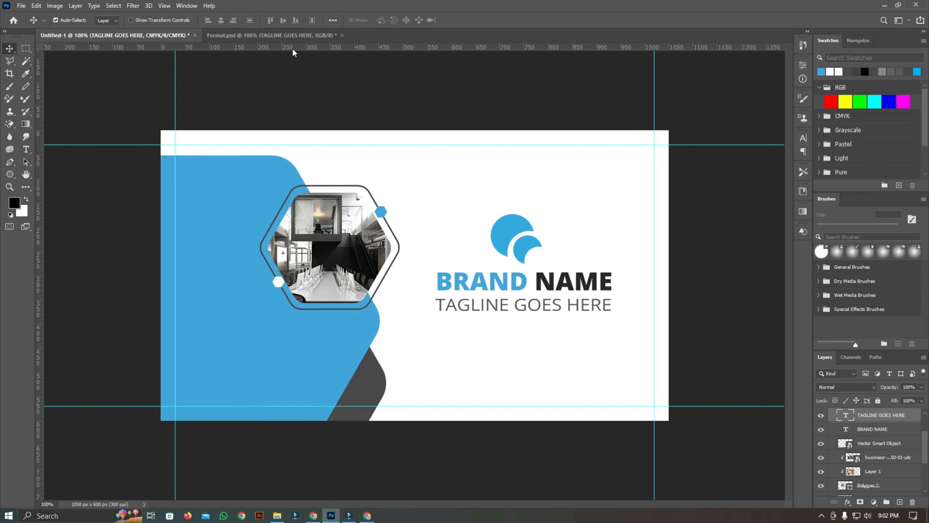
# - Copy the QR code from Format.psd onto the business card and centre it below the tagline
pyautogui.click(289, 35)
pyautogui.moveTo(593, 349); pyautogui.dragTo(519, 312)
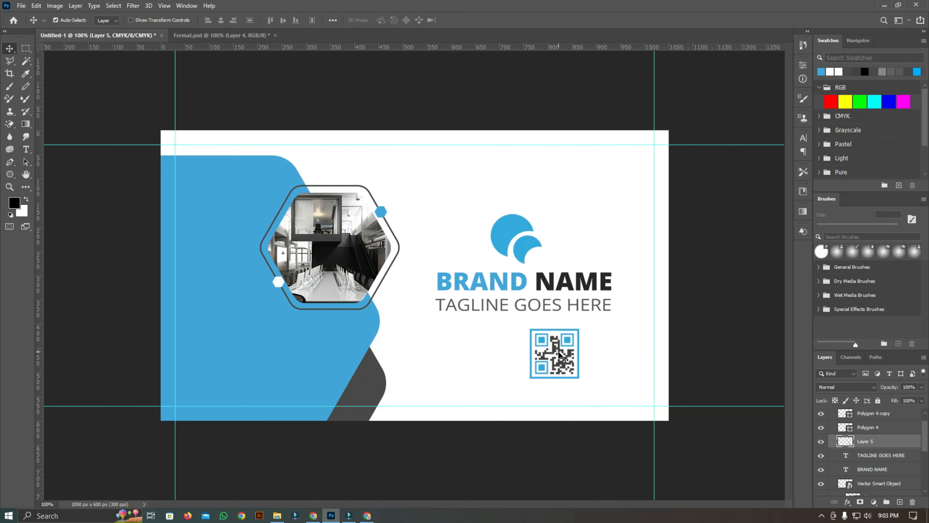
pyautogui.moveTo(558, 351); pyautogui.dragTo(525, 354)
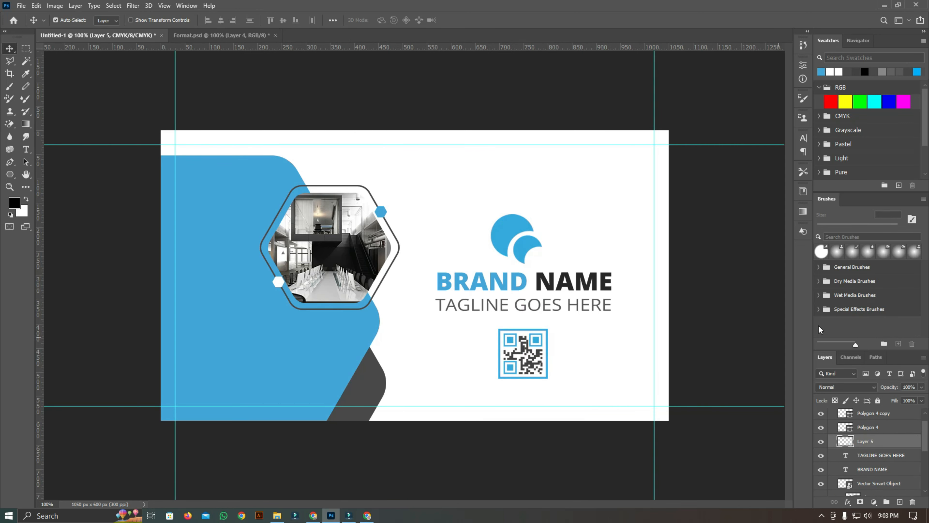
# - Copy the Graphic . Print . Web text from Format.psd onto the lower part of the card's blue shape
pyautogui.click(242, 35)
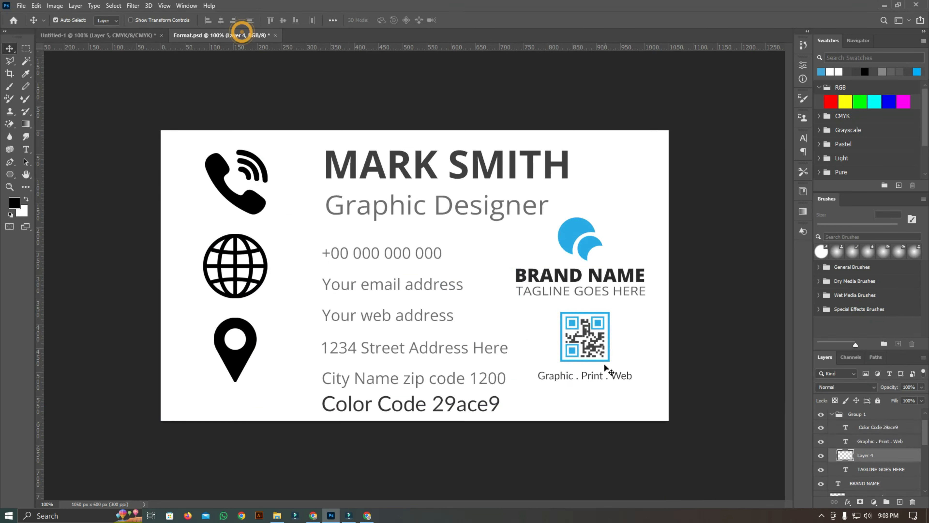
pyautogui.rightClick(603, 373)
pyautogui.click(608, 381)
pyautogui.click(620, 378)
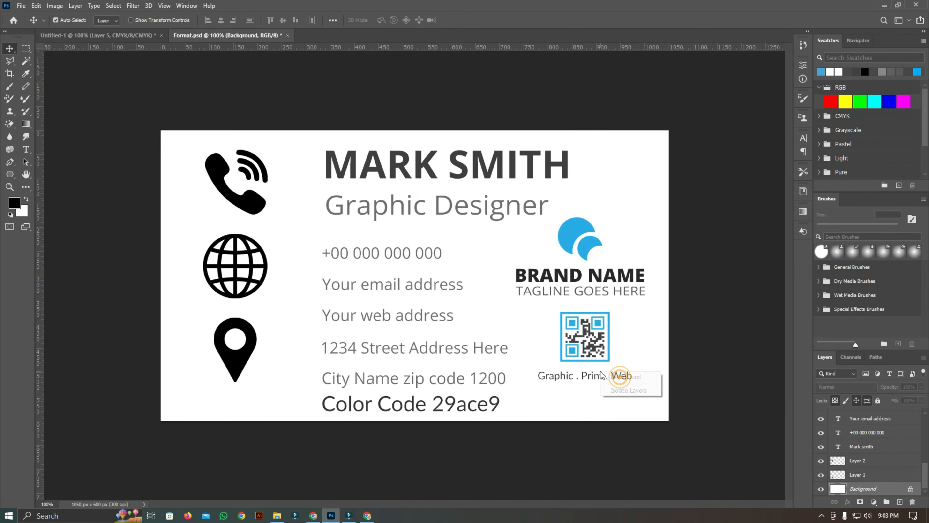
pyautogui.rightClick(565, 378)
pyautogui.click(603, 392)
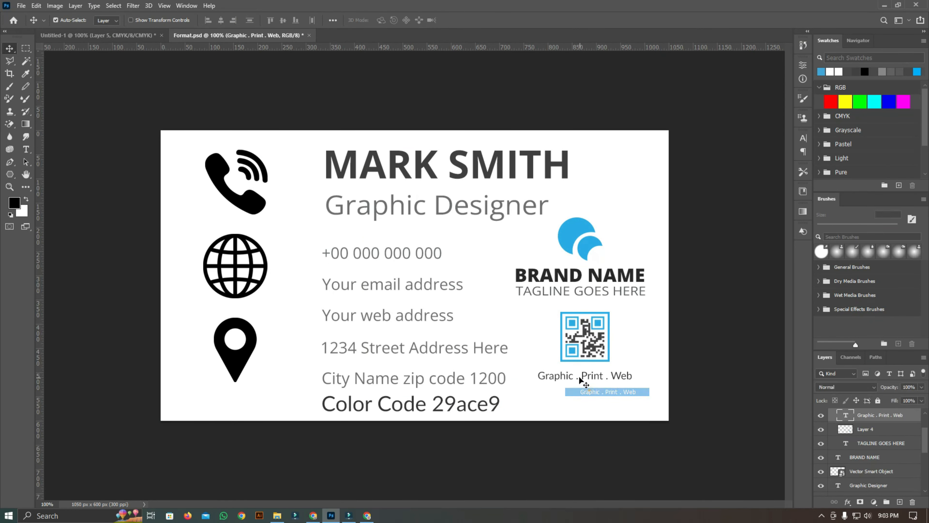
pyautogui.moveTo(579, 376); pyautogui.dragTo(135, 38)
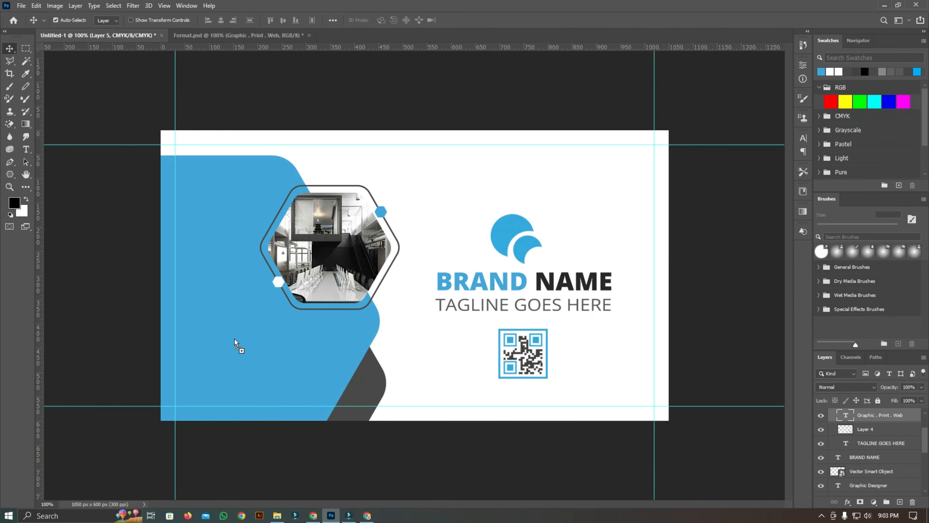
pyautogui.moveTo(235, 339); pyautogui.dragTo(269, 376)
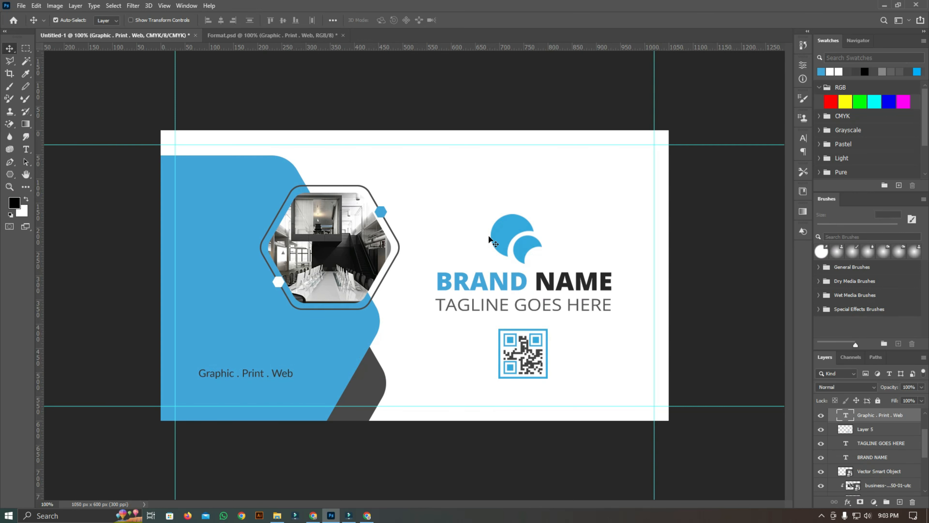
# - Recolour the Graphic . Print . Web text white and fill the QR code's layer selection with white
pyautogui.rightClick(537, 350)
pyautogui.click(563, 355)
pyautogui.rightClick(533, 343)
pyautogui.click(546, 344)
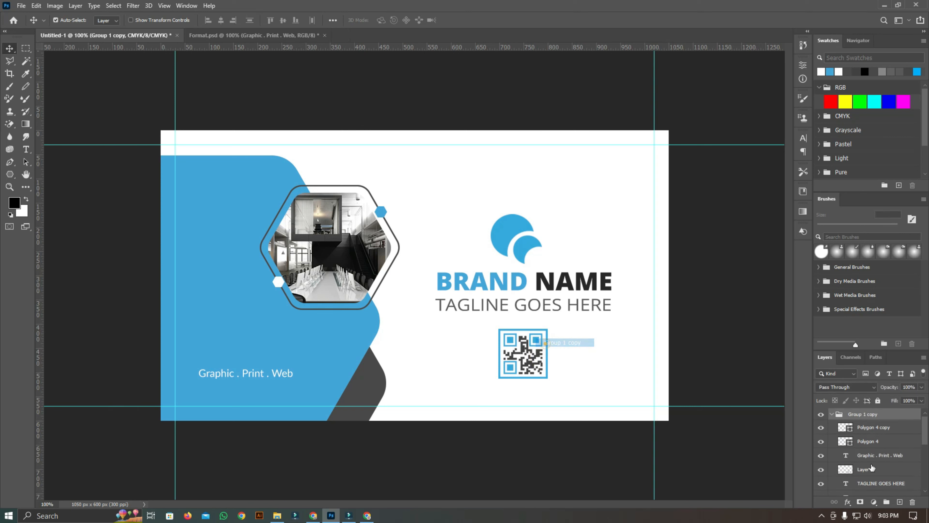
pyautogui.moveTo(532, 373); pyautogui.dragTo(566, 378)
pyautogui.keyDown('ctrl'); pyautogui.click(845, 469); pyautogui.keyUp('ctrl')
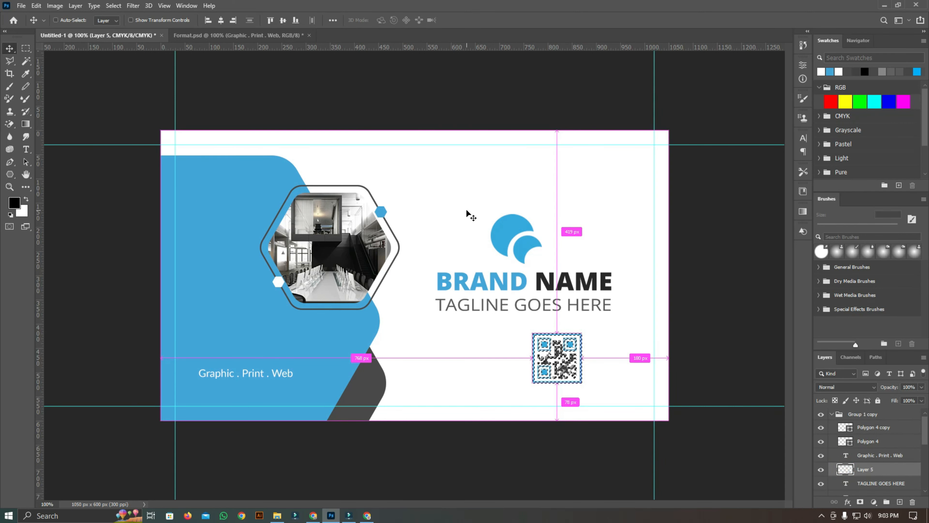
pyautogui.hotkey('ctrl', 'x')
pyautogui.hotkey('ctrl', 'd')
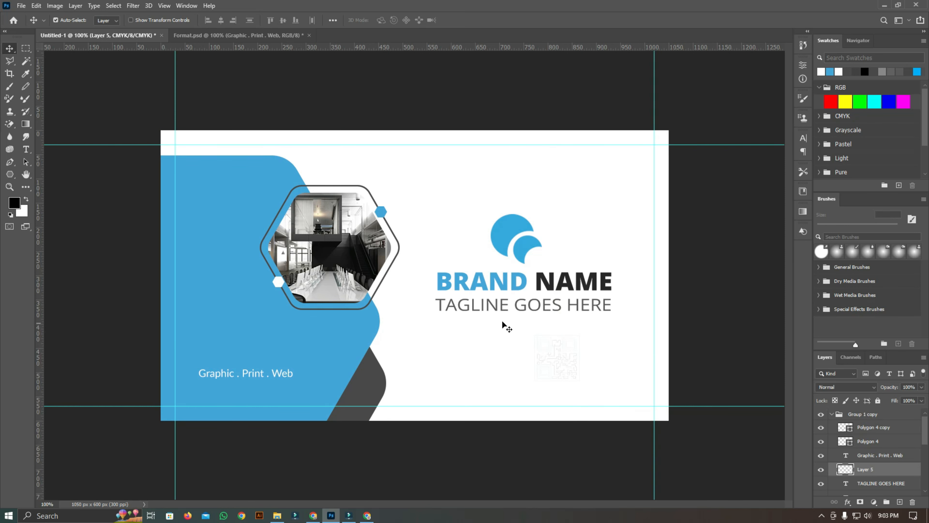
# - Move the white QR code onto the blue shape above the Graphic . Print . Web text and scale it to about 88%
pyautogui.moveTo(562, 366); pyautogui.dragTo(269, 310)
pyautogui.hotkey('ctrl', 't')
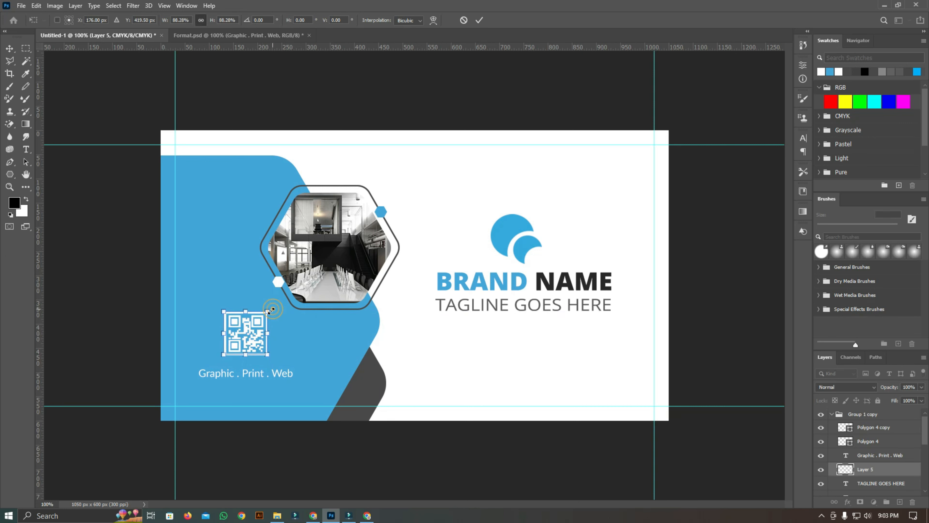